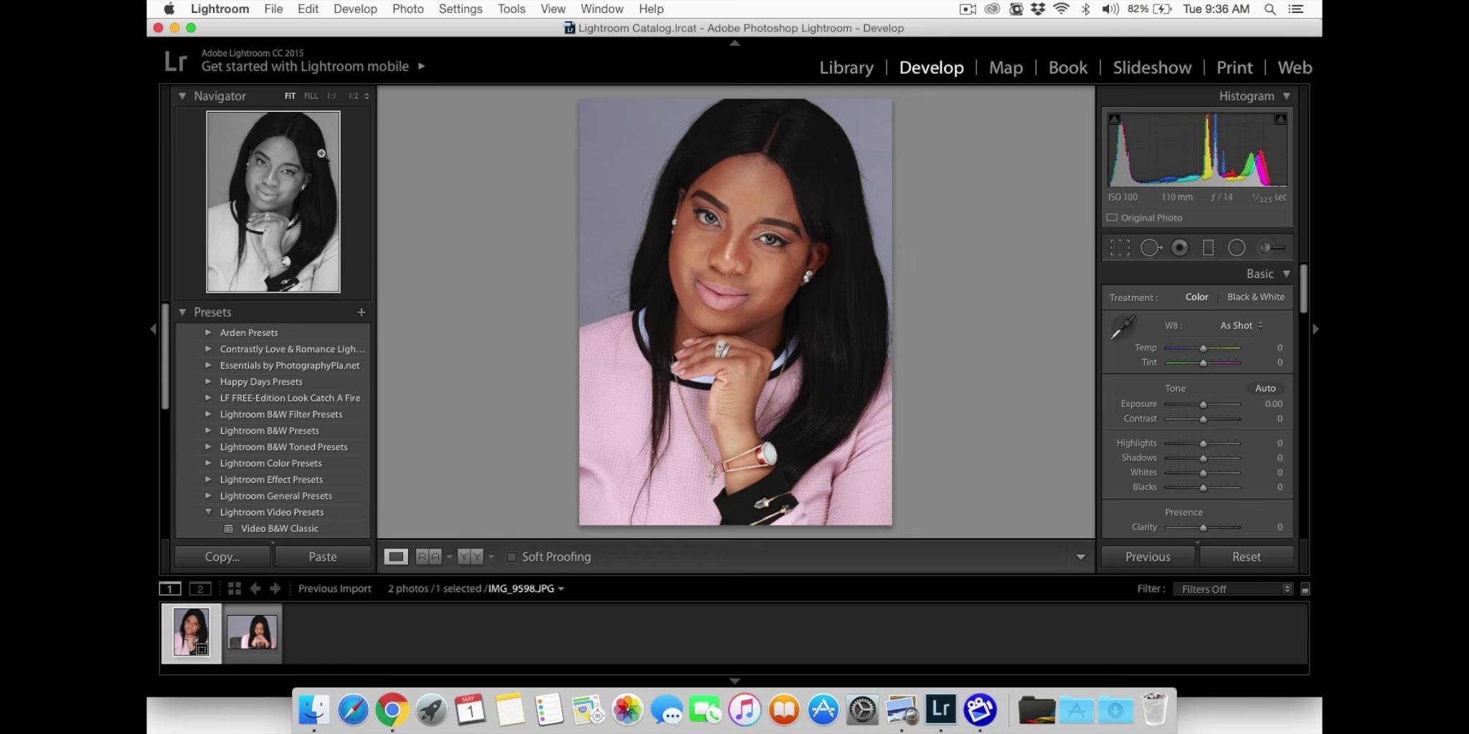
# - Heal the forehead blemishes with the Spot Removal tool at size 39, including a short stroke near the hairline above the right-hand eyebrow
pyautogui.click(311, 96)
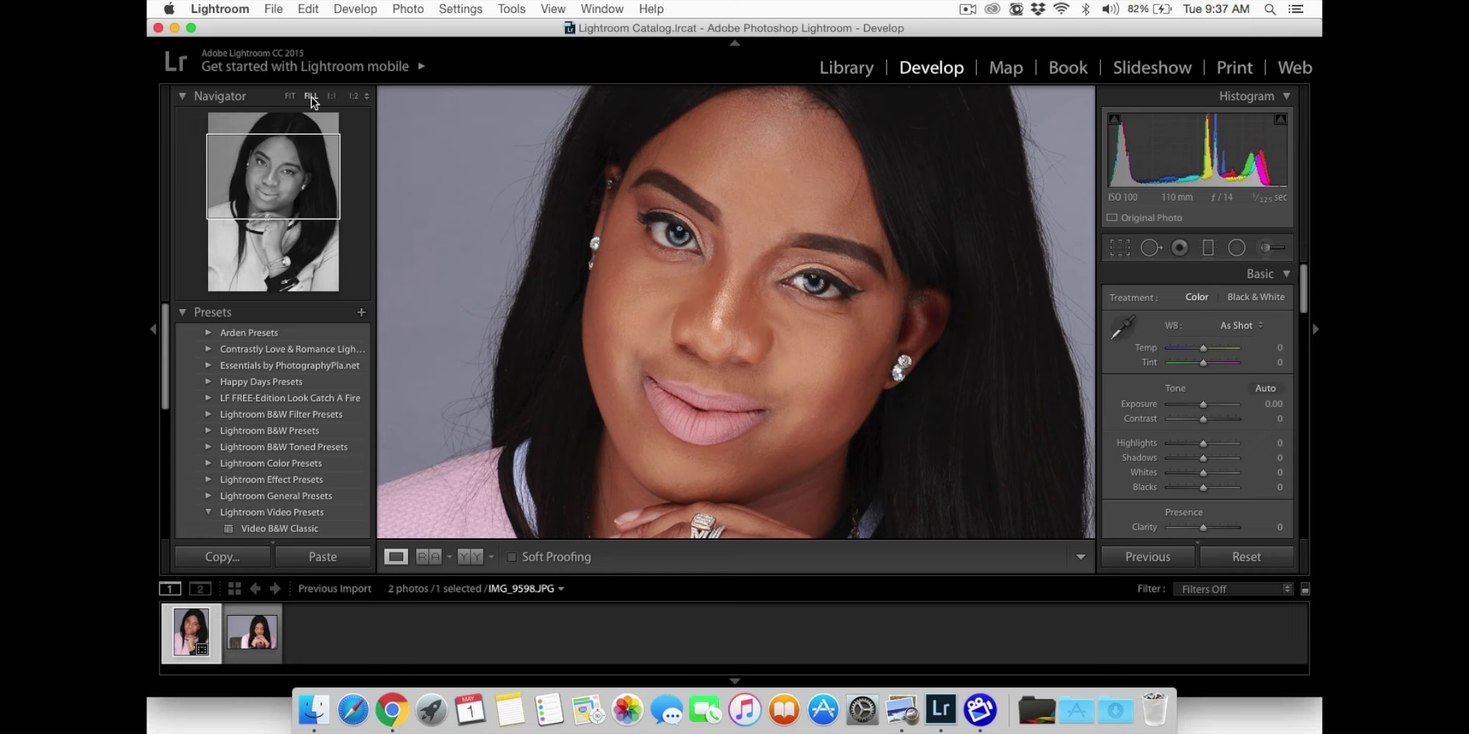
pyautogui.click(1151, 256)
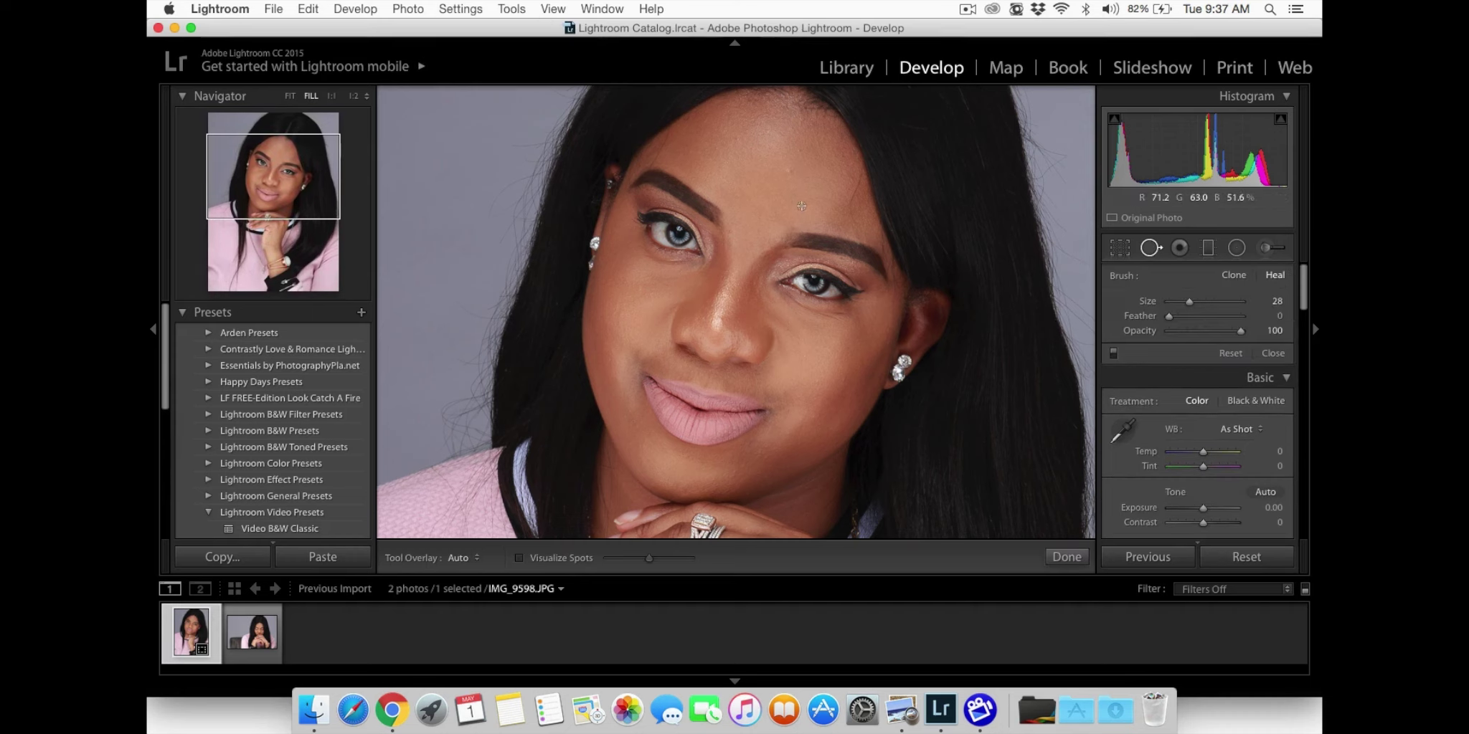
pyautogui.scroll(5, 792, 174)
pyautogui.scroll(-2, 788, 173)
pyautogui.click(789, 172)
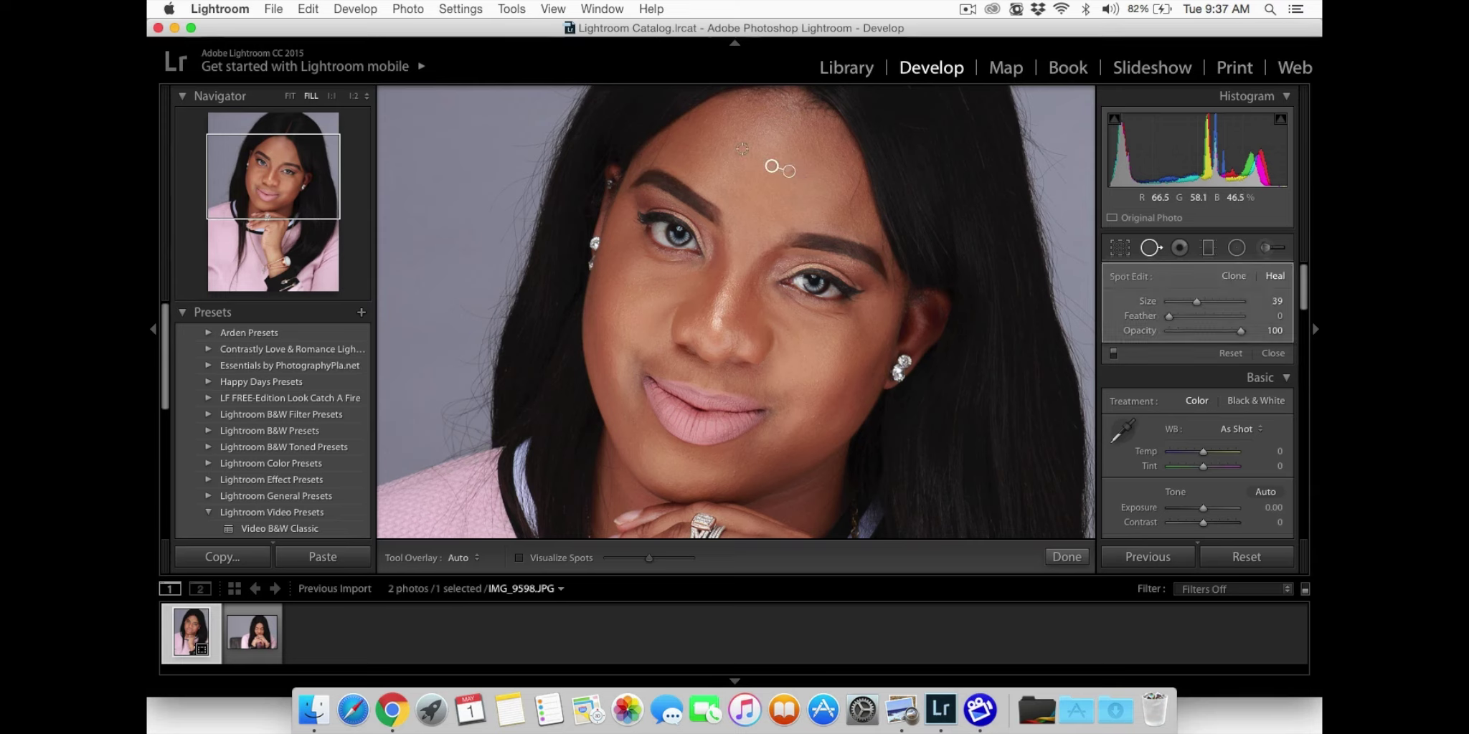
pyautogui.click(736, 139)
pyautogui.click(705, 120)
pyautogui.moveTo(853, 218); pyautogui.dragTo(859, 174)
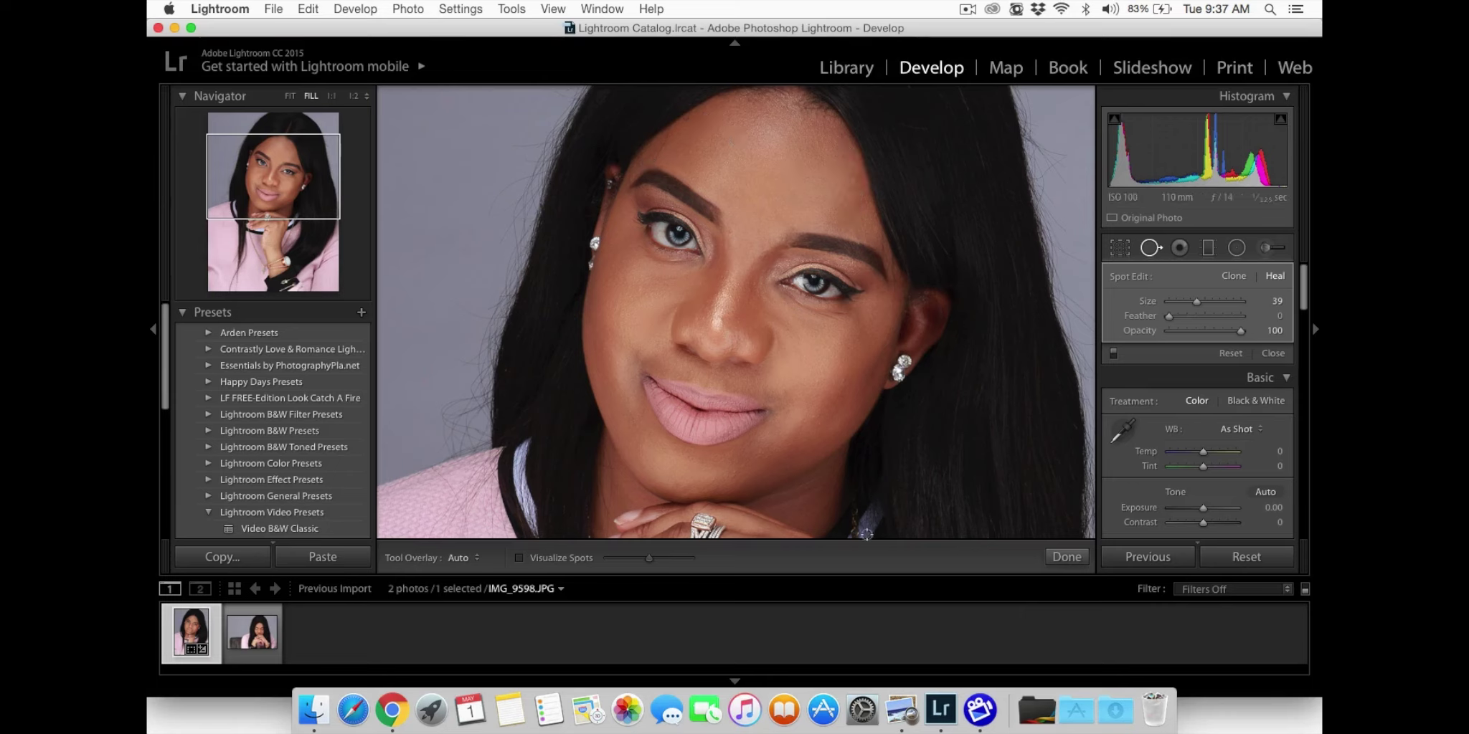
# - Heal the blemishes beside the hairline above the left-hand eyebrow with a spot and short strokes at size 28
pyautogui.click(658, 152)
pyautogui.moveTo(658, 152); pyautogui.dragTo(666, 135)
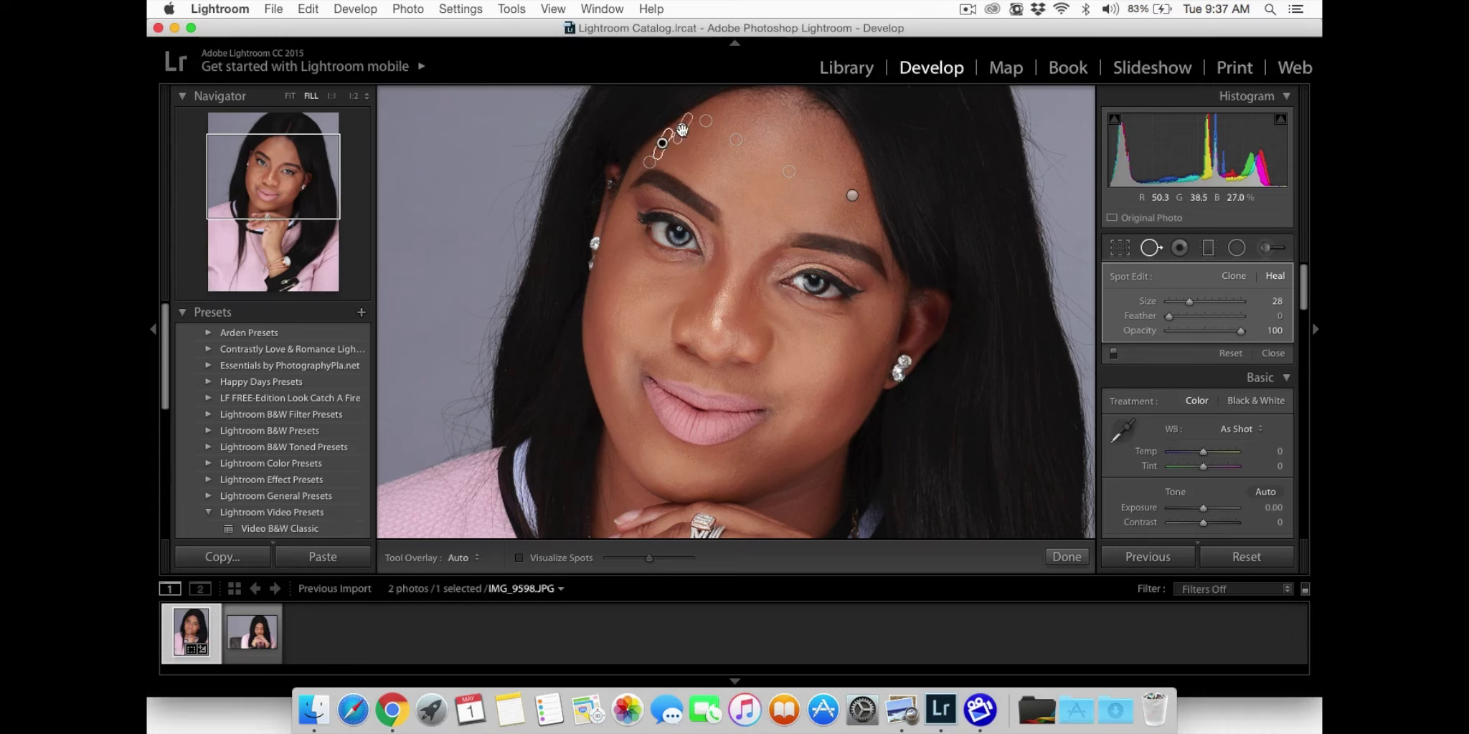
pyautogui.moveTo(660, 150)
pyautogui.mouseDown()
pyautogui.moveTo(684, 141)
pyautogui.moveTo(662, 143)
pyautogui.mouseUp()
# - Heal the spot on the nose bridge at size 28 and the one lower on the nose at size 39
pyautogui.click(721, 276)
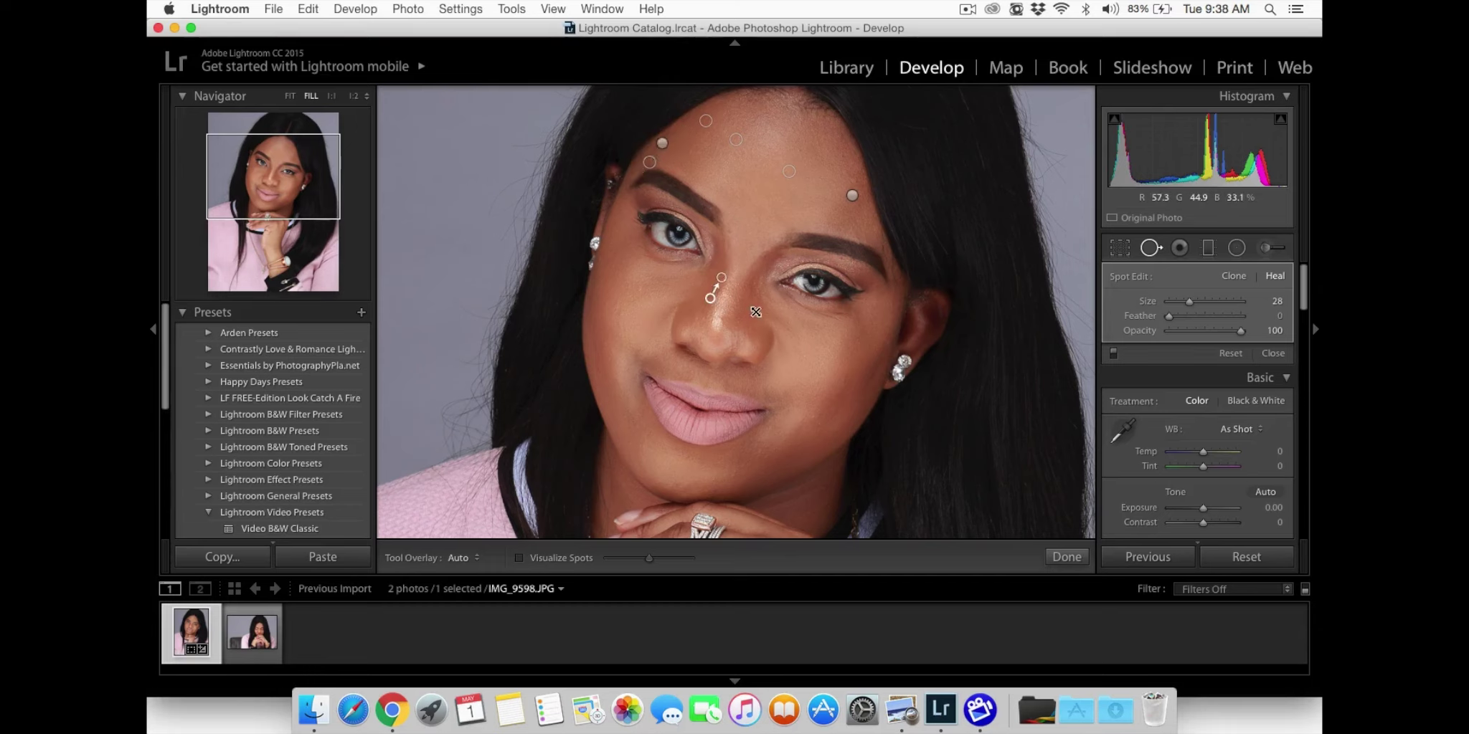
pyautogui.scroll(3, 718, 319)
pyautogui.click(718, 320)
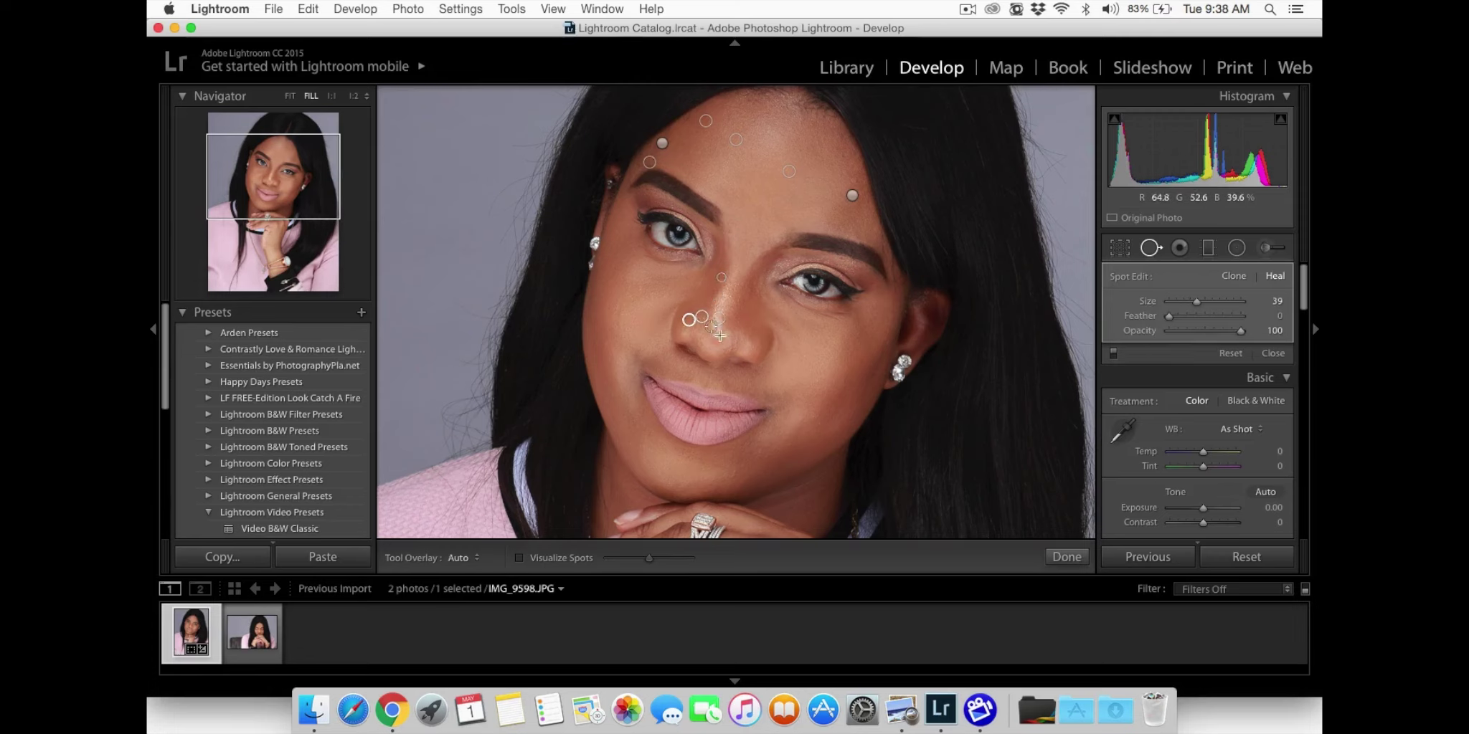
# - Heal the remaining spots on the forehead, beside the mouth, on the cheek and between the eyebrows, and finish the spot removal
pyautogui.click(799, 148)
pyautogui.scroll(2, 634, 424)
pyautogui.click(635, 423)
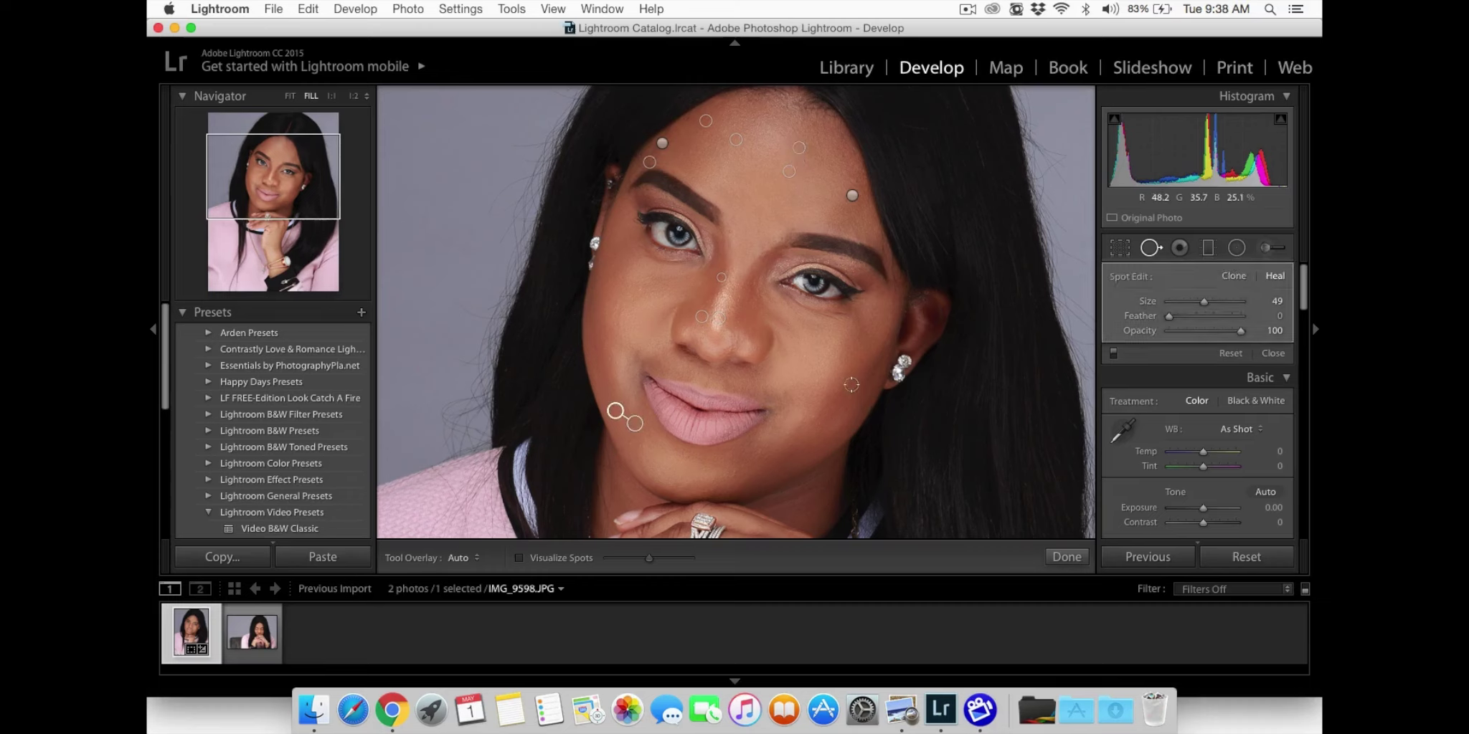
pyautogui.click(831, 394)
pyautogui.click(730, 231)
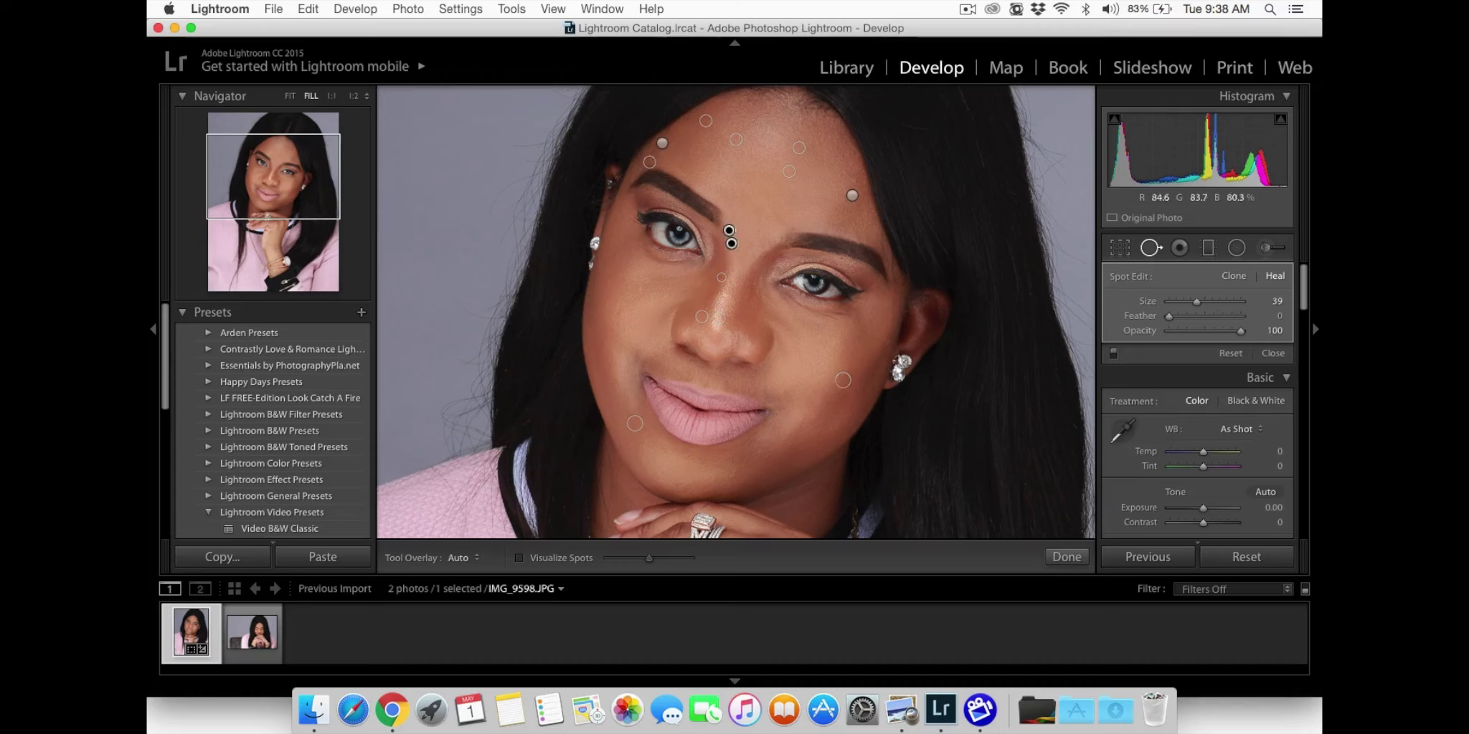
pyautogui.click(686, 122)
pyautogui.click(1069, 558)
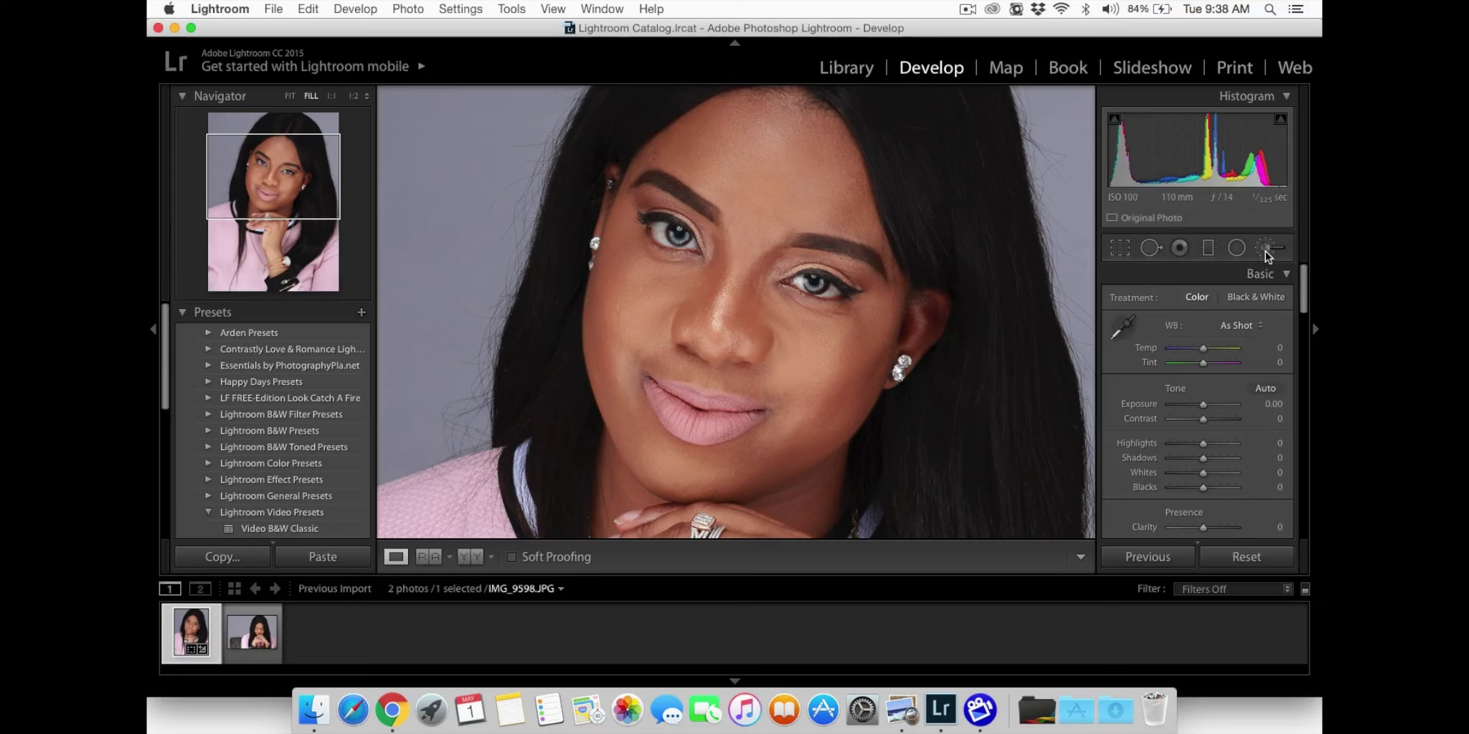
# - Raise the tone curve's Darks to +25 while viewing the whole portrait
pyautogui.click(289, 96)
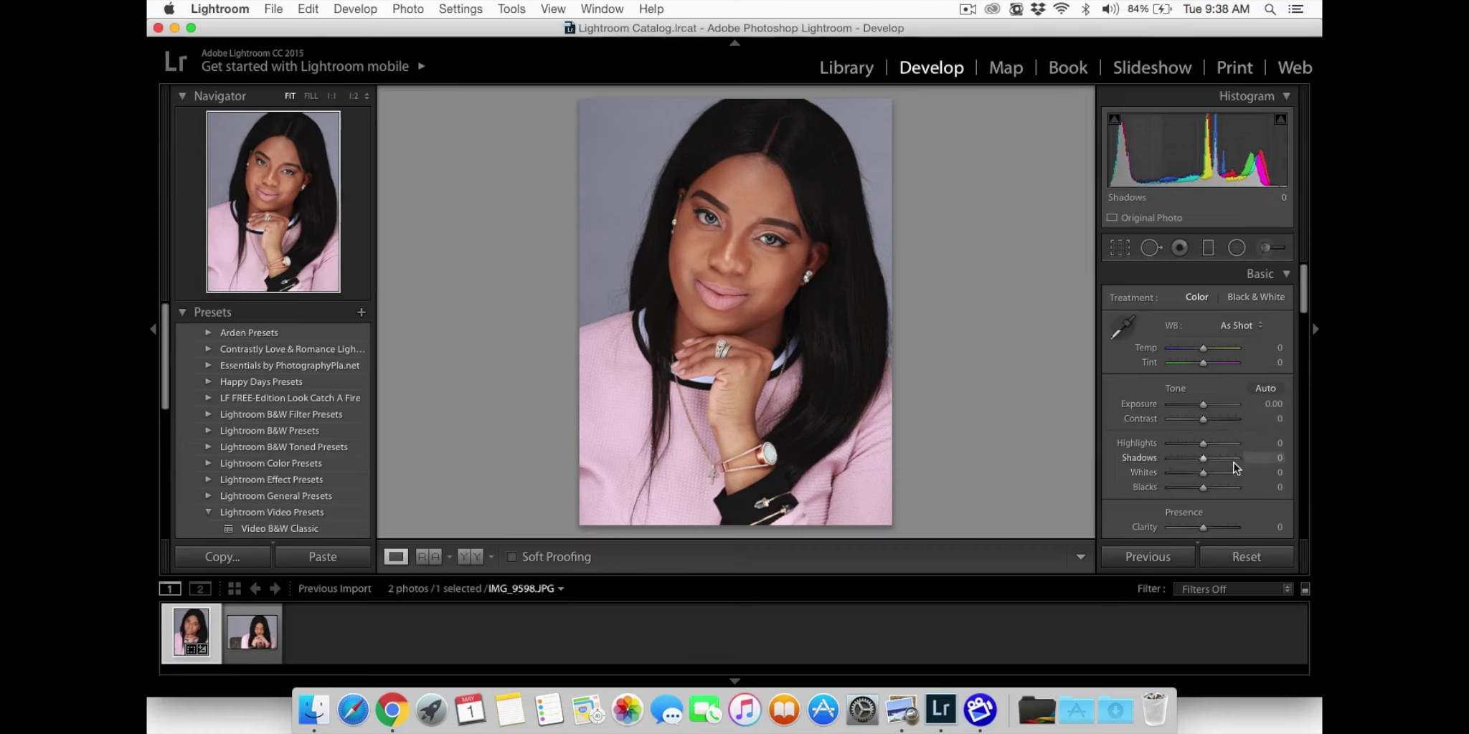
pyautogui.scroll(-1, 1236, 462)
pyautogui.scroll(-4, 1248, 471)
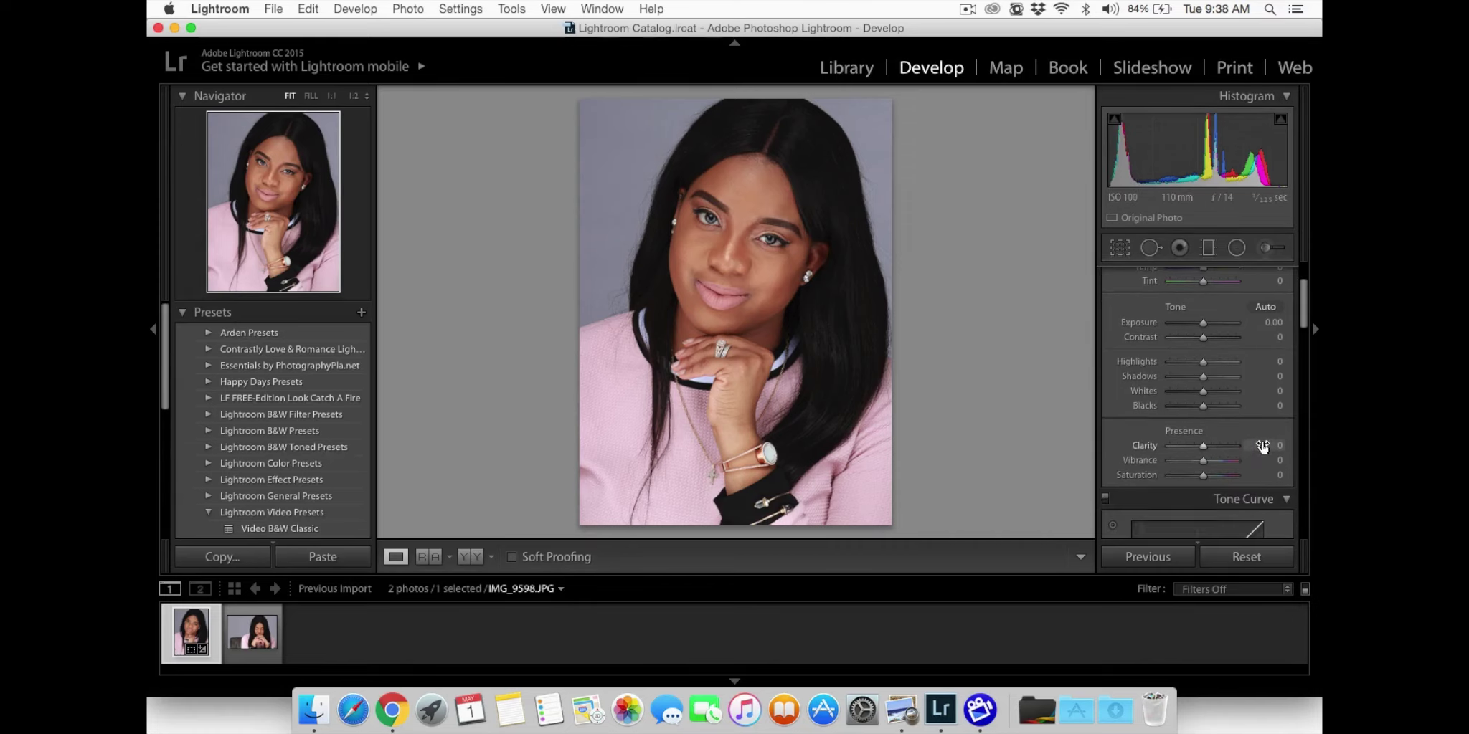
pyautogui.scroll(-4, 1265, 426)
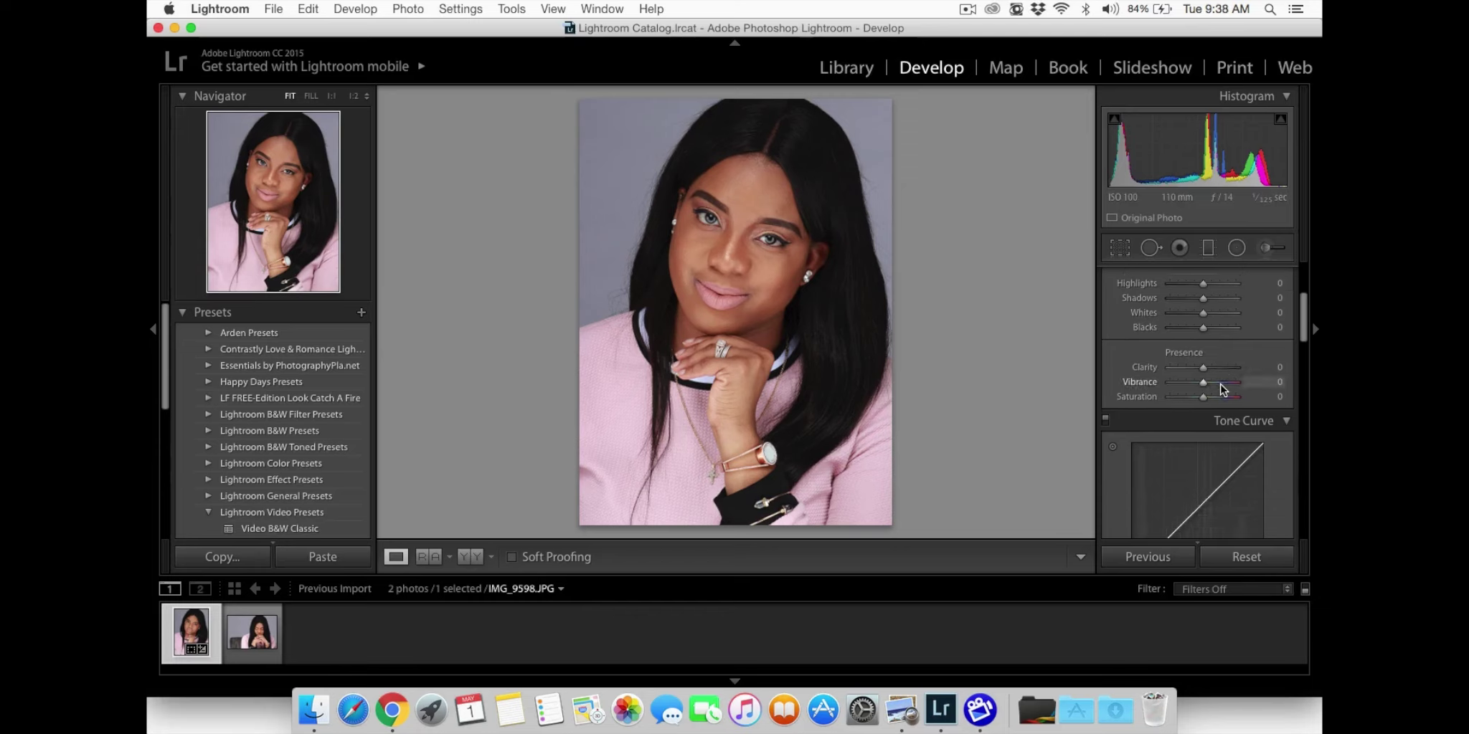
pyautogui.scroll(-10, 1234, 357)
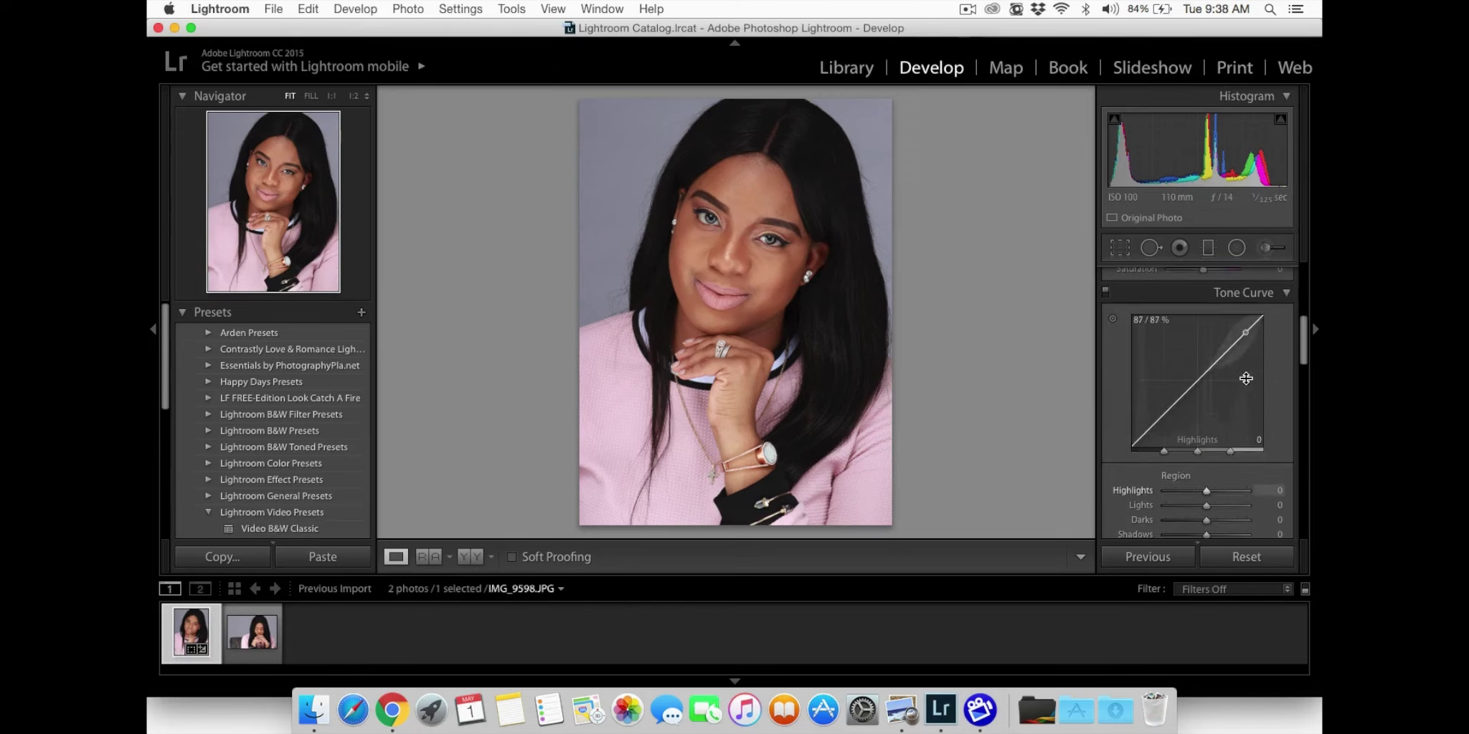
pyautogui.scroll(-1, 1227, 435)
pyautogui.moveTo(1206, 423); pyautogui.dragTo(1212, 426)
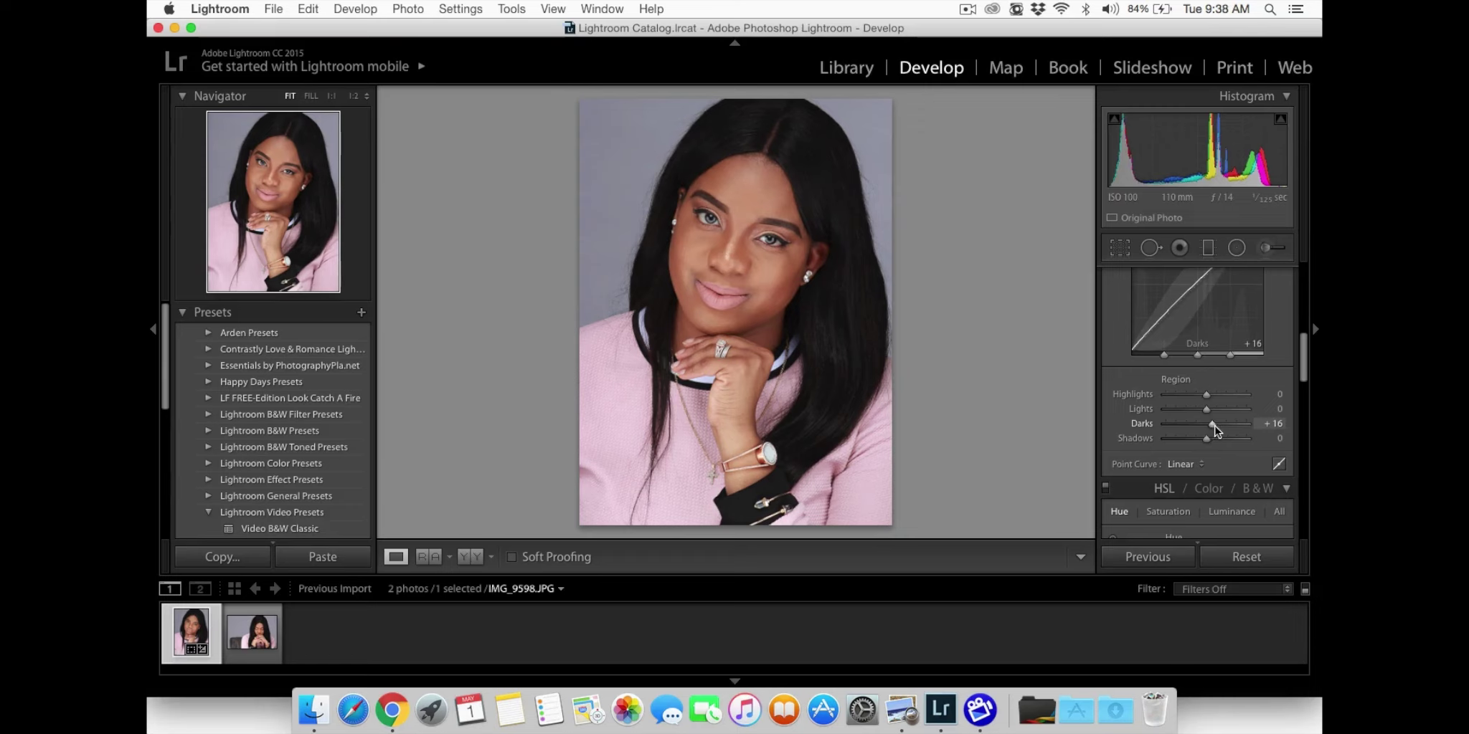
pyautogui.click(1218, 426)
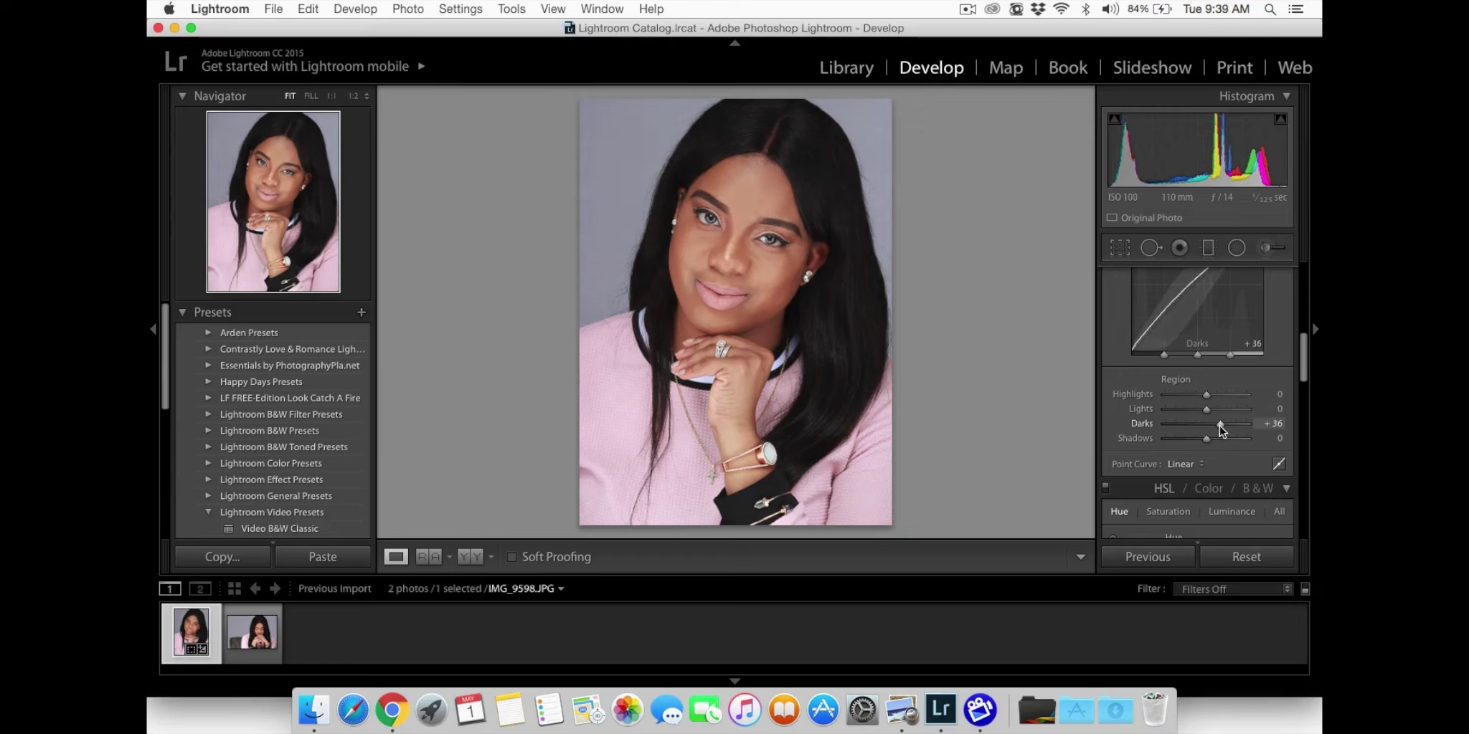
pyautogui.moveTo(1218, 426); pyautogui.dragTo(1214, 428)
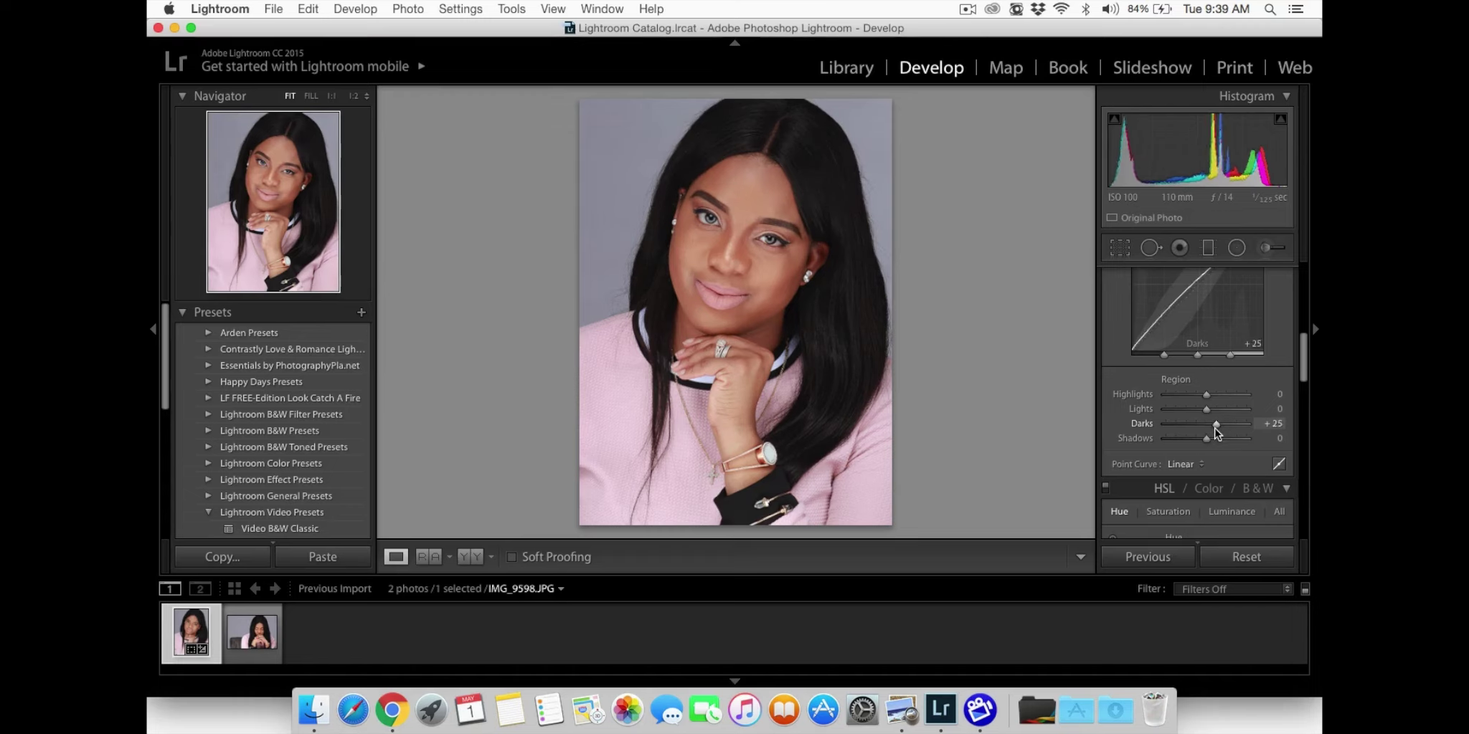
# - Set the photo's Clarity to +11 and its basic Shadows to +5
pyautogui.scroll(5, 1232, 383)
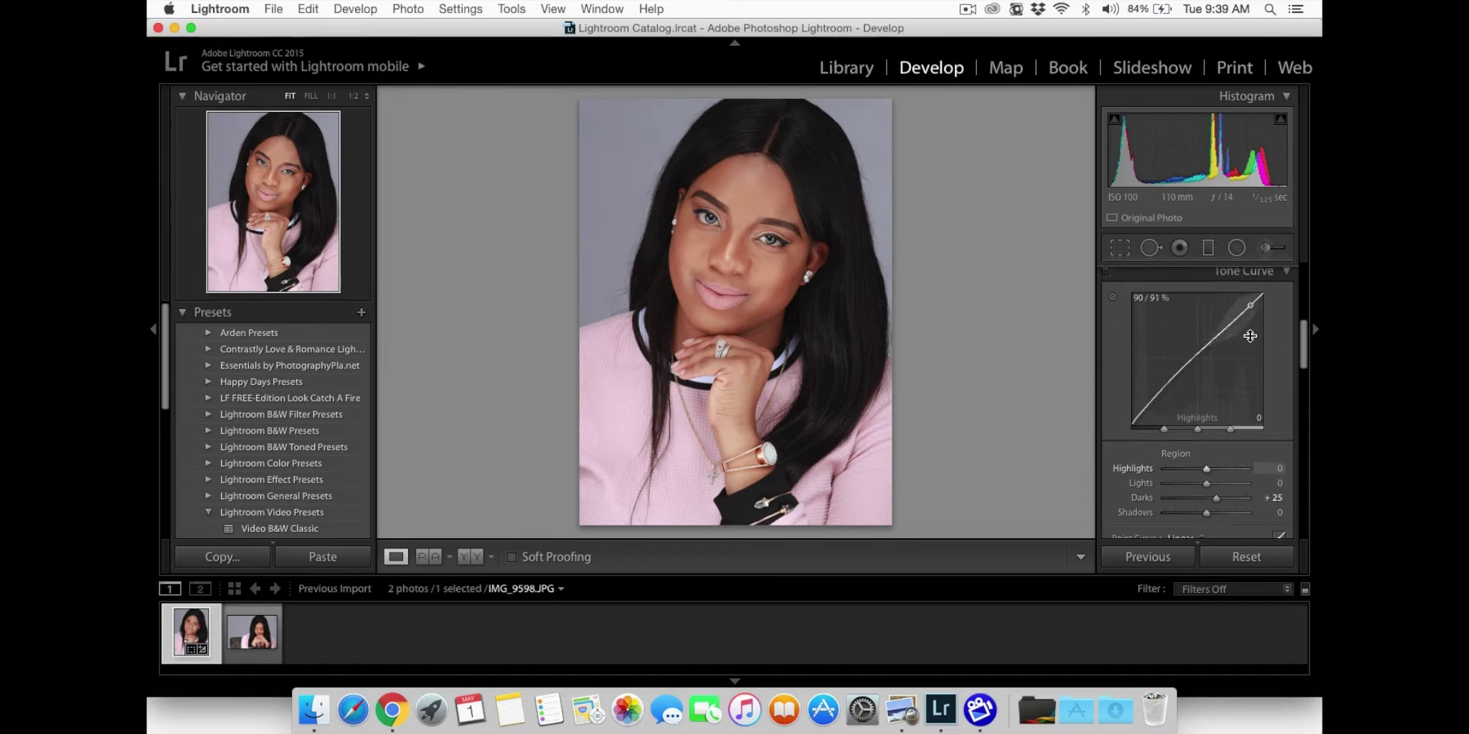
pyautogui.scroll(3, 1223, 335)
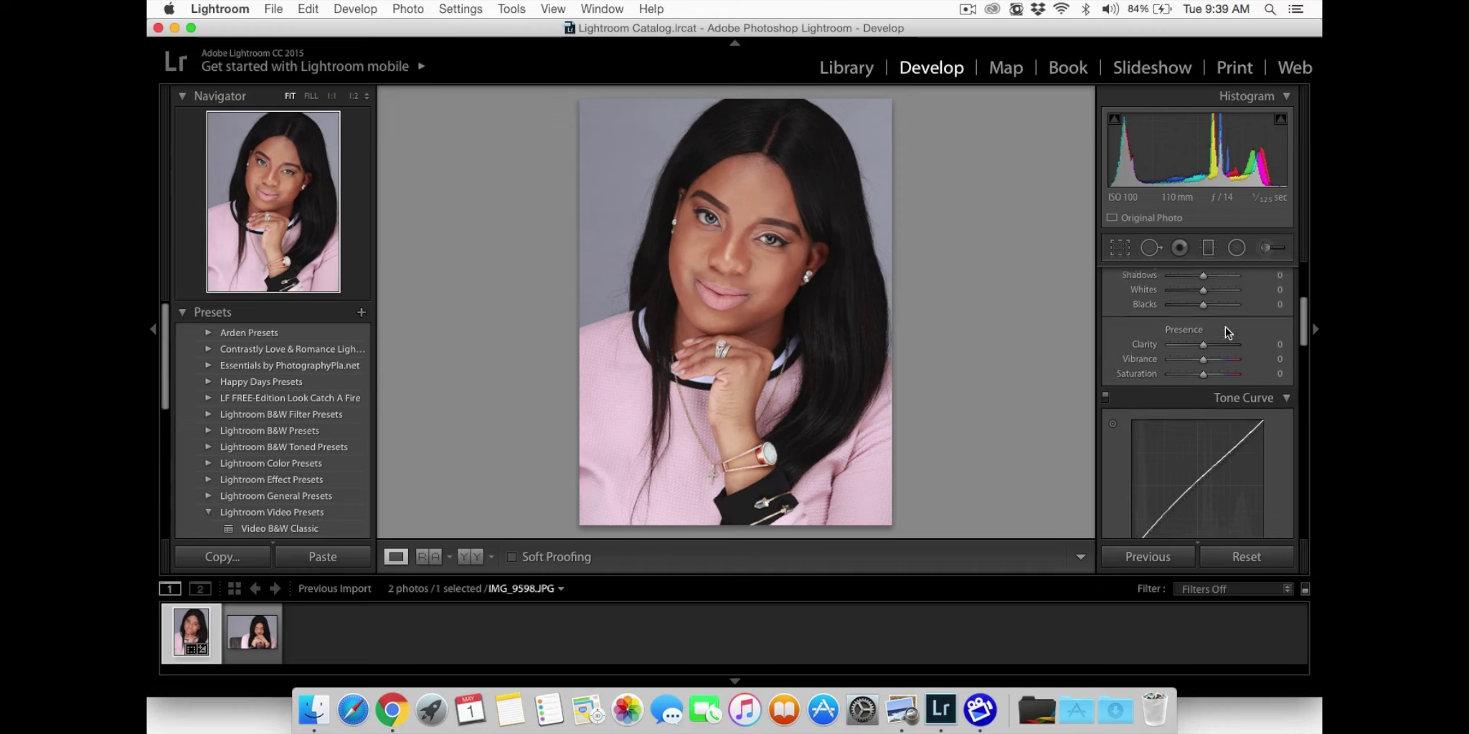
pyautogui.scroll(1, 1226, 331)
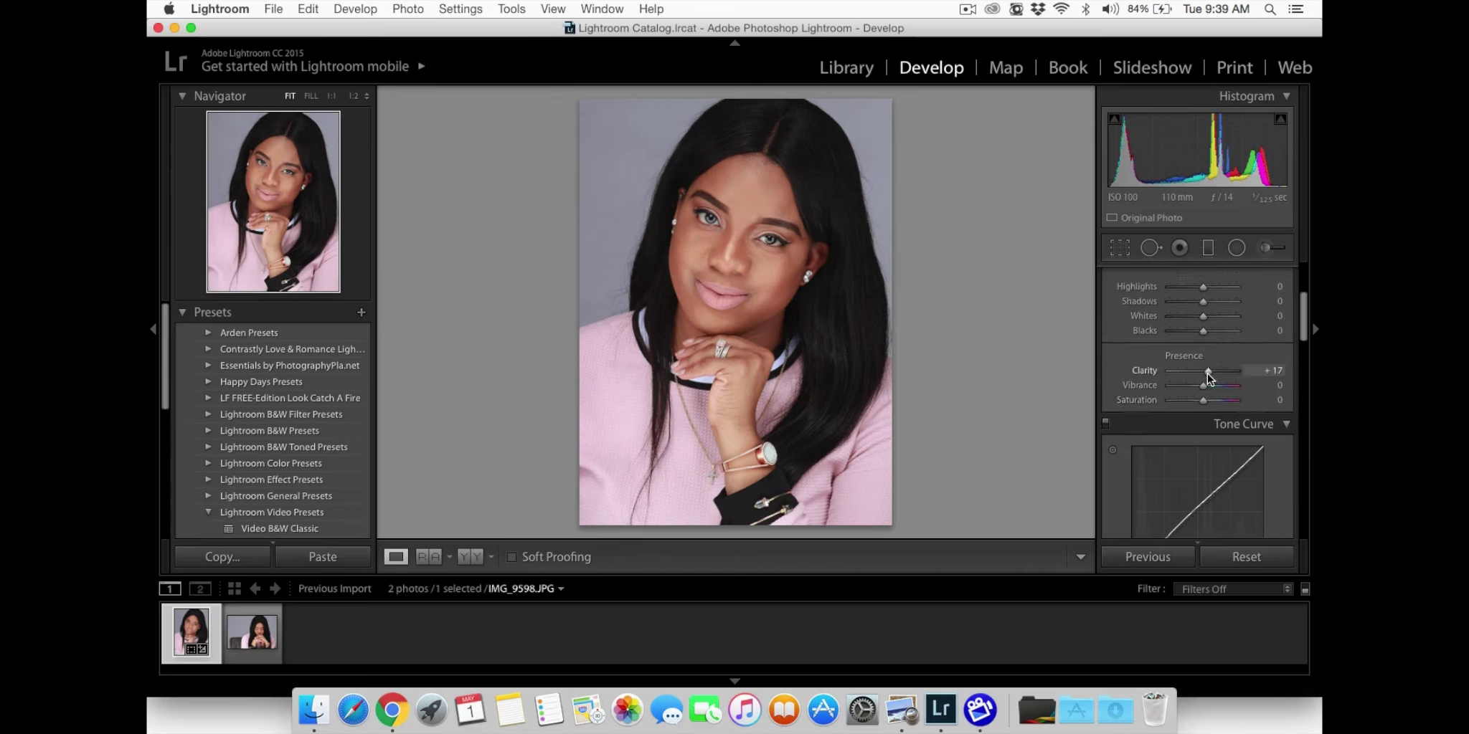
pyautogui.moveTo(1207, 375); pyautogui.dragTo(1206, 376)
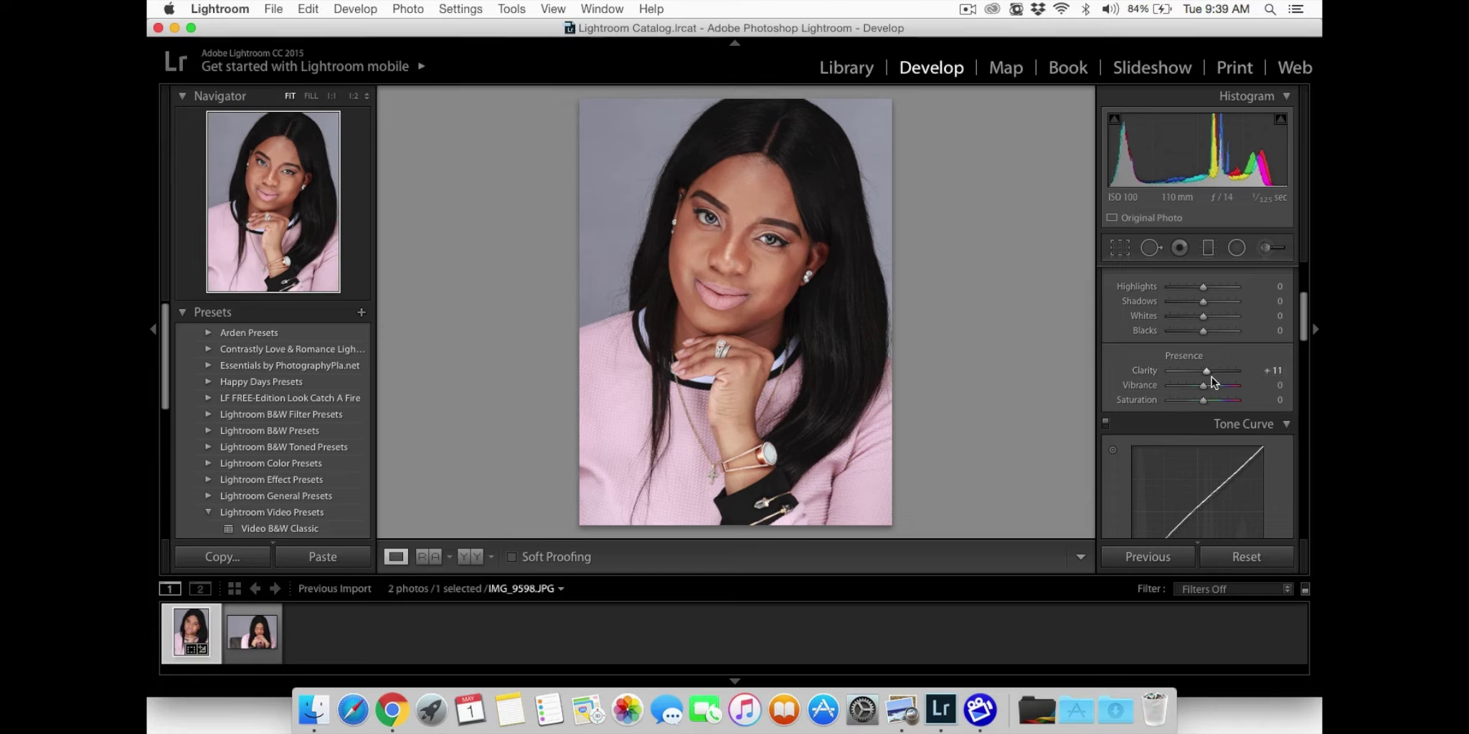
pyautogui.moveTo(1203, 302); pyautogui.dragTo(1204, 306)
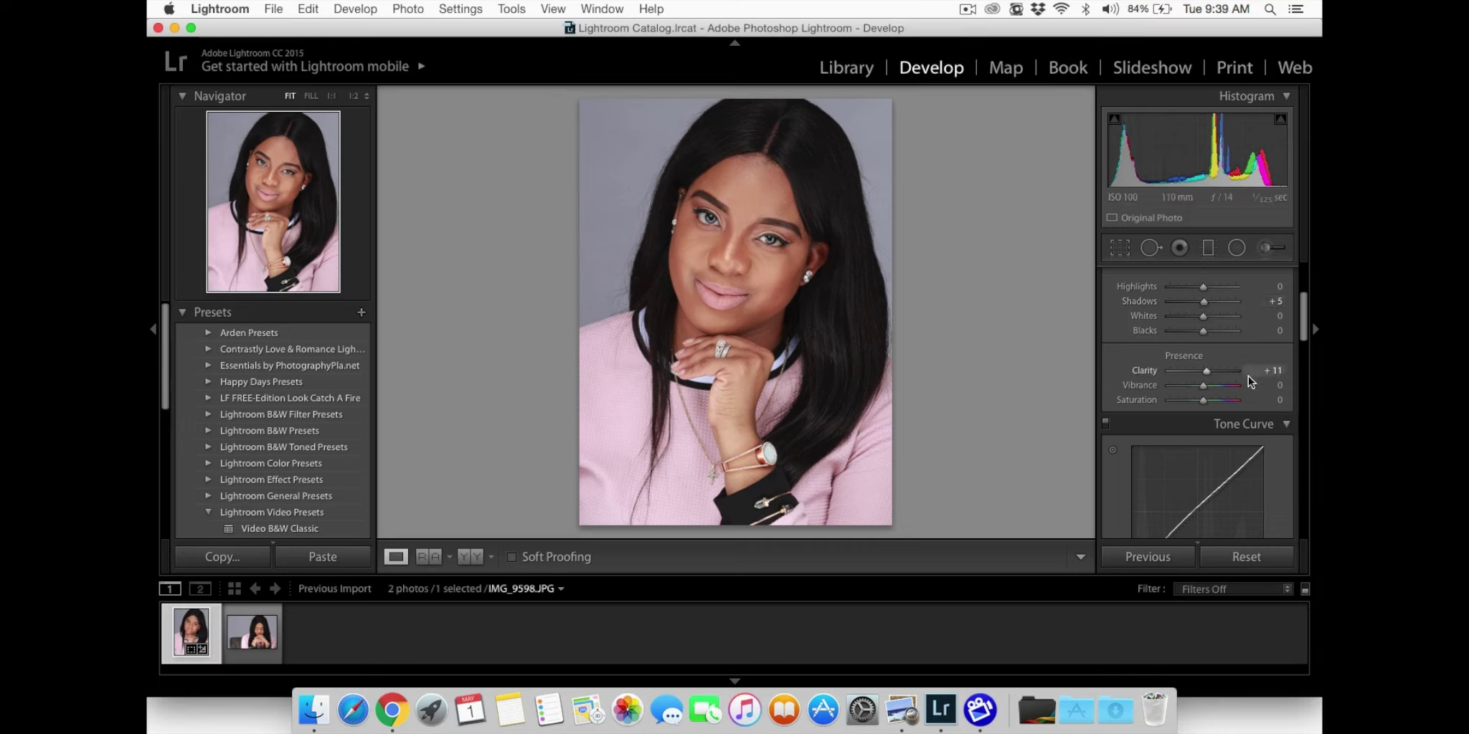
# - Reduce the tone curve's Darks to +12
pyautogui.scroll(-3, 1240, 374)
pyautogui.scroll(-5, 1242, 378)
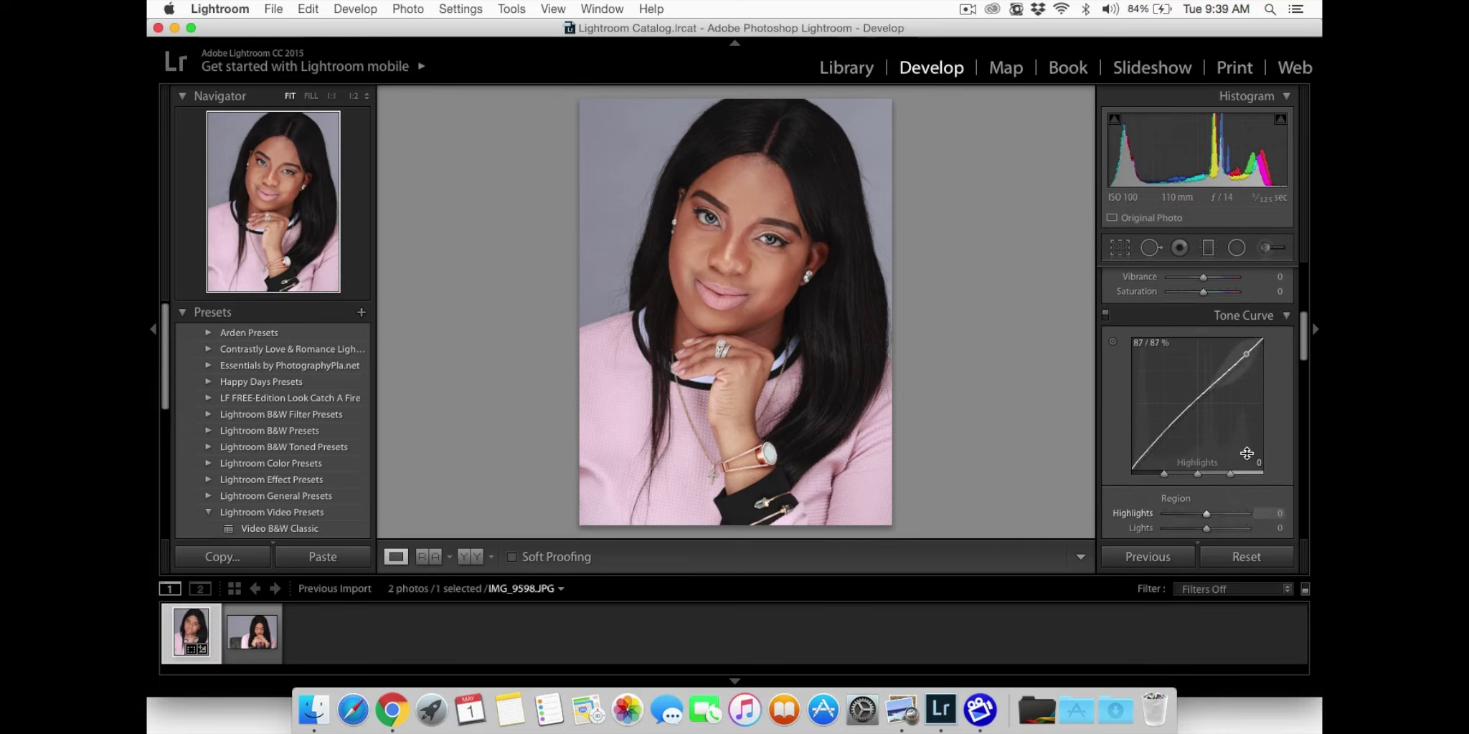
pyautogui.moveTo(1206, 460); pyautogui.dragTo(1213, 461)
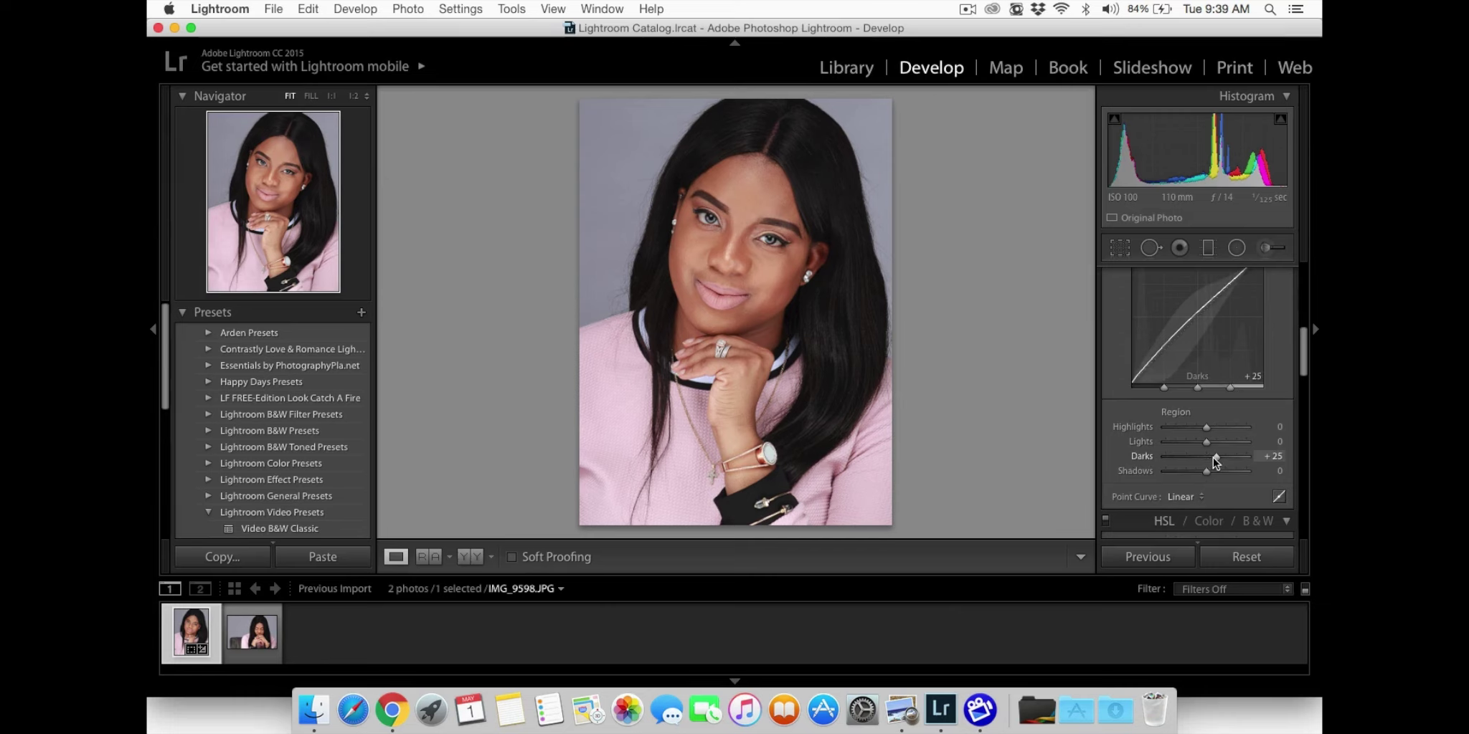
pyautogui.click(1212, 459)
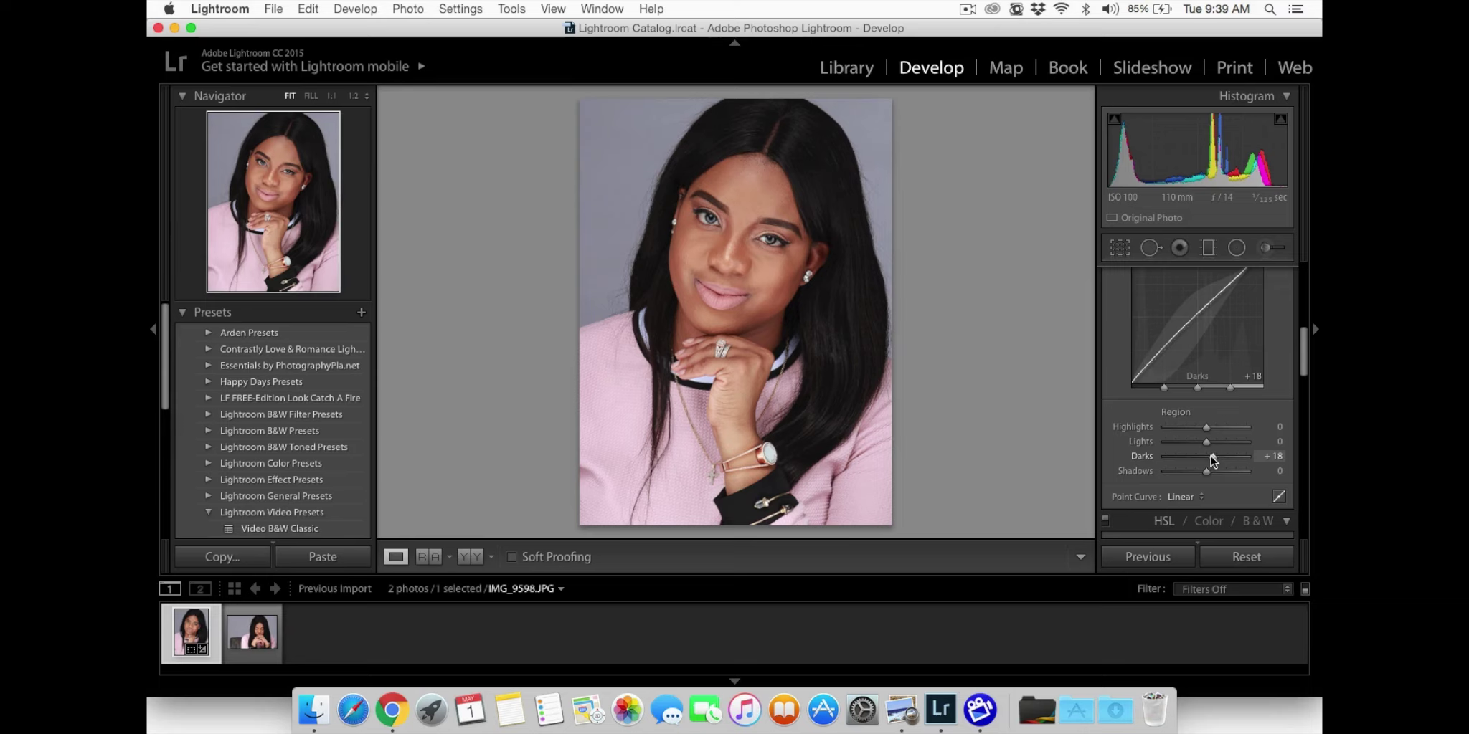
pyautogui.click(1209, 457)
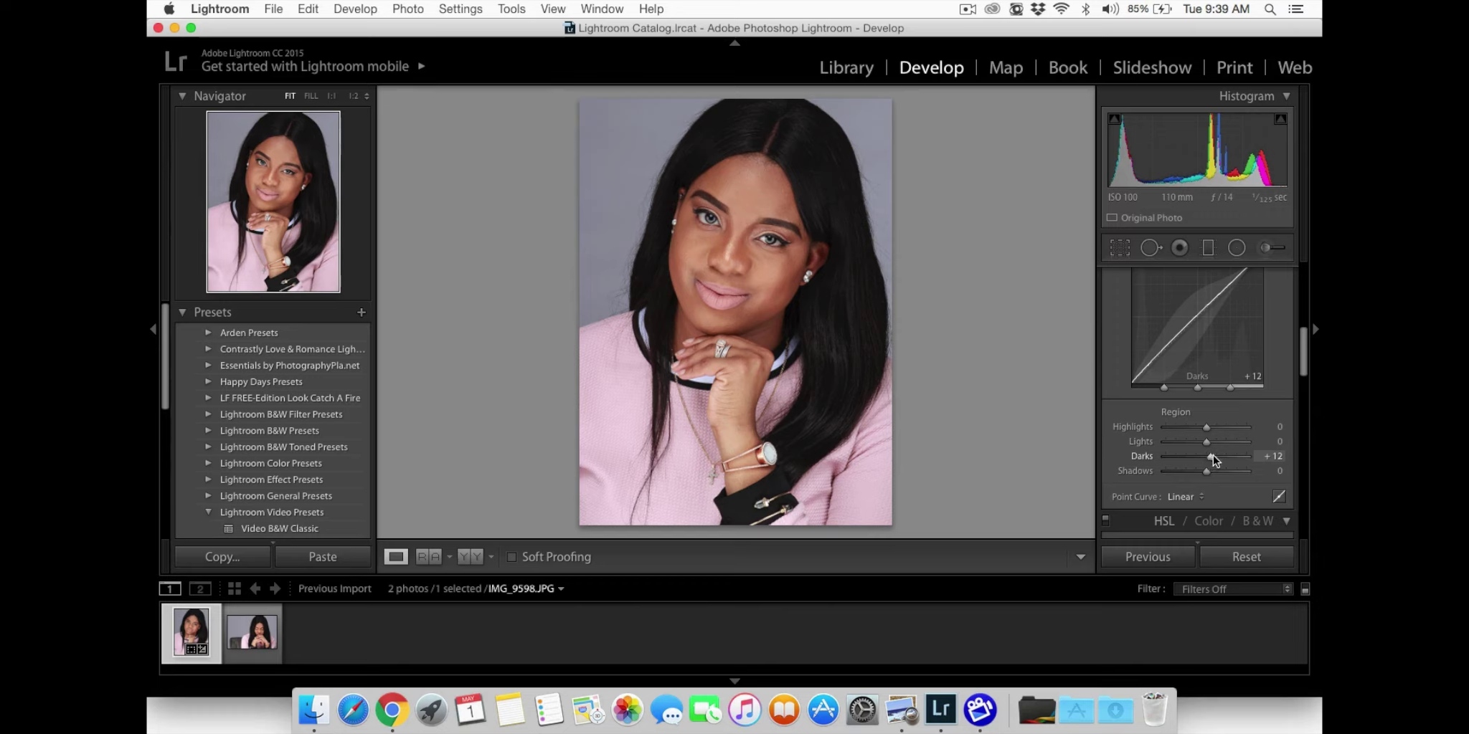
# - Raise the basic tone Shadows to +26 to lighten the dark areas of the portrait
pyautogui.scroll(6, 1242, 396)
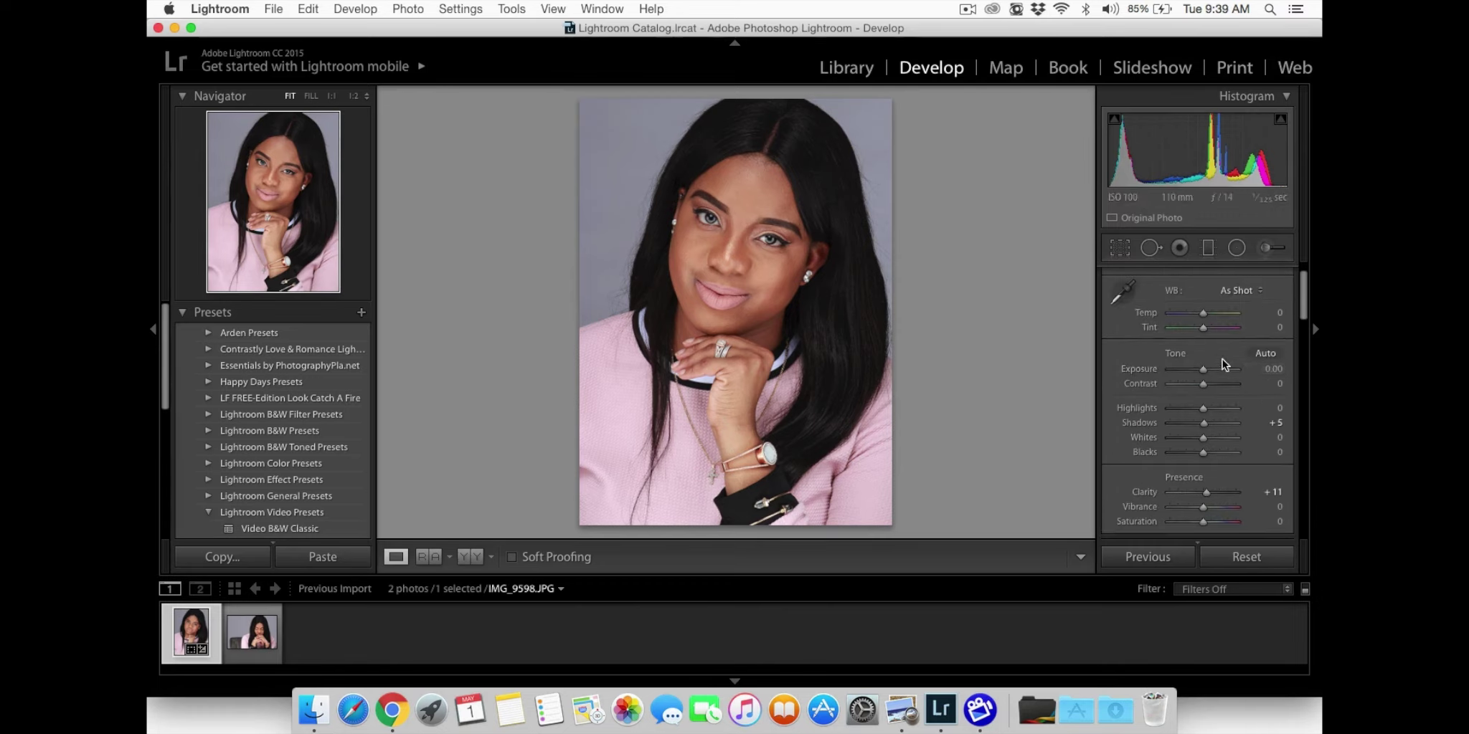
pyautogui.click(1209, 426)
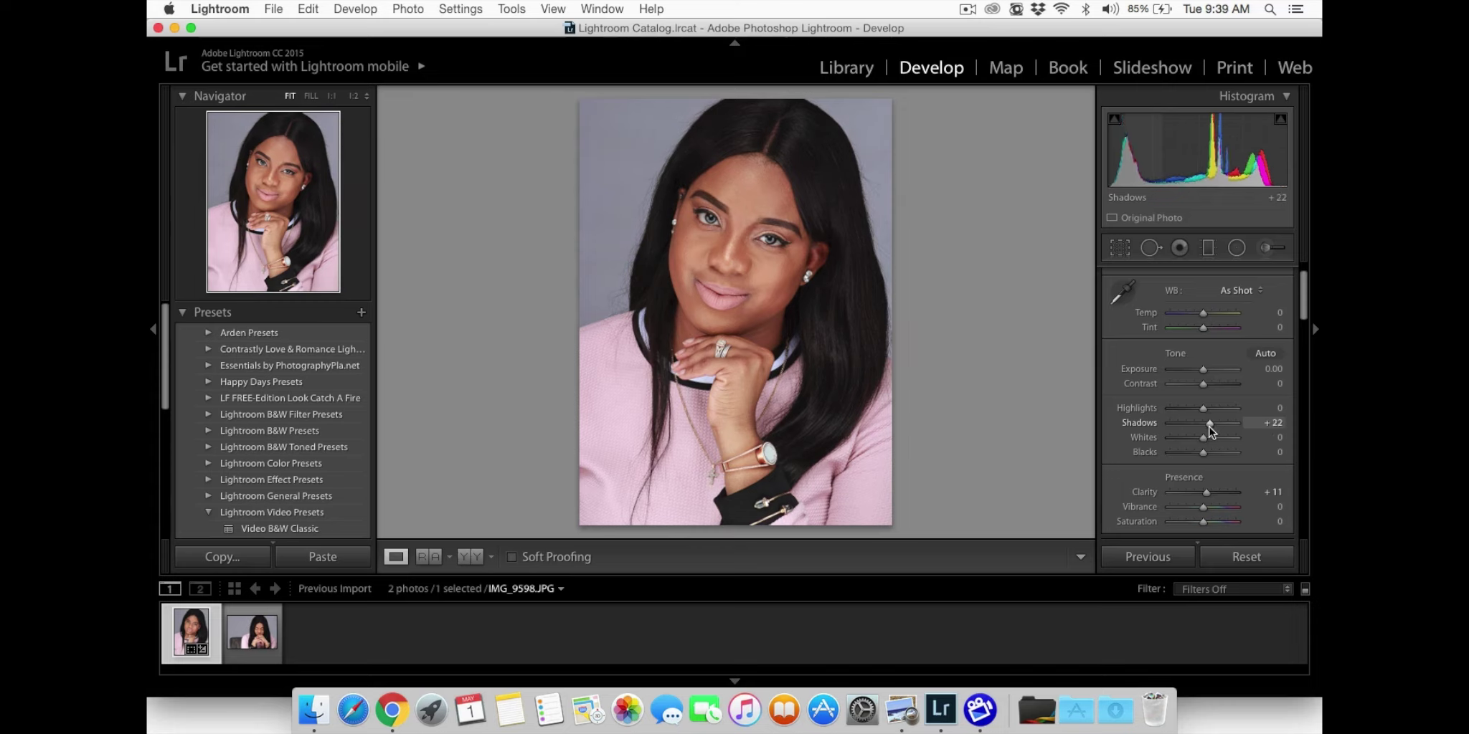
pyautogui.moveTo(1207, 425); pyautogui.dragTo(1211, 427)
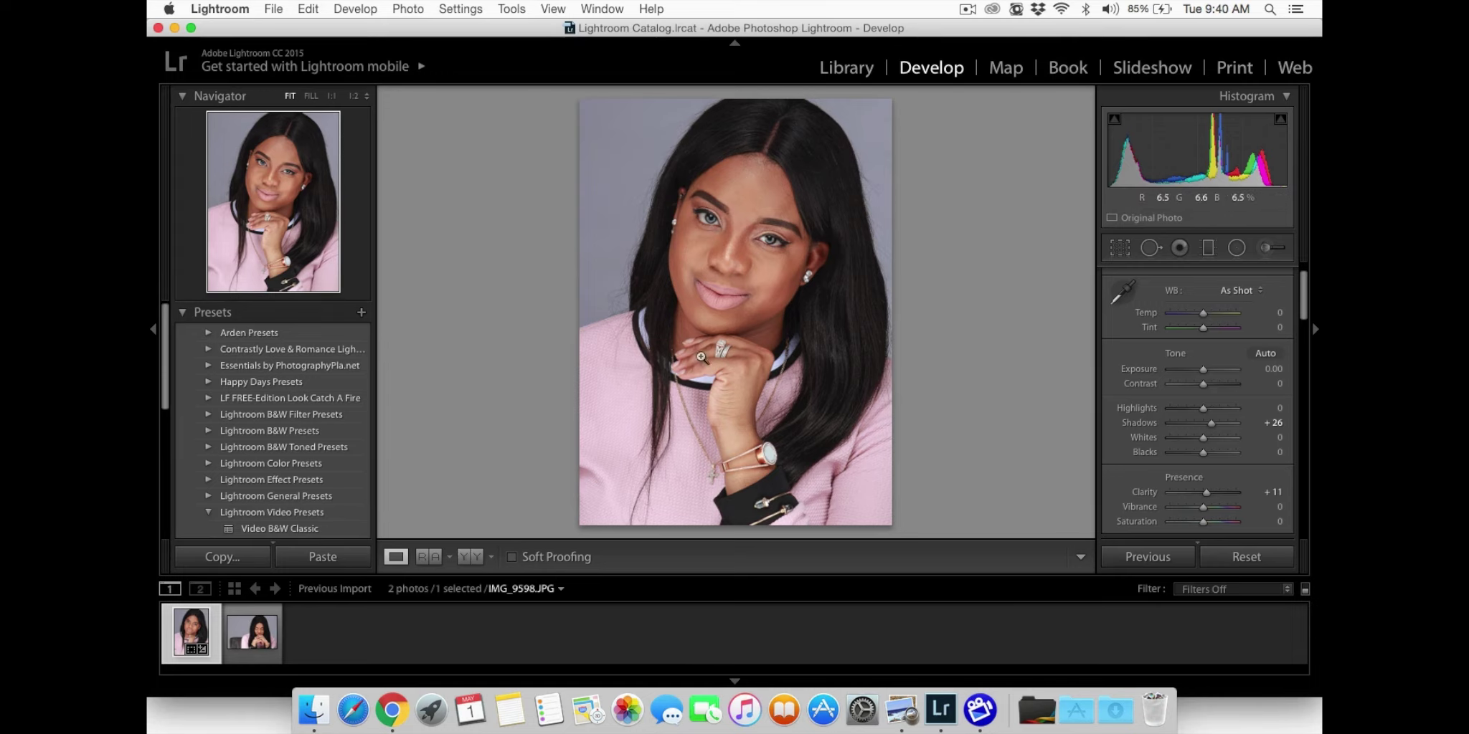
# - Heal the two neighbouring blemishes on the chin with the Spot Removal tool at sizes 49 and 39, and finish the spot removal
pyautogui.click(309, 95)
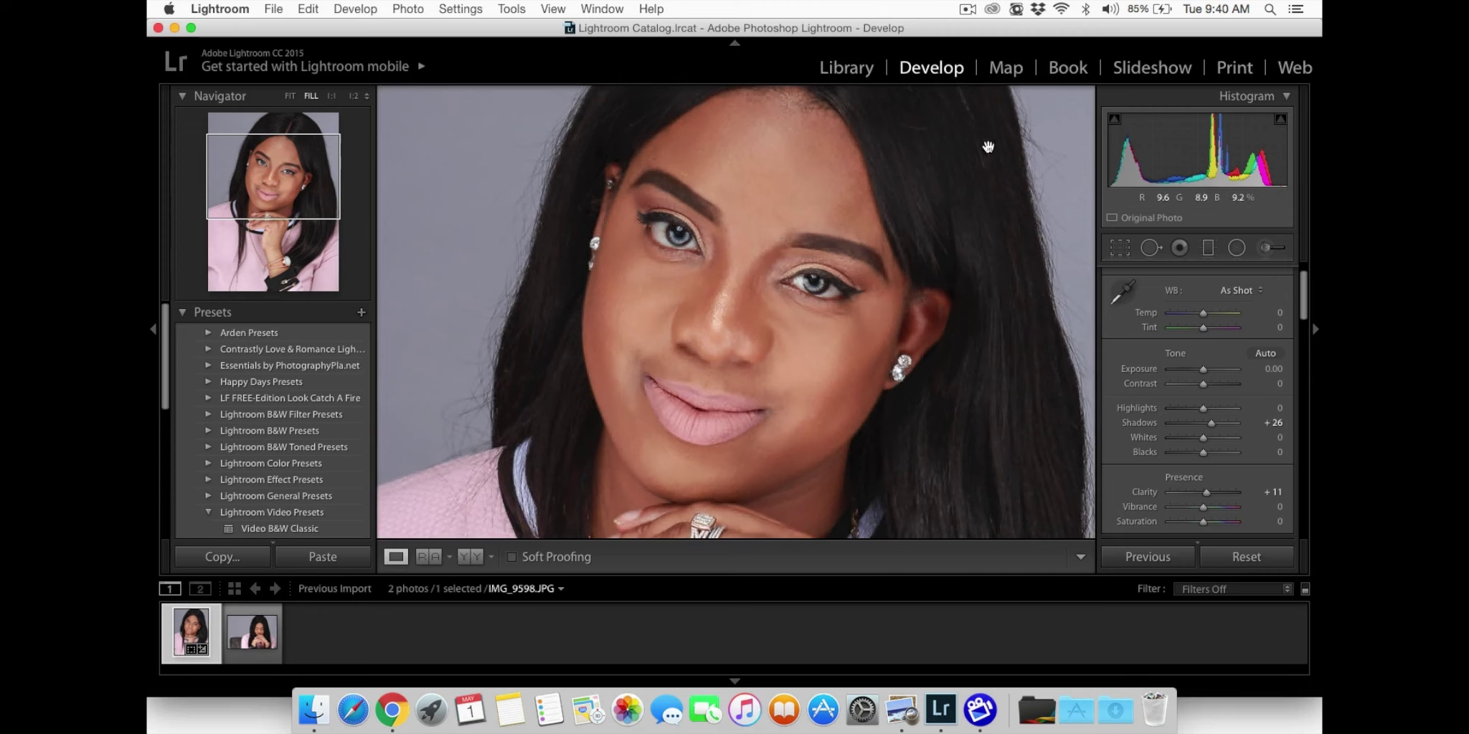
pyautogui.click(1265, 248)
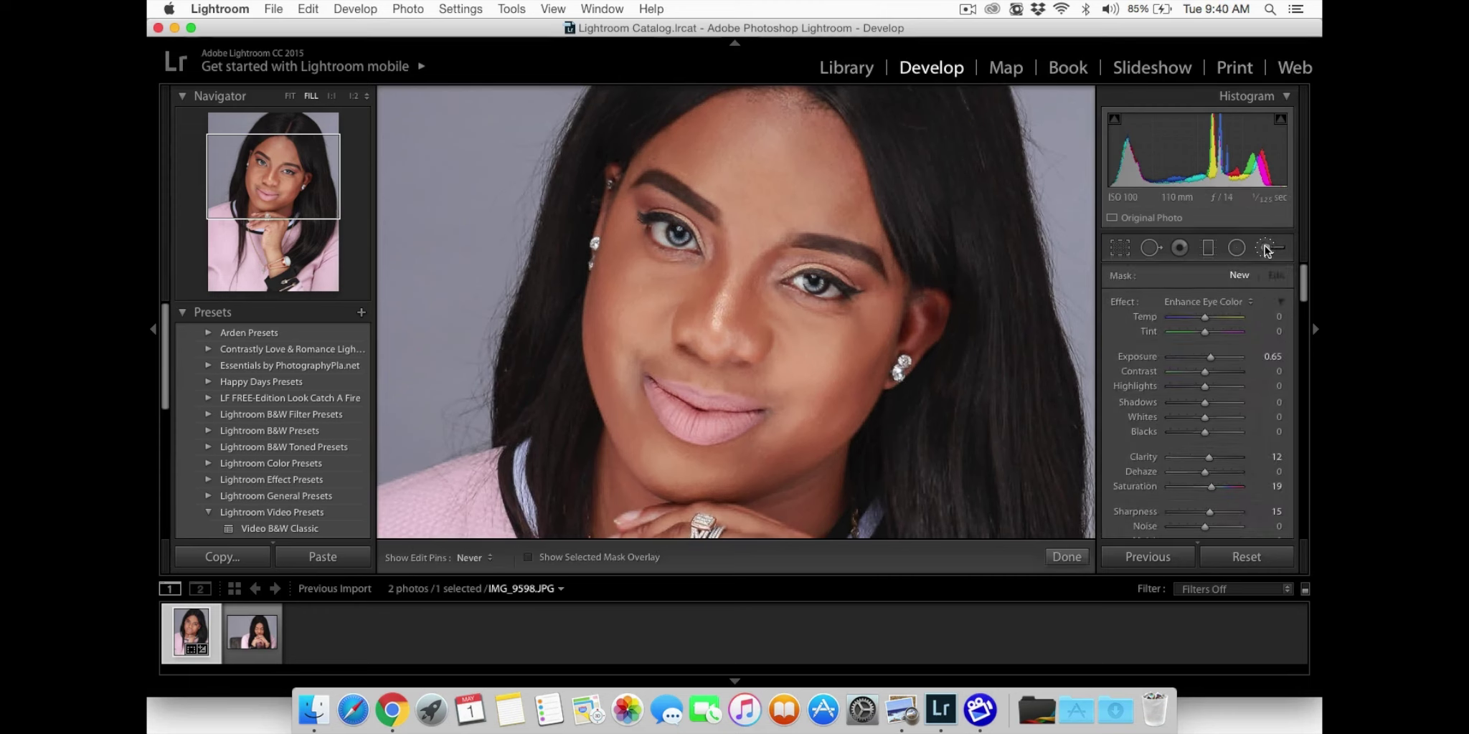
pyautogui.click(1151, 247)
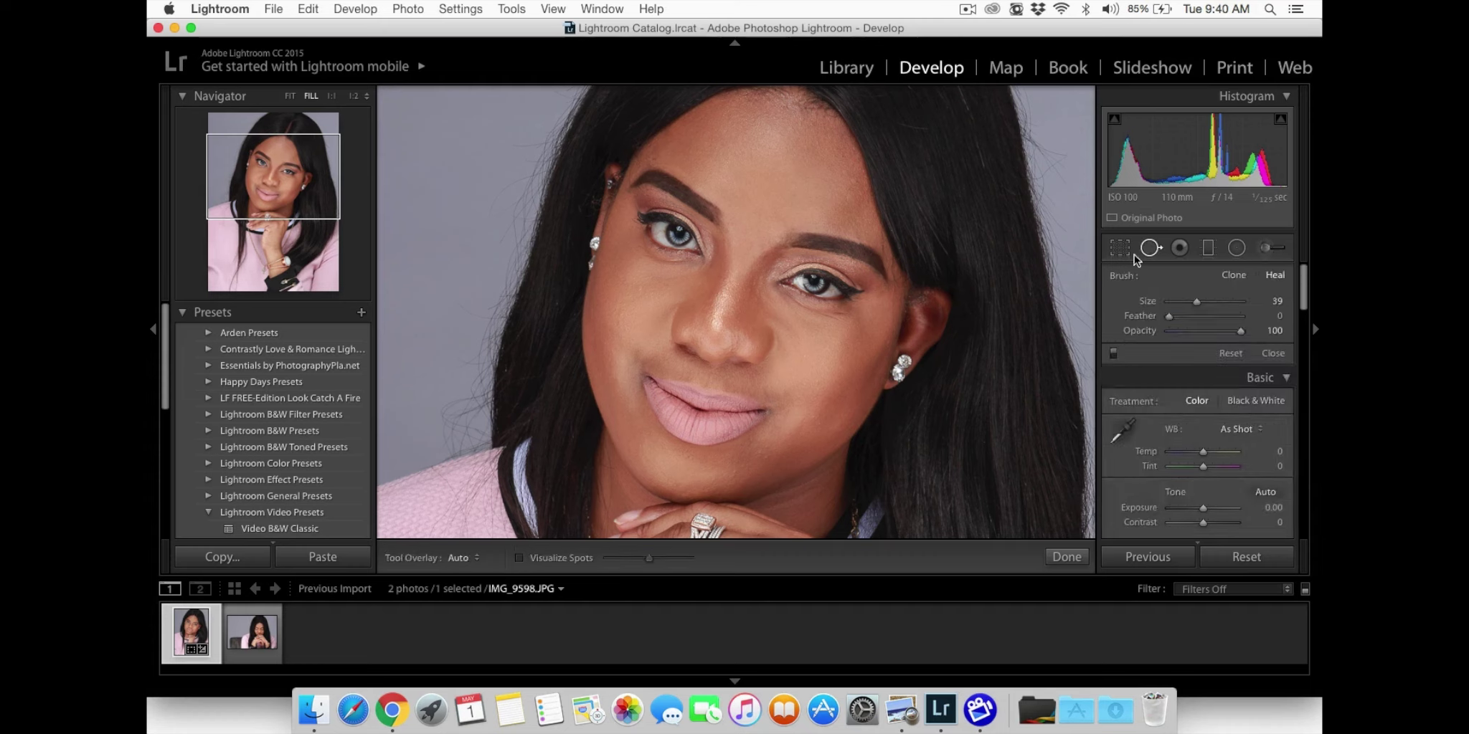
pyautogui.scroll(5, 727, 475)
pyautogui.click(729, 474)
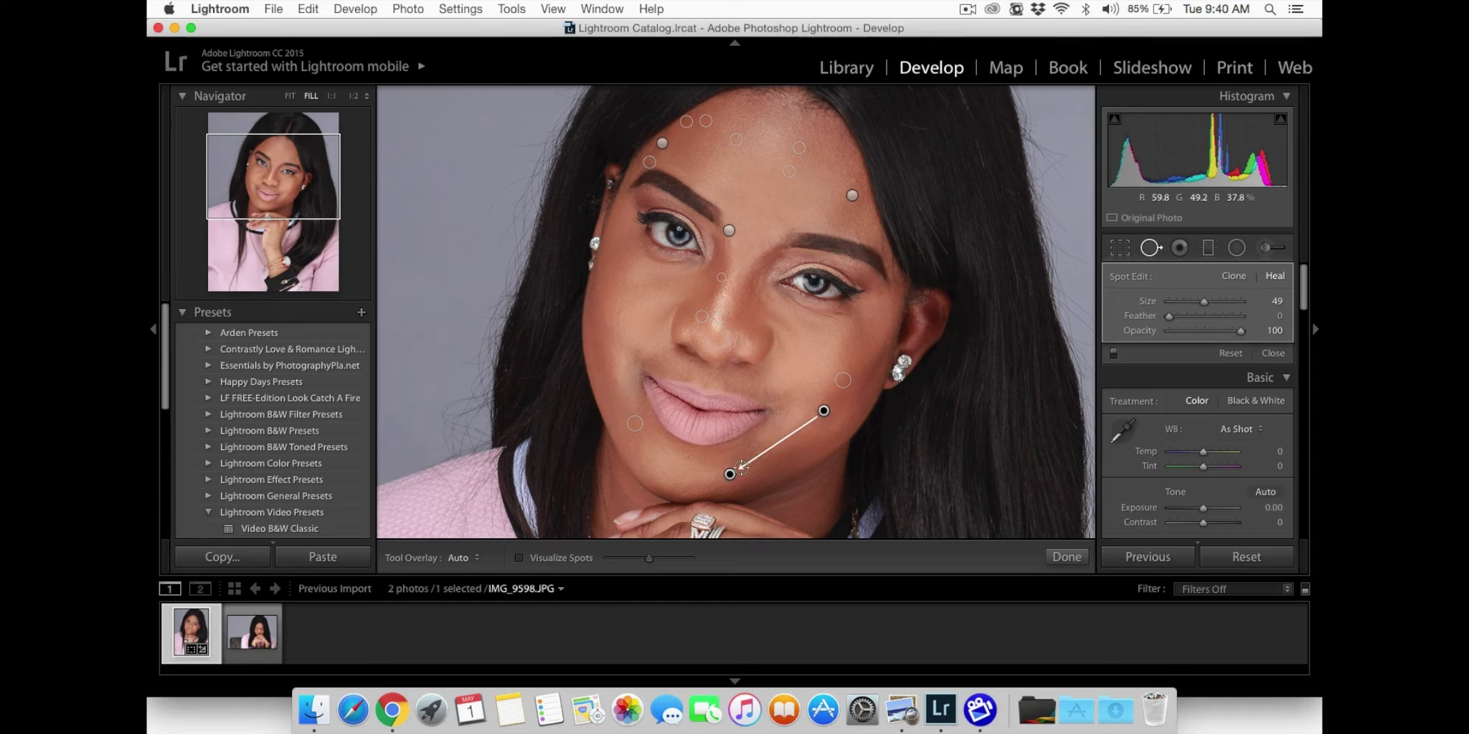
pyautogui.click(741, 468)
pyautogui.press('super+z')
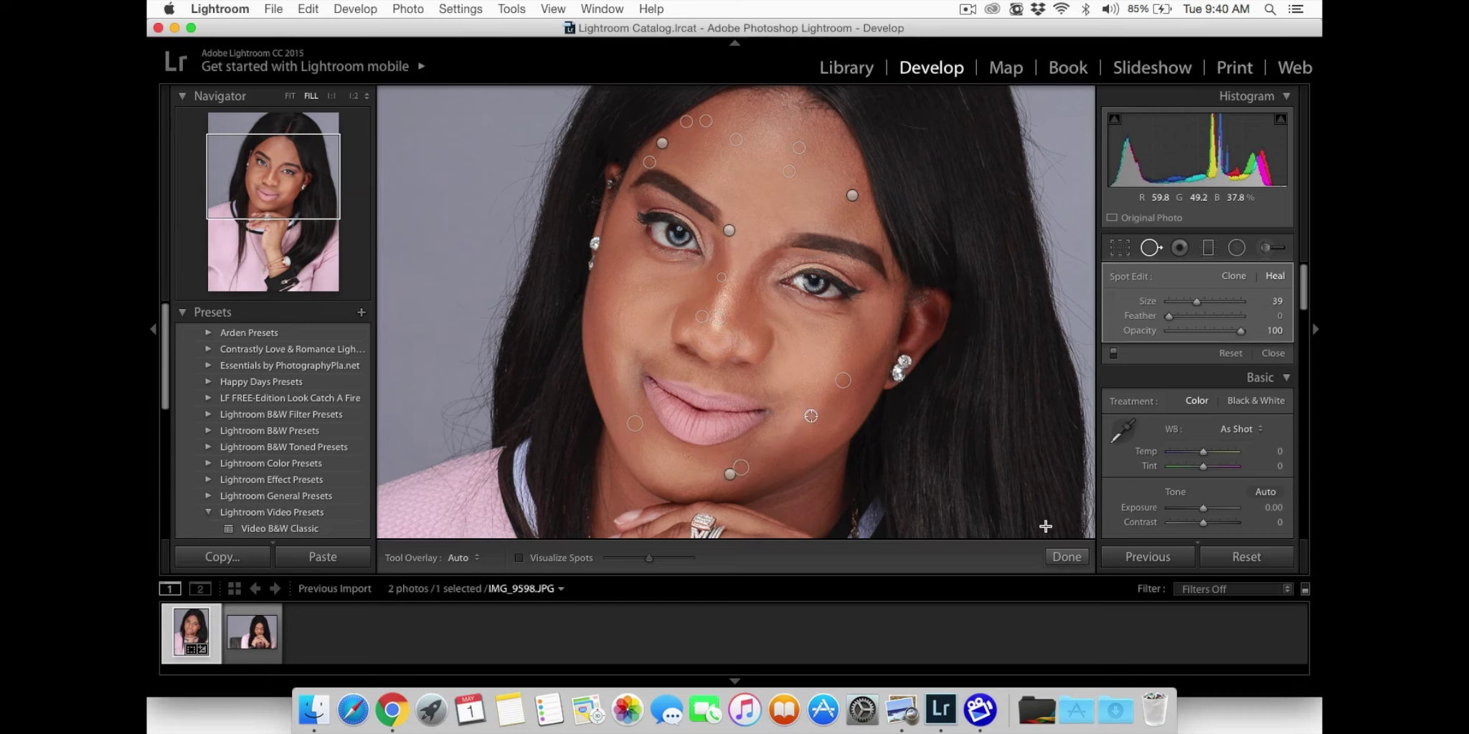
pyautogui.click(1066, 557)
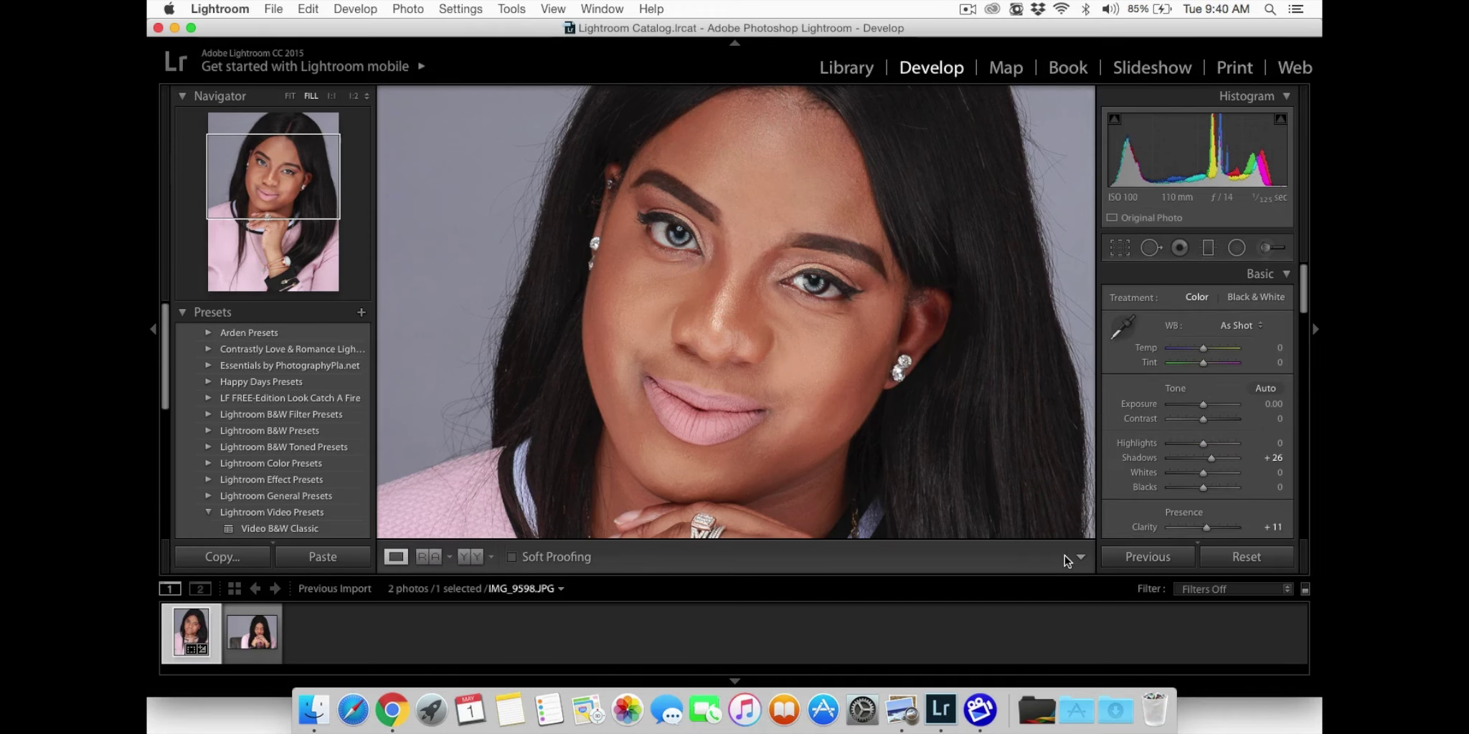
# - Paint the Enhance Eye Color effect over the iris of the eye nearer the large earring with the Adjustment Brush, and finish the brush
pyautogui.click(1266, 248)
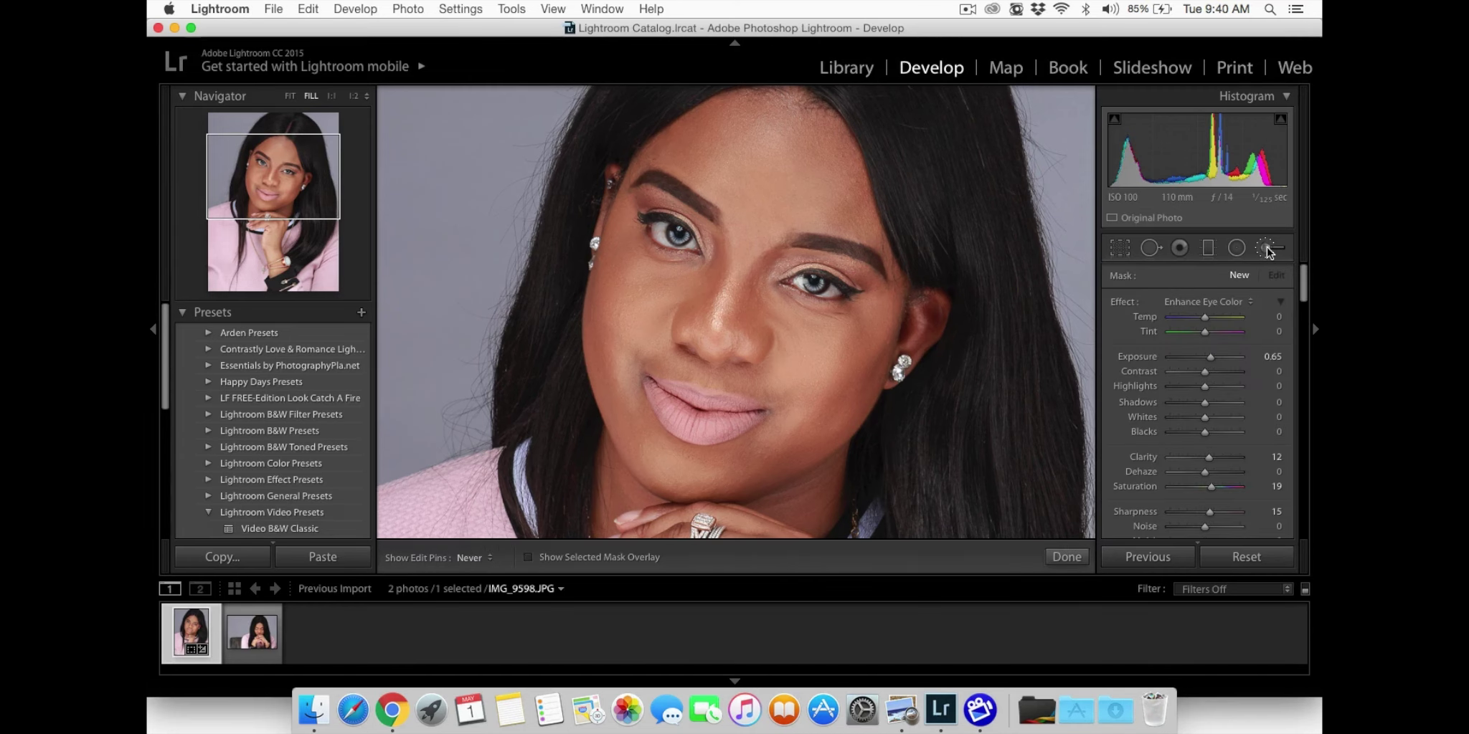
pyautogui.click(1201, 302)
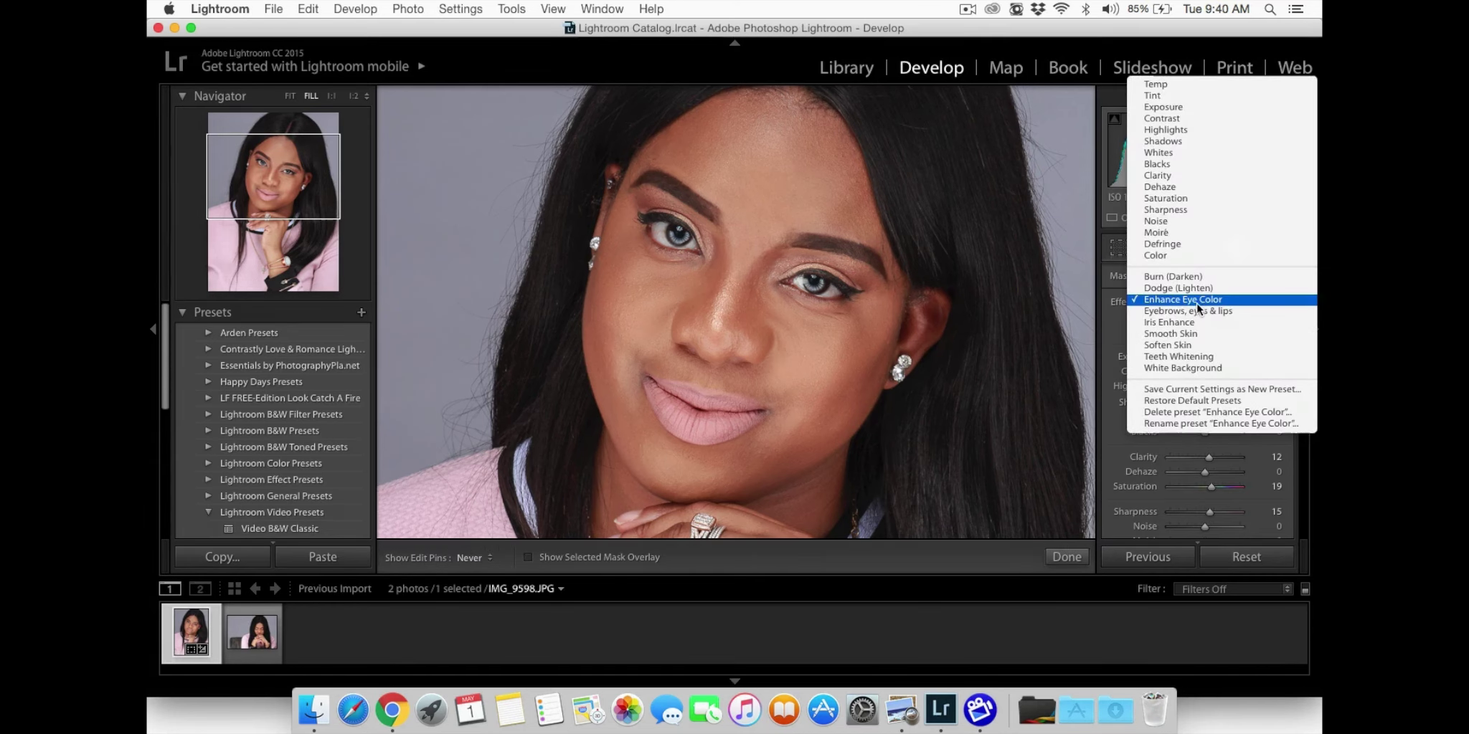
pyautogui.click(1189, 307)
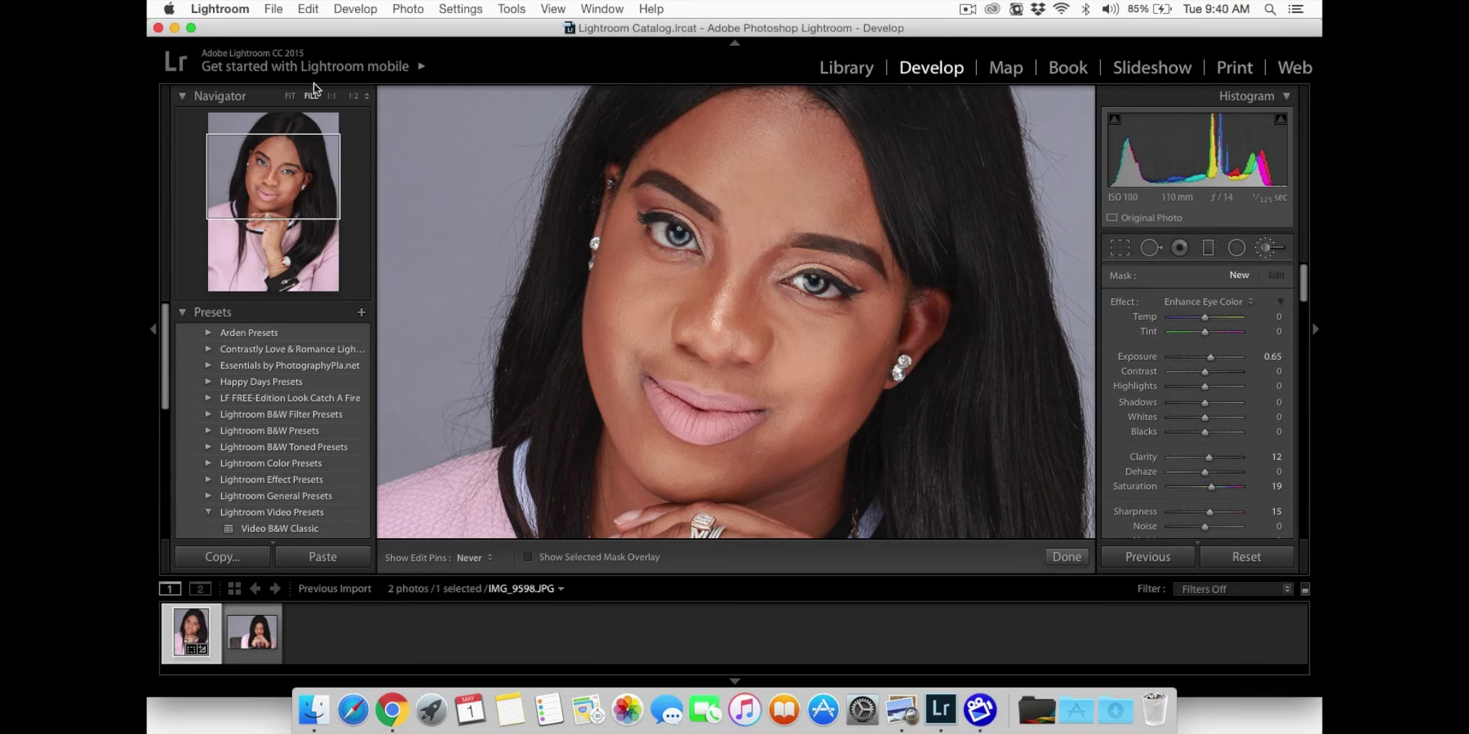
pyautogui.click(331, 96)
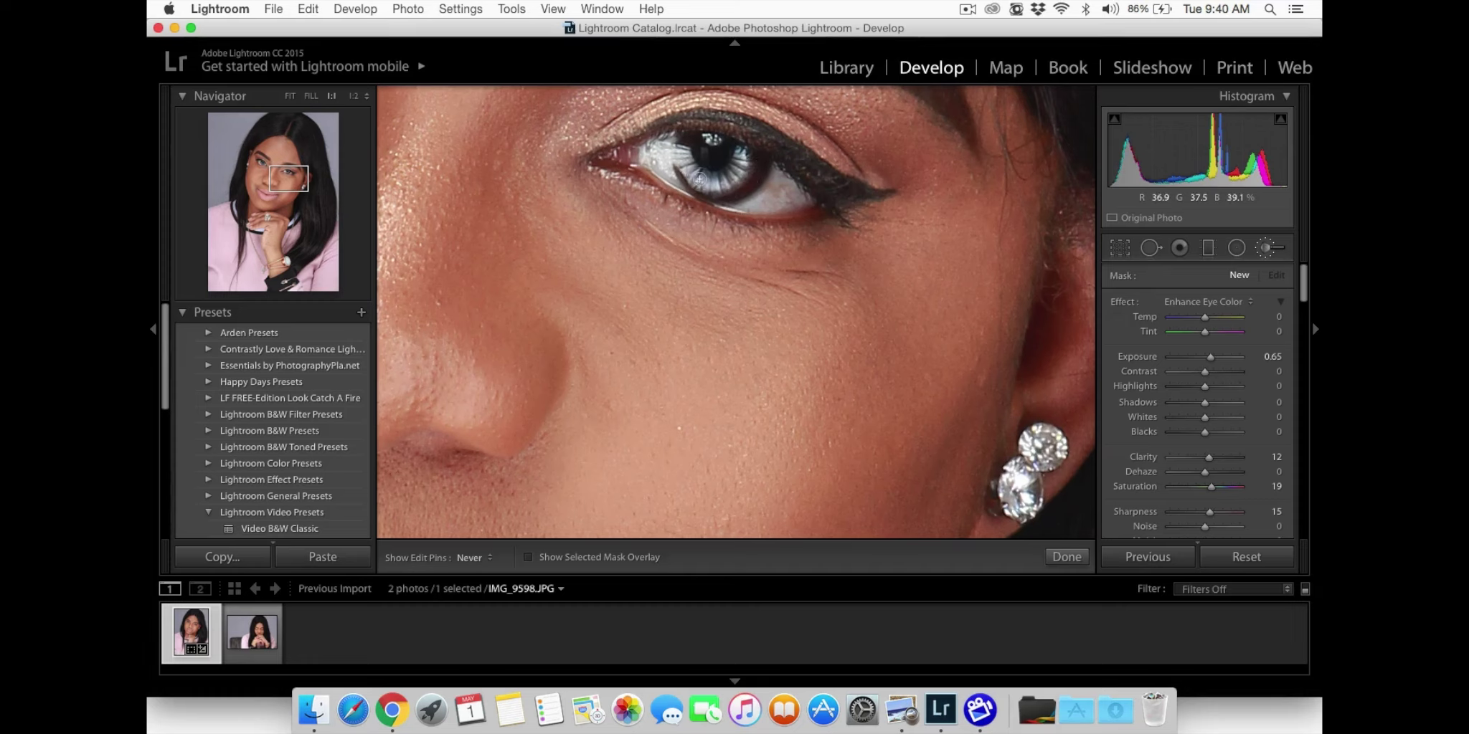
pyautogui.moveTo(699, 178)
pyautogui.mouseDown()
pyautogui.moveTo(744, 168)
pyautogui.moveTo(737, 193)
pyautogui.mouseUp()
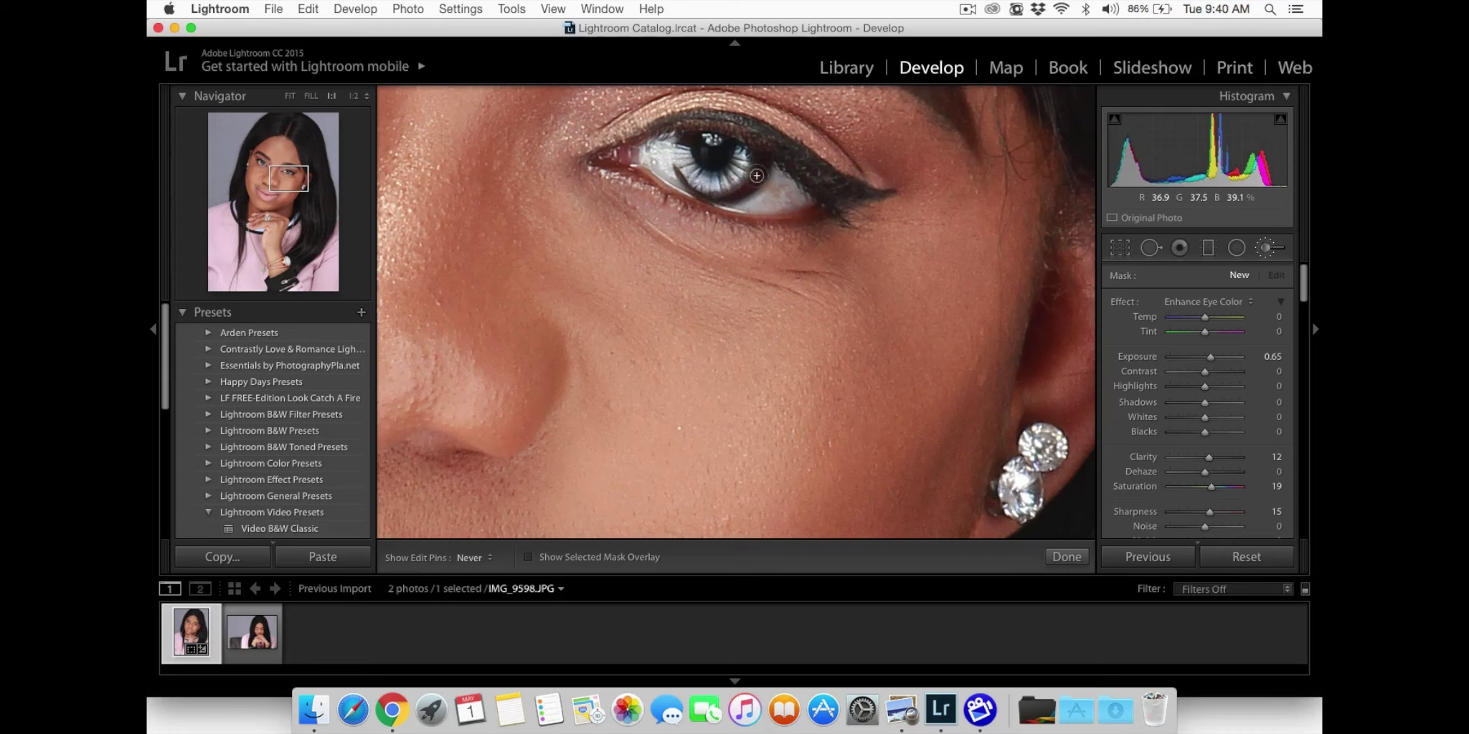
pyautogui.click(1068, 558)
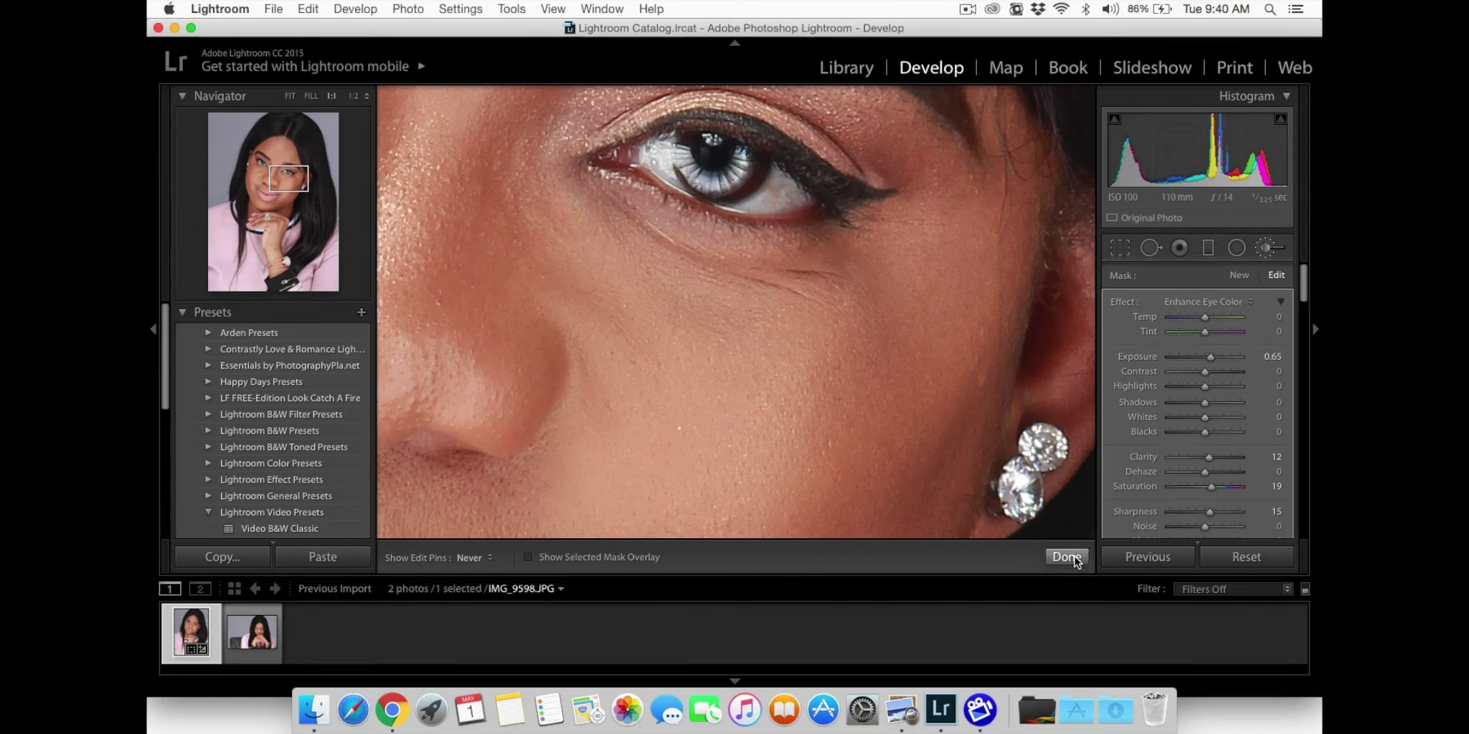
# - Paint the Enhance Eye Color effect over the iris of the other eye with a new Adjustment Brush mask, and finish the brush
pyautogui.click(362, 98)
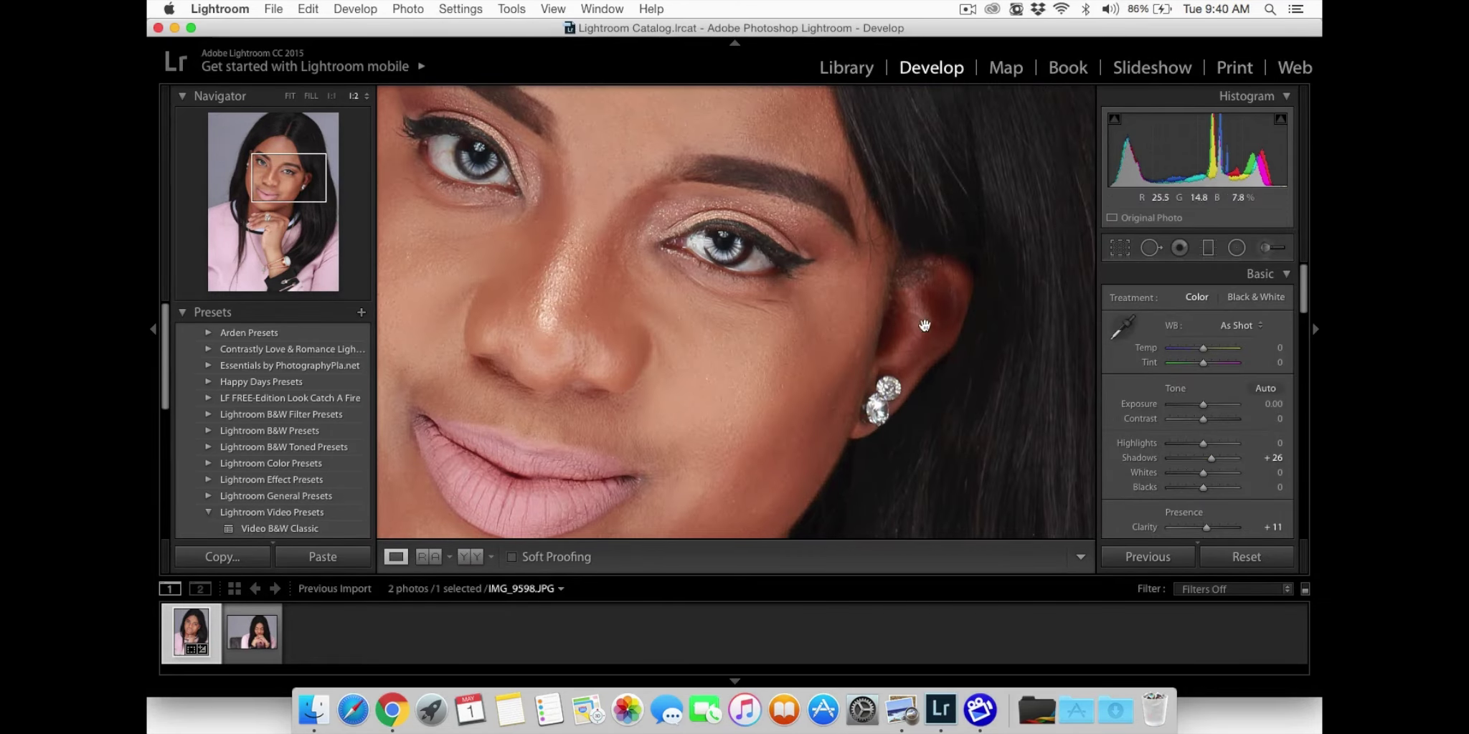
pyautogui.click(1265, 248)
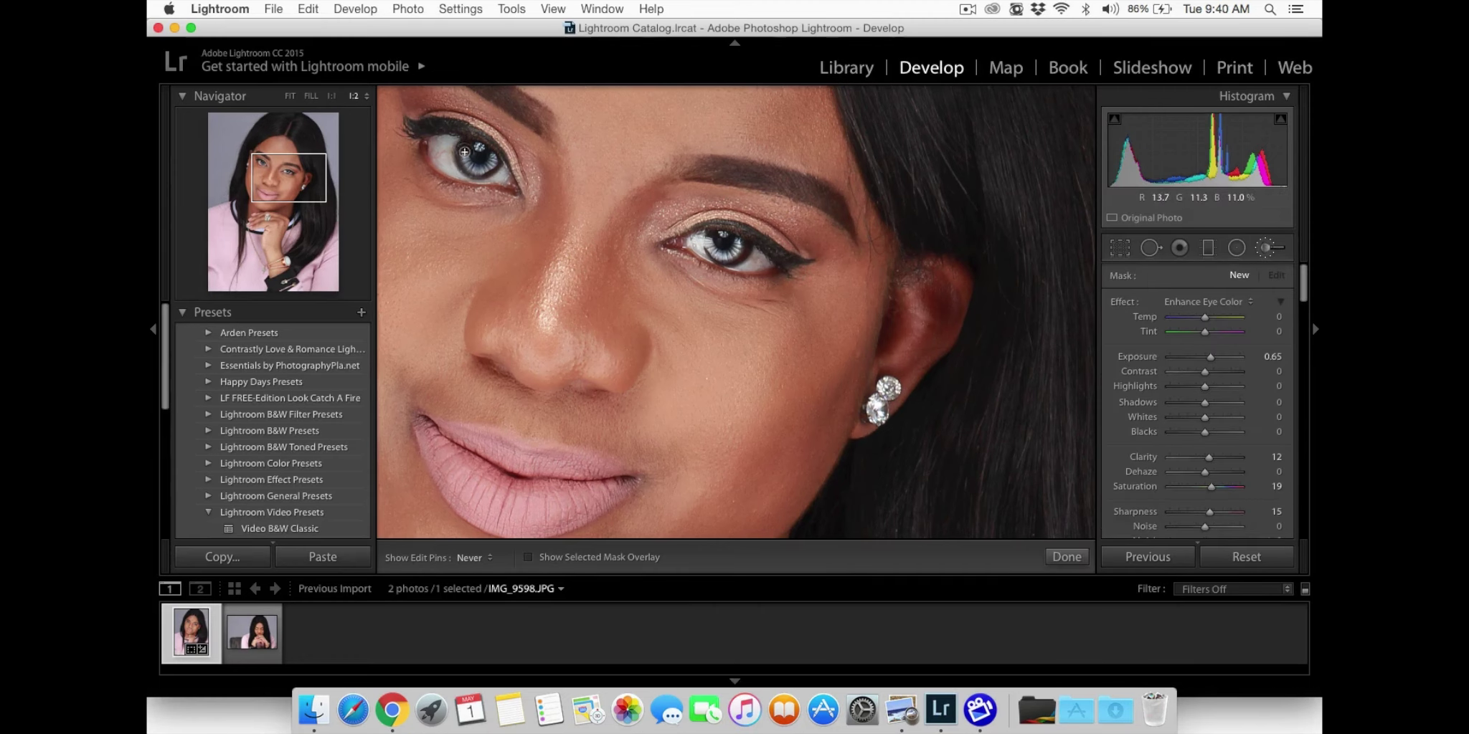
pyautogui.moveTo(488, 169)
pyautogui.mouseDown()
pyautogui.moveTo(494, 159)
pyautogui.moveTo(485, 172)
pyautogui.moveTo(467, 148)
pyautogui.mouseUp()
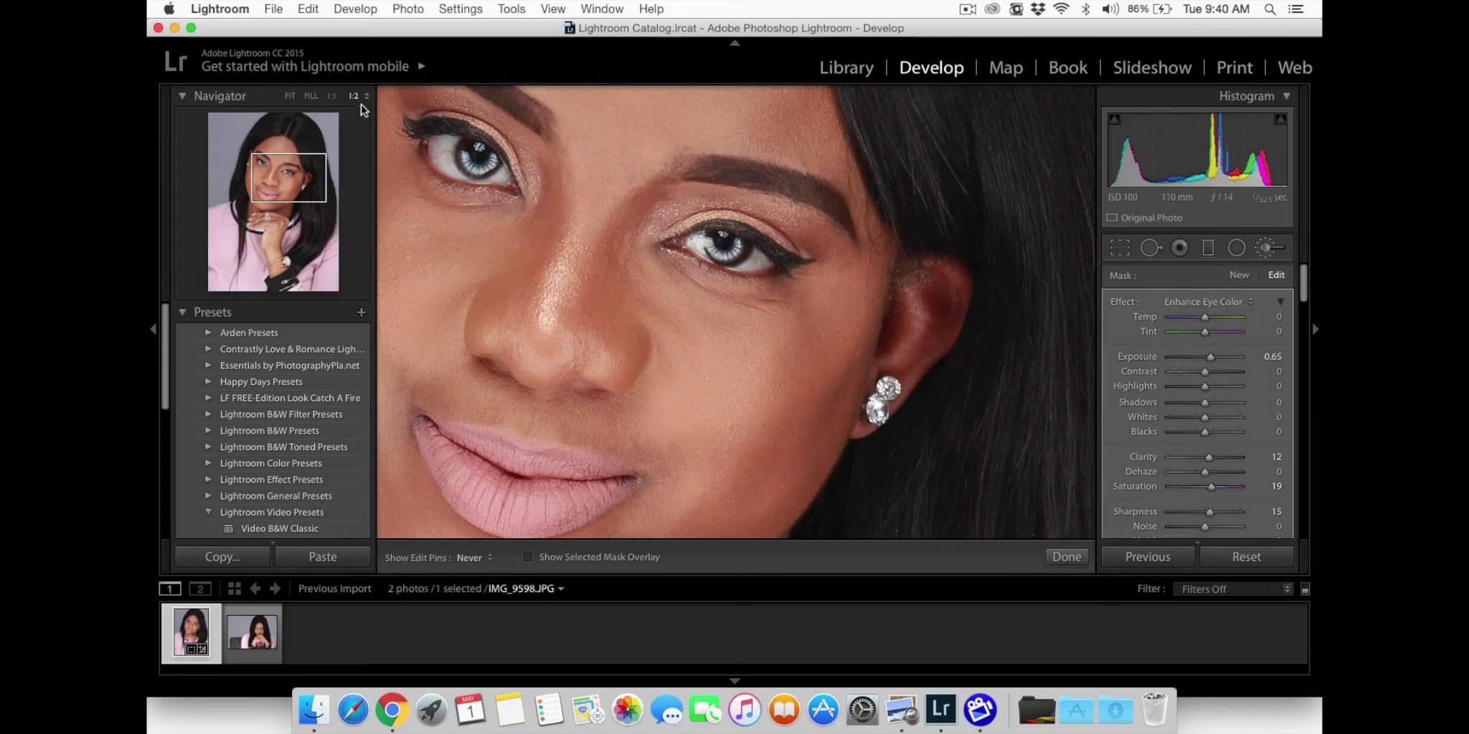
pyautogui.click(1083, 559)
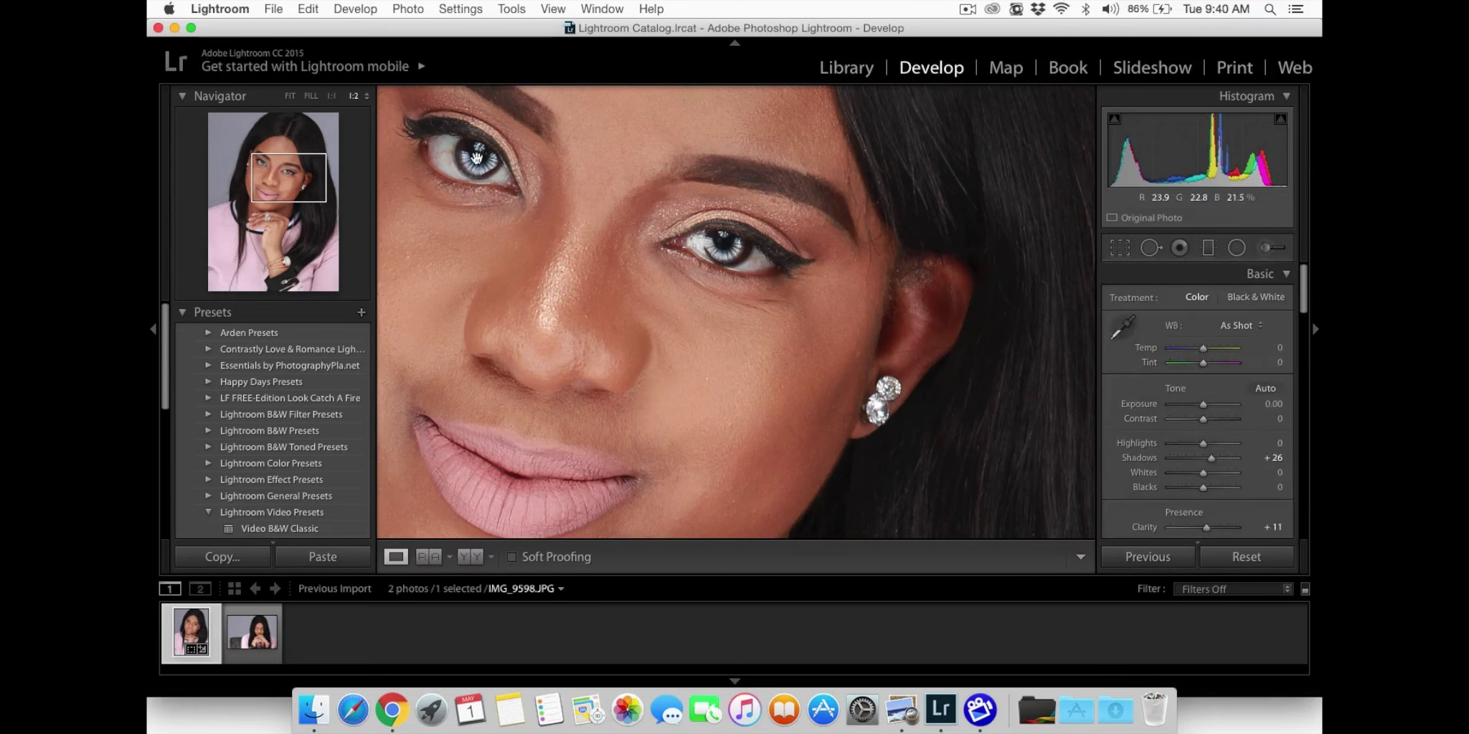
# - Apply the Sharpen/Smooth Photo user preset to the portrait
pyautogui.click(331, 97)
pyautogui.click(293, 97)
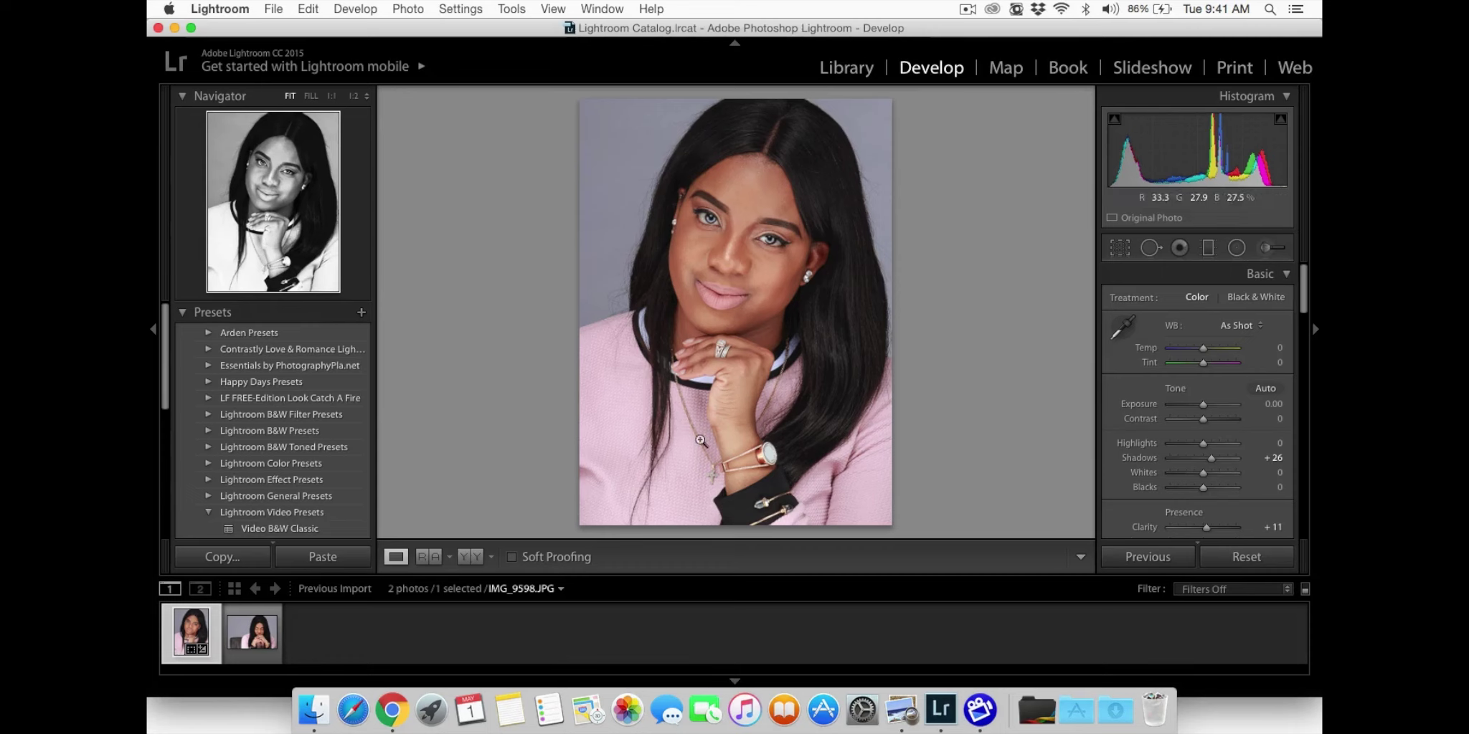
pyautogui.click(310, 97)
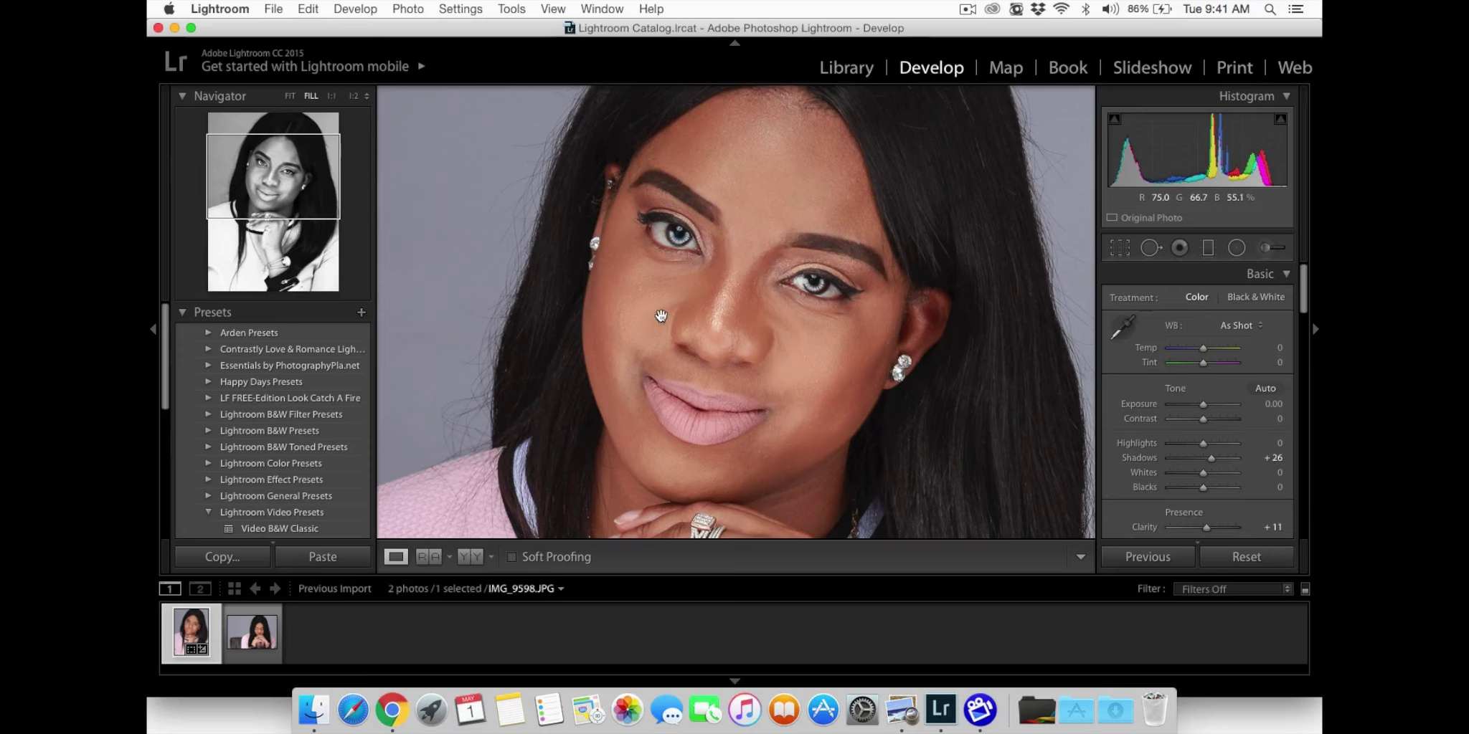
pyautogui.scroll(-1, 307, 441)
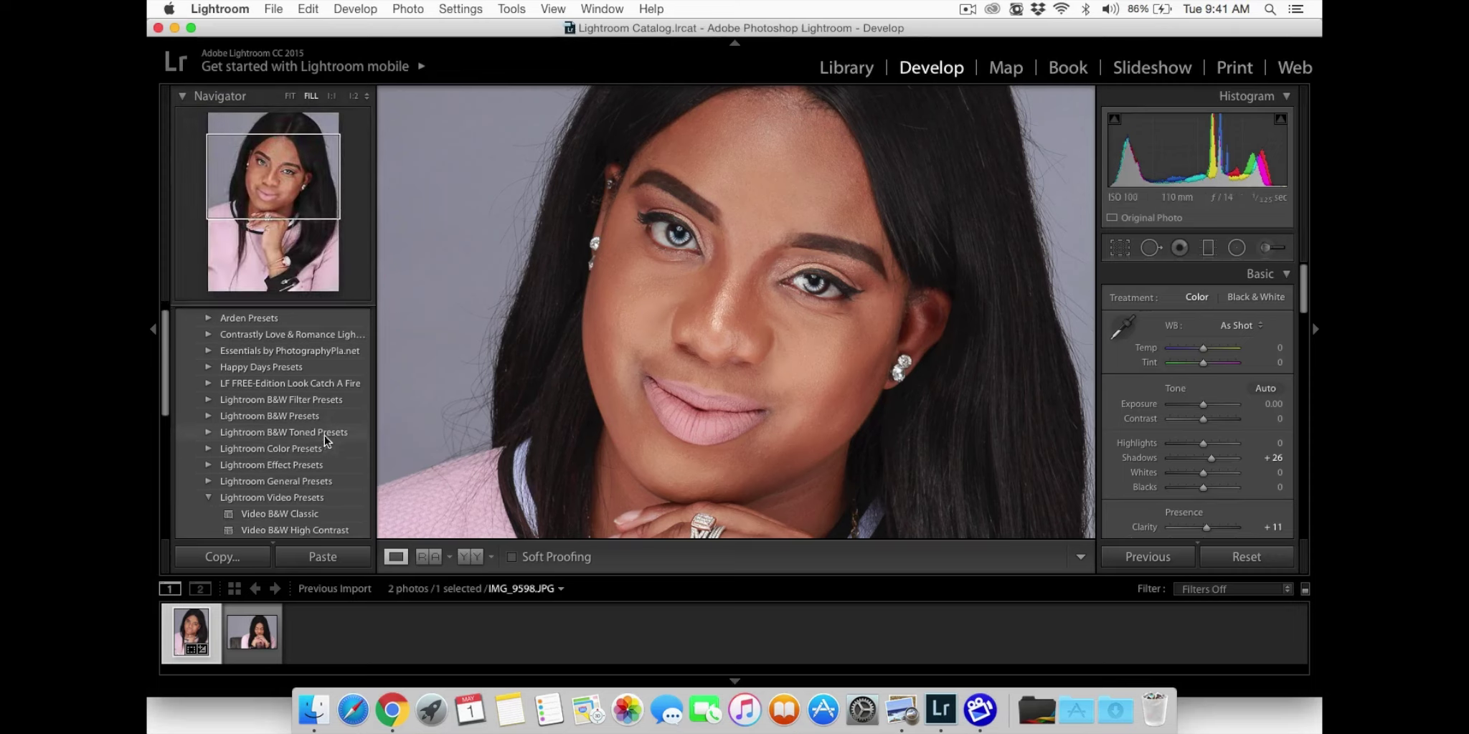
pyautogui.scroll(-2, 337, 458)
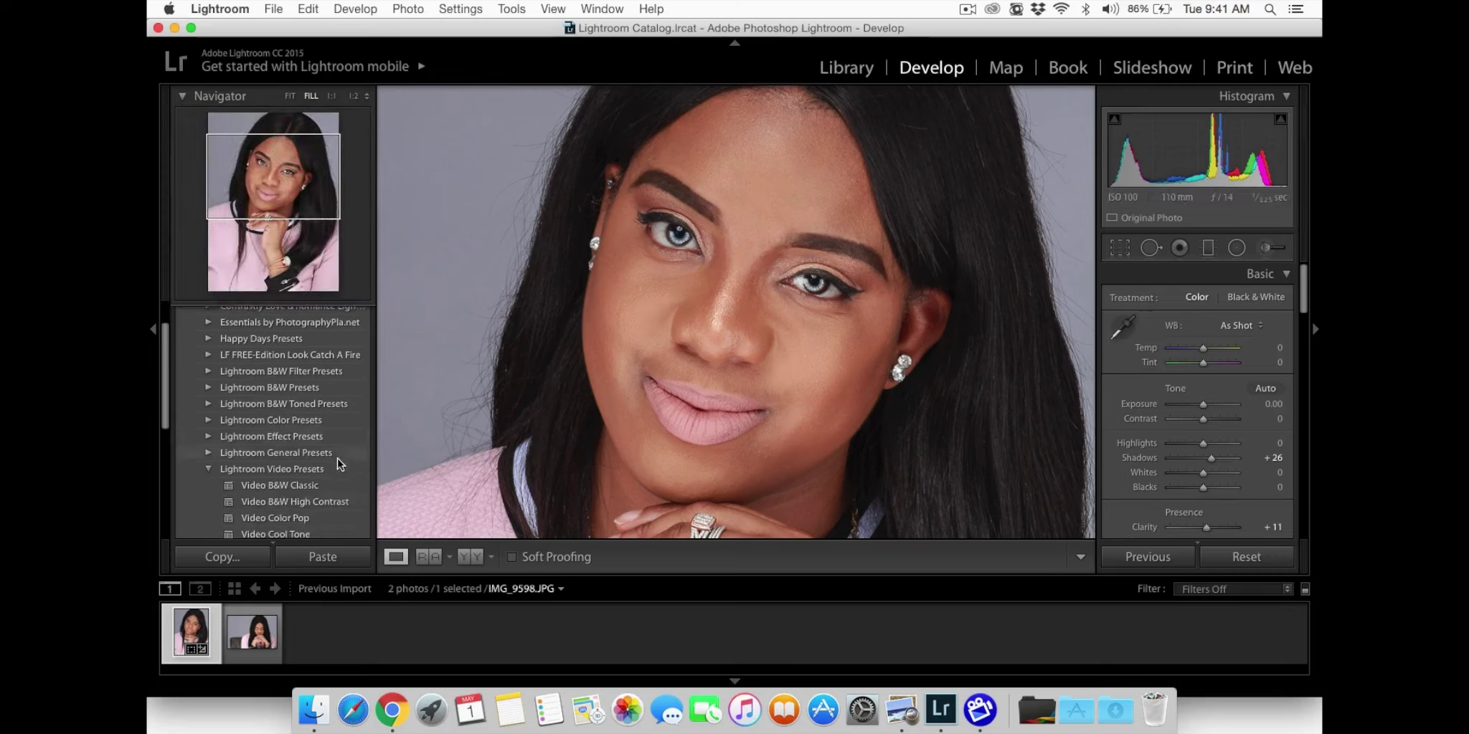
pyautogui.scroll(-6, 308, 484)
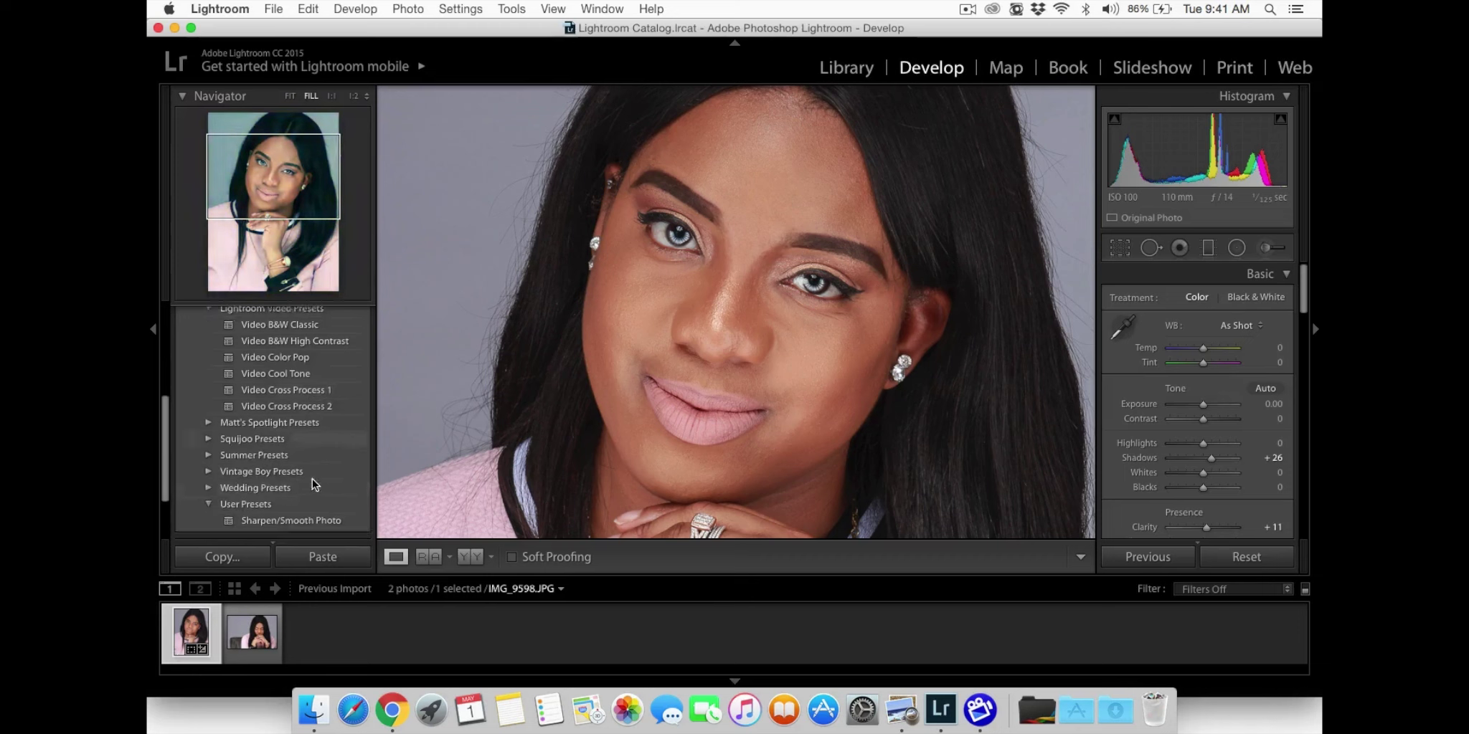
pyautogui.click(274, 512)
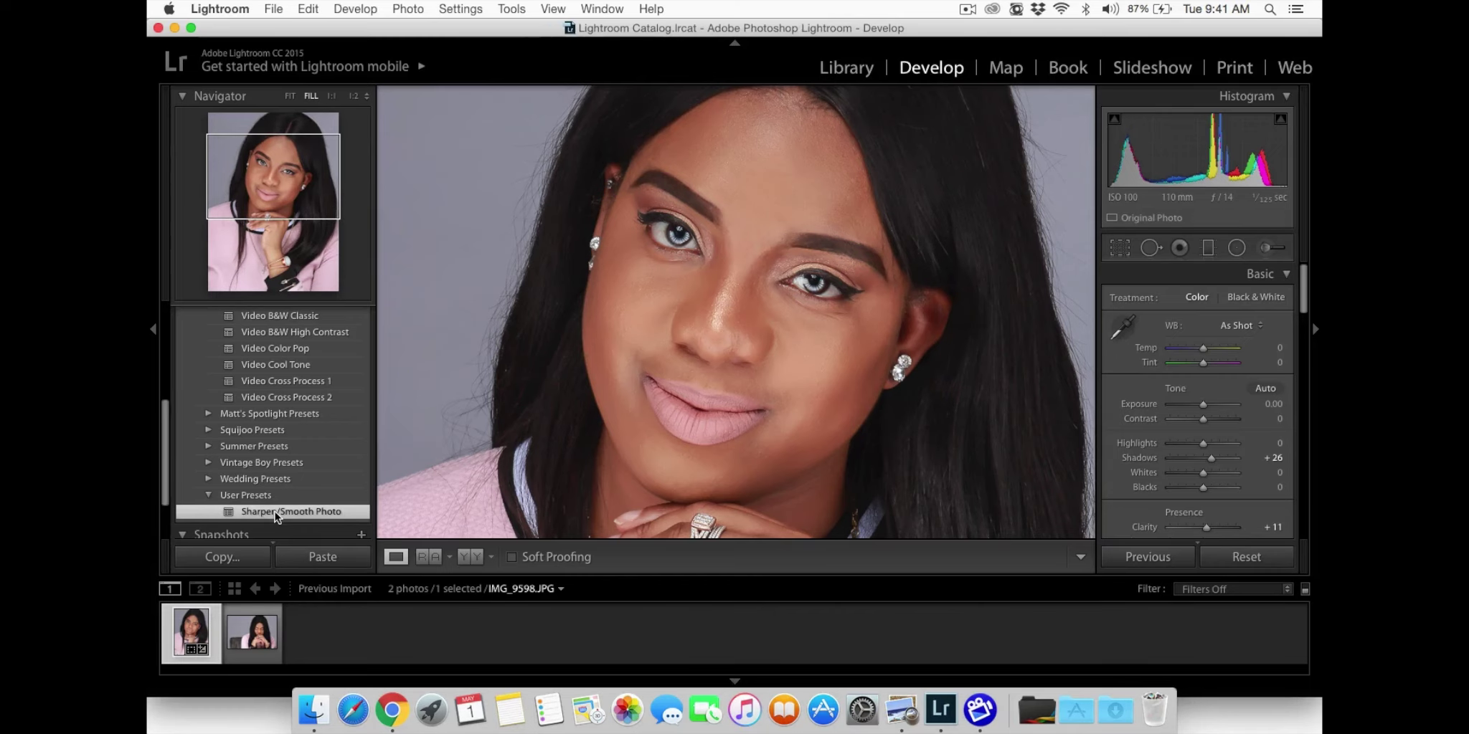
# - Open the portrait in Adobe Photoshop CC 2017 as a copy with Lightroom adjustments
pyautogui.press('z')
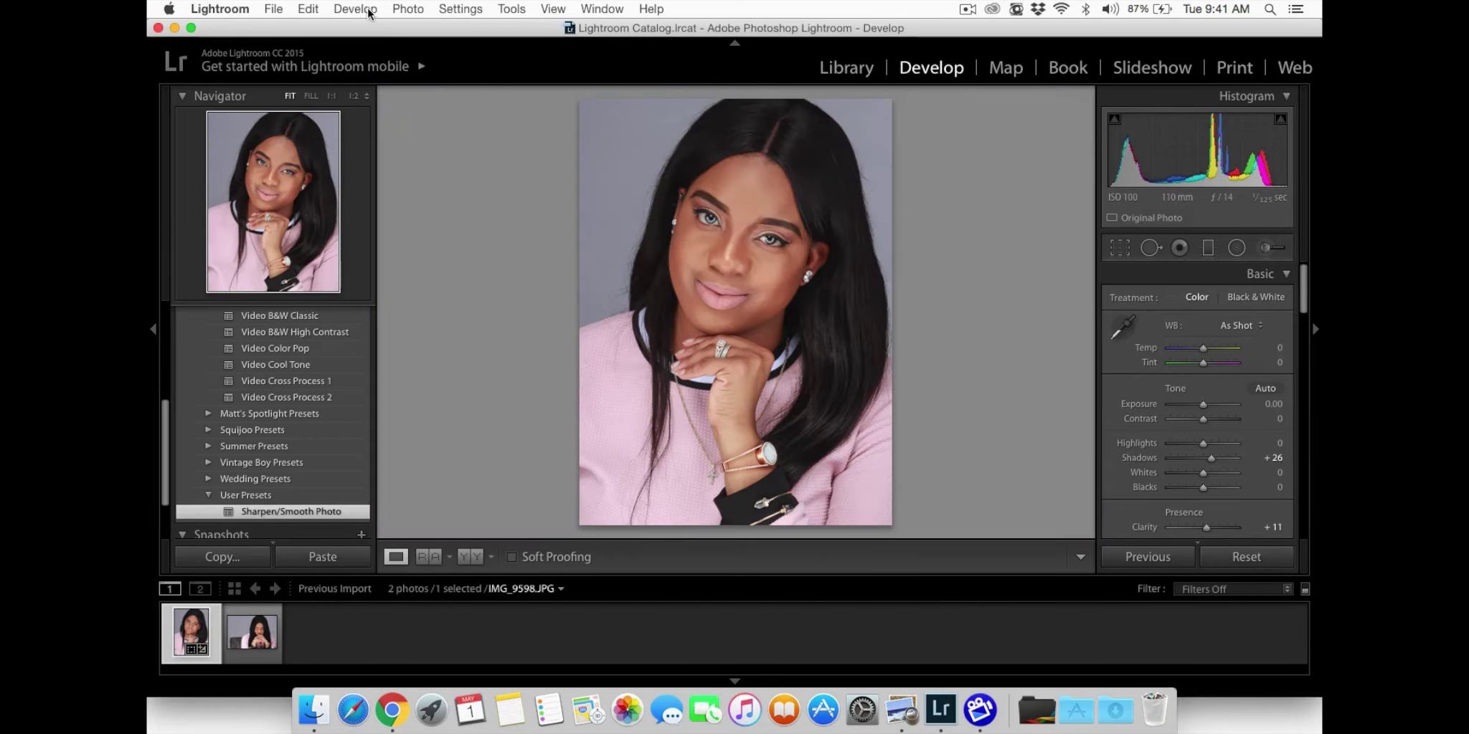
pyautogui.click(368, 10)
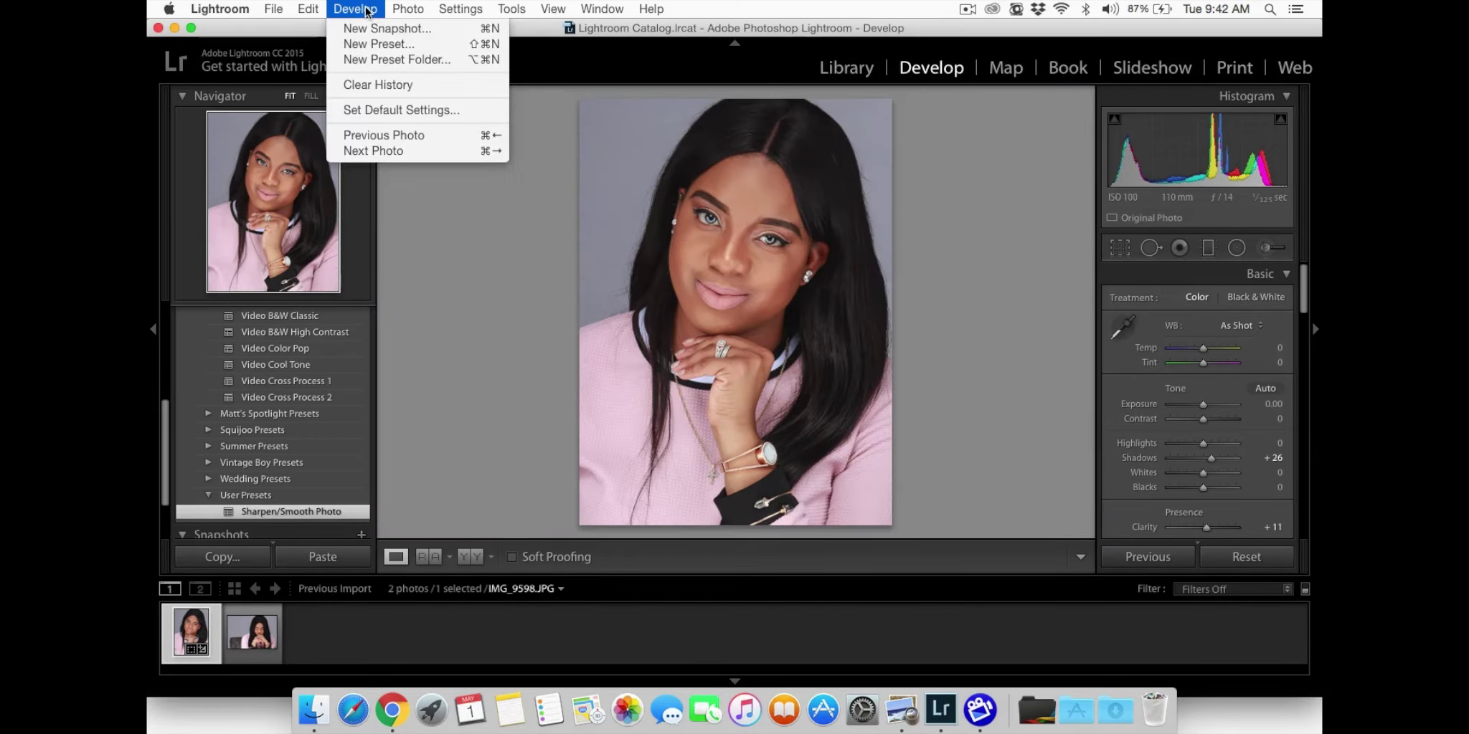
pyautogui.moveTo(422, 8)
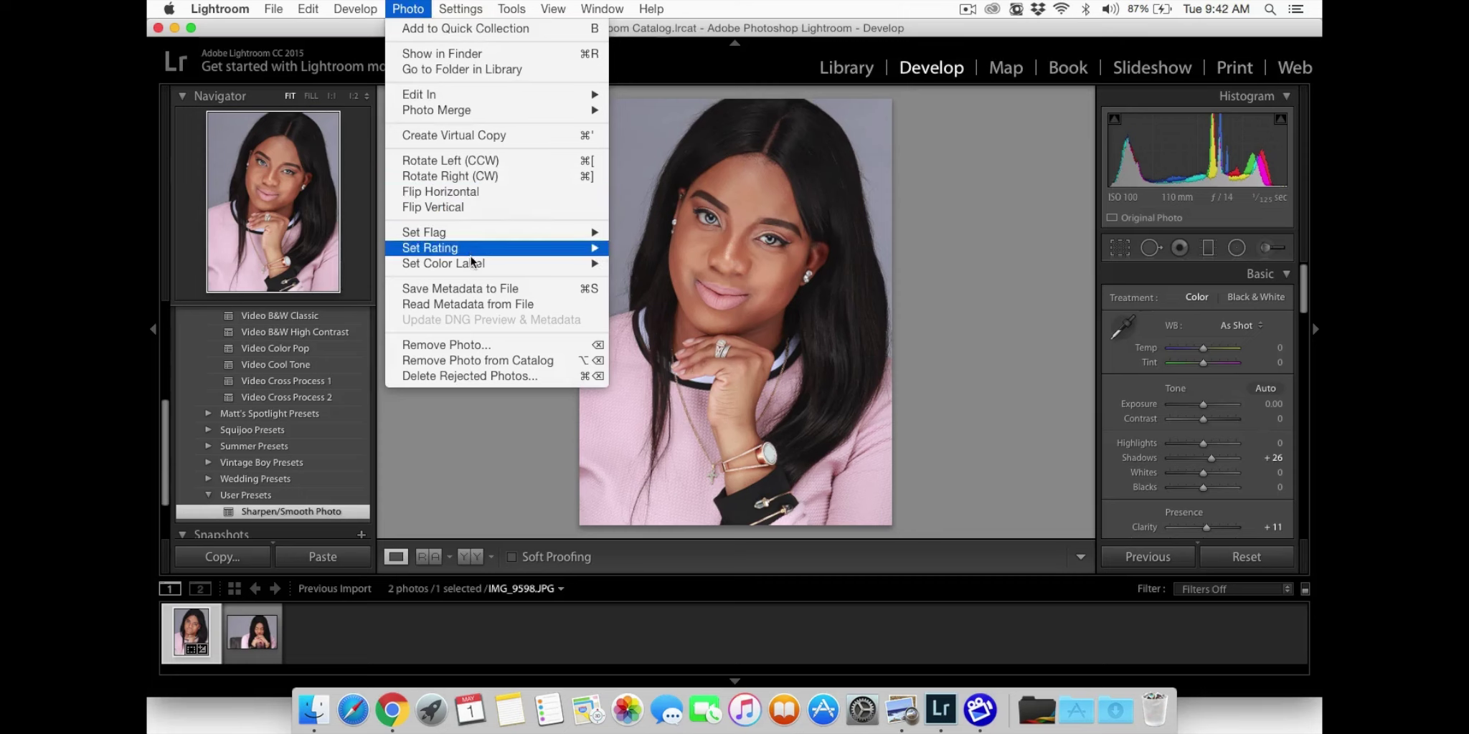
pyautogui.moveTo(452, 98)
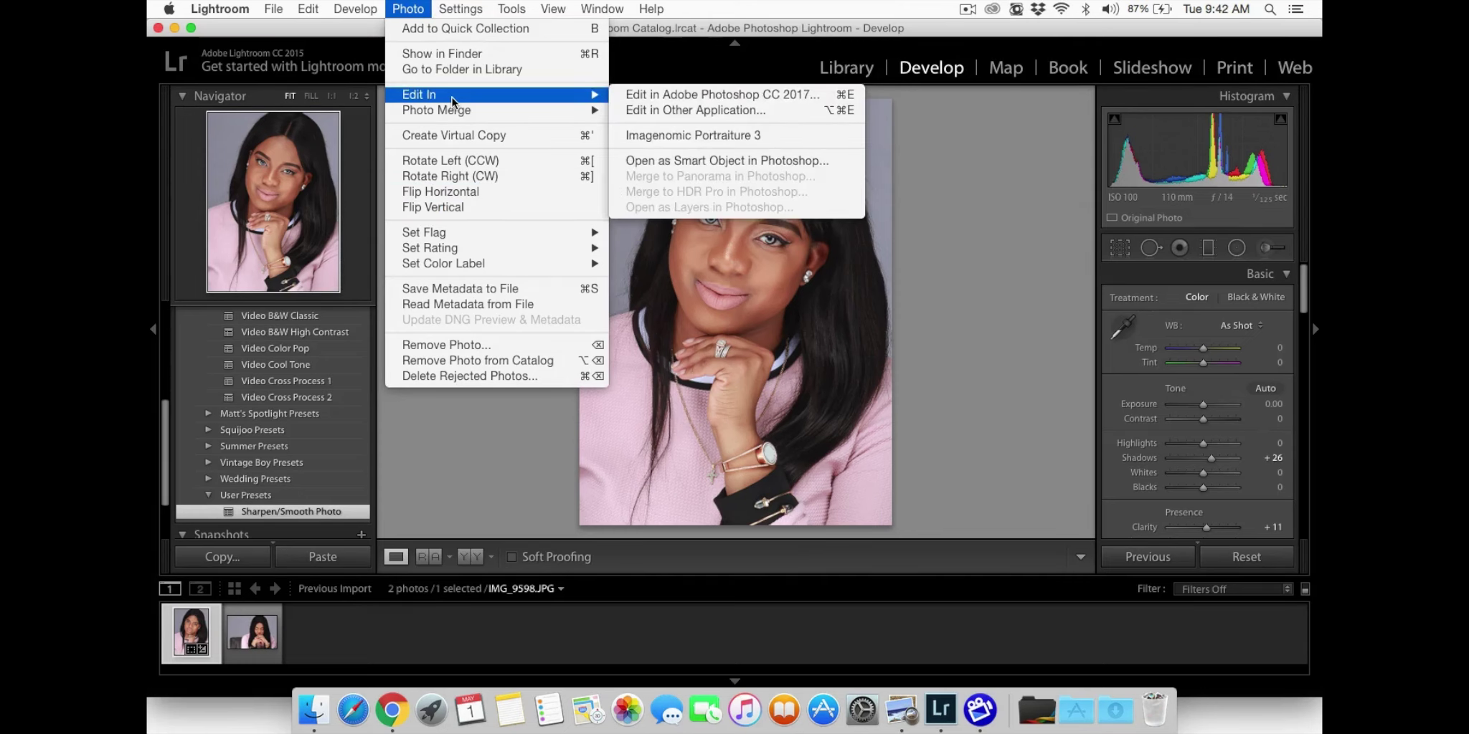
pyautogui.click(684, 94)
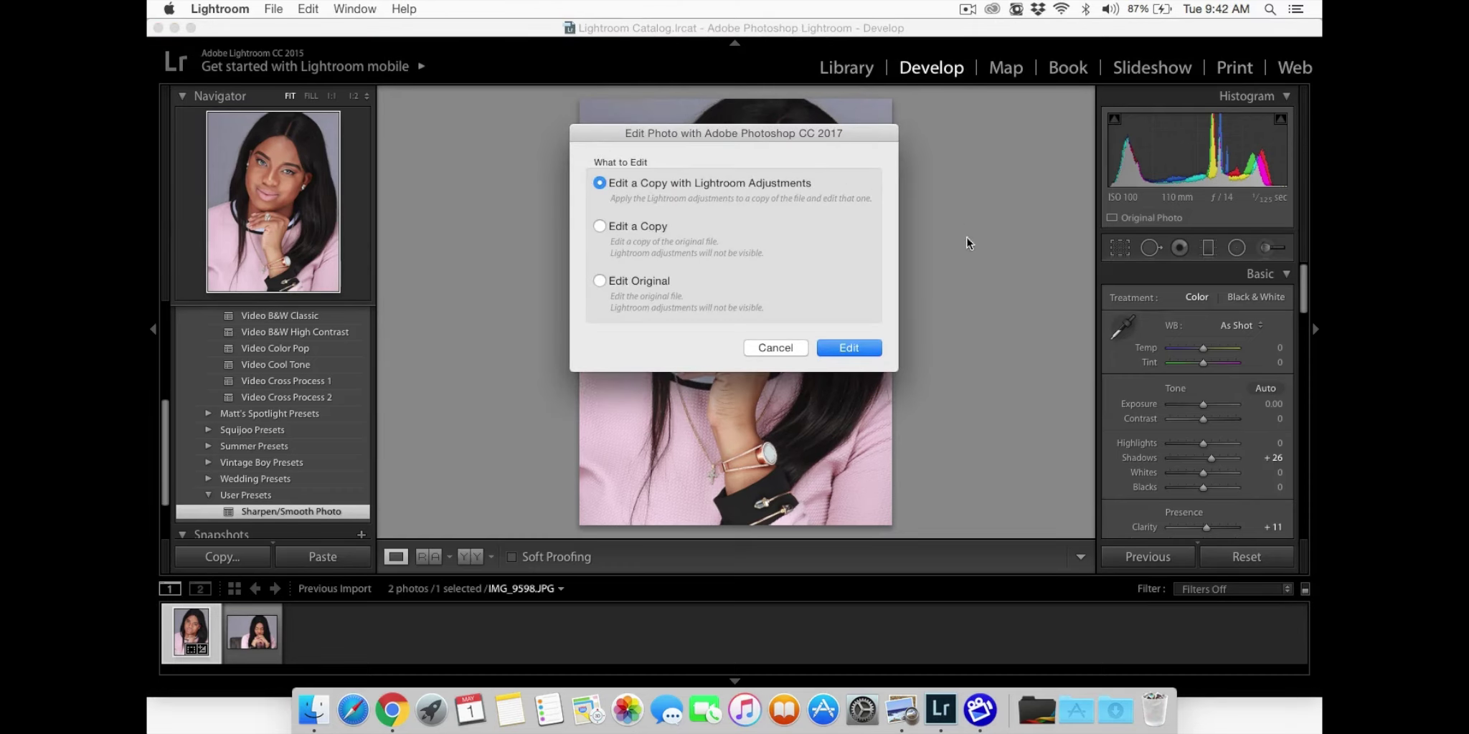
pyautogui.click(856, 348)
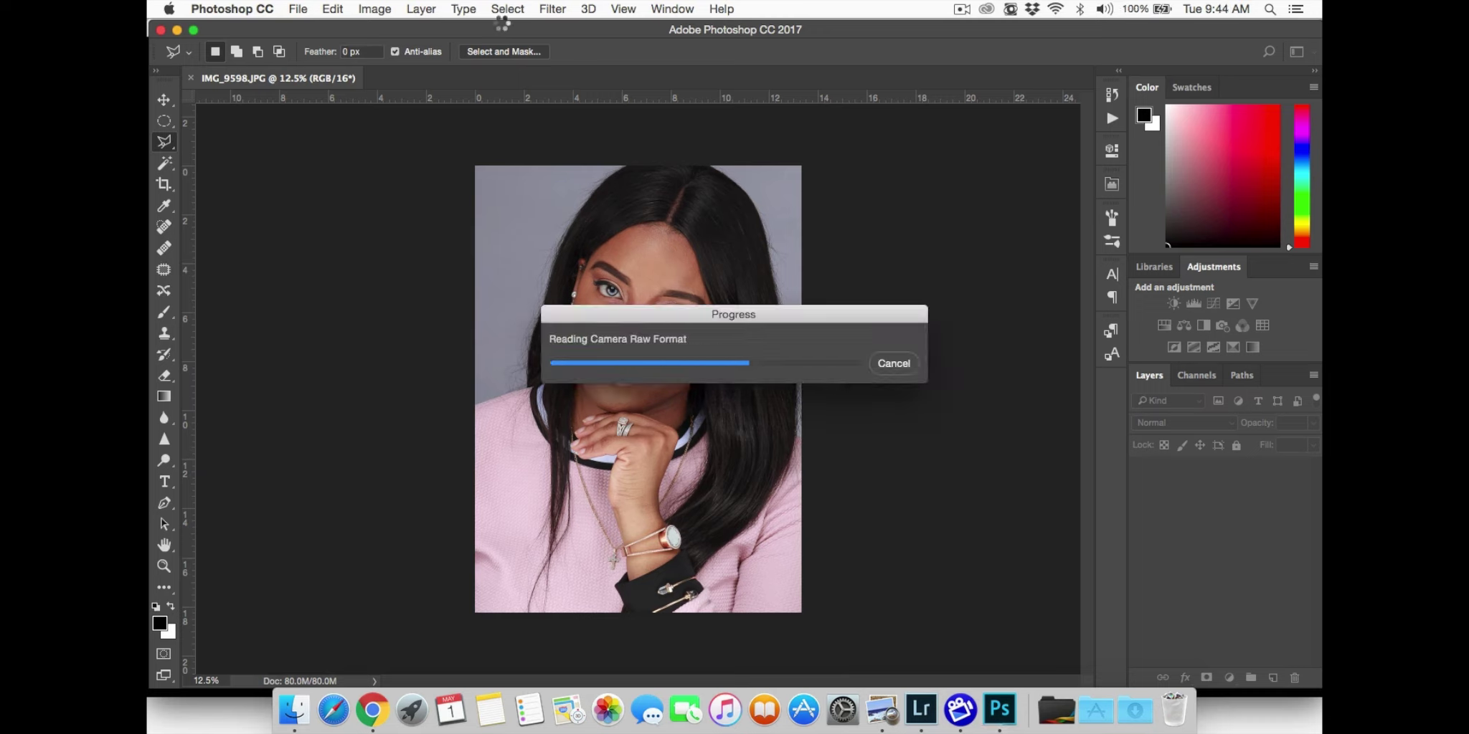
pyautogui.click(818, 435)
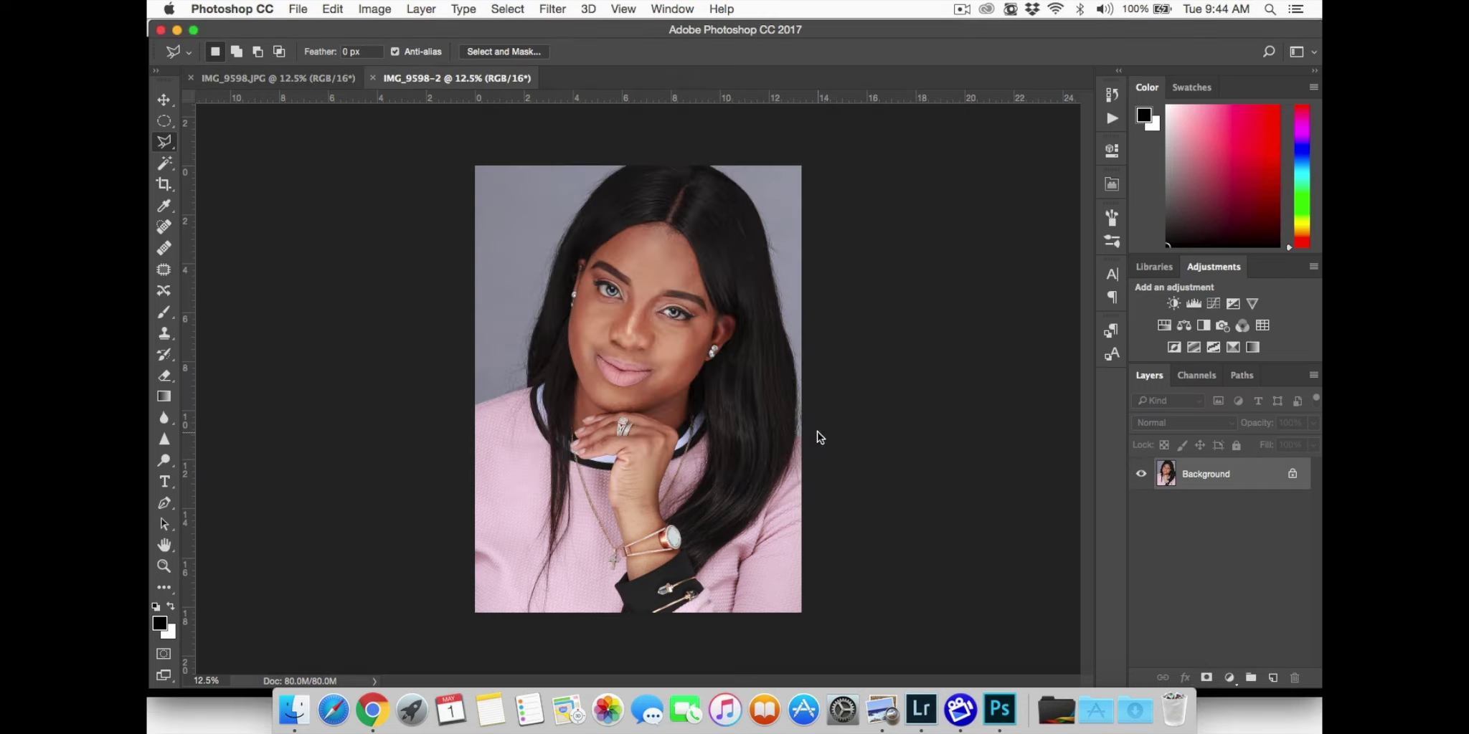
# - Run the Stray Hair action on the IMG_9598-2 document to add its hair retouching layers, and collapse the actions list
pyautogui.click(677, 11)
pyautogui.click(680, 13)
pyautogui.click(681, 14)
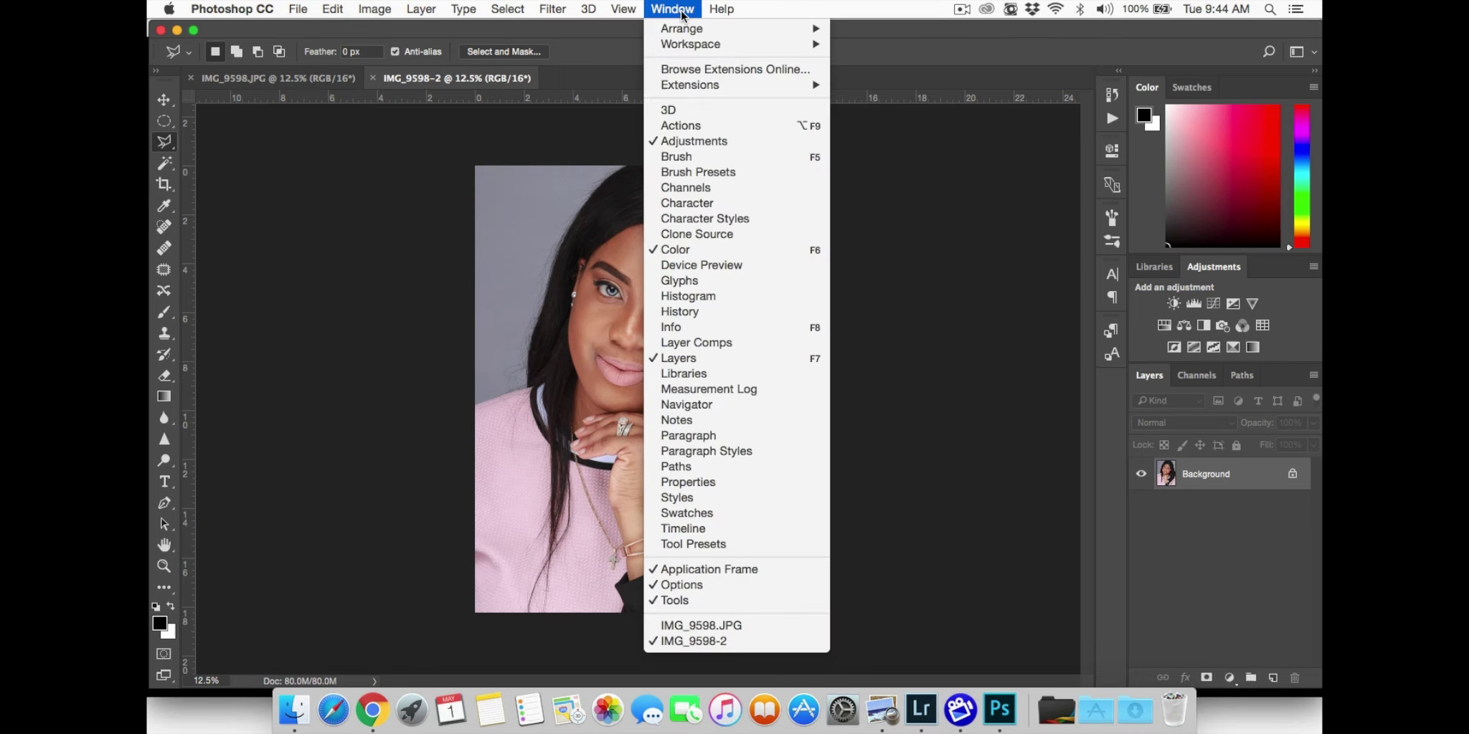
pyautogui.click(681, 126)
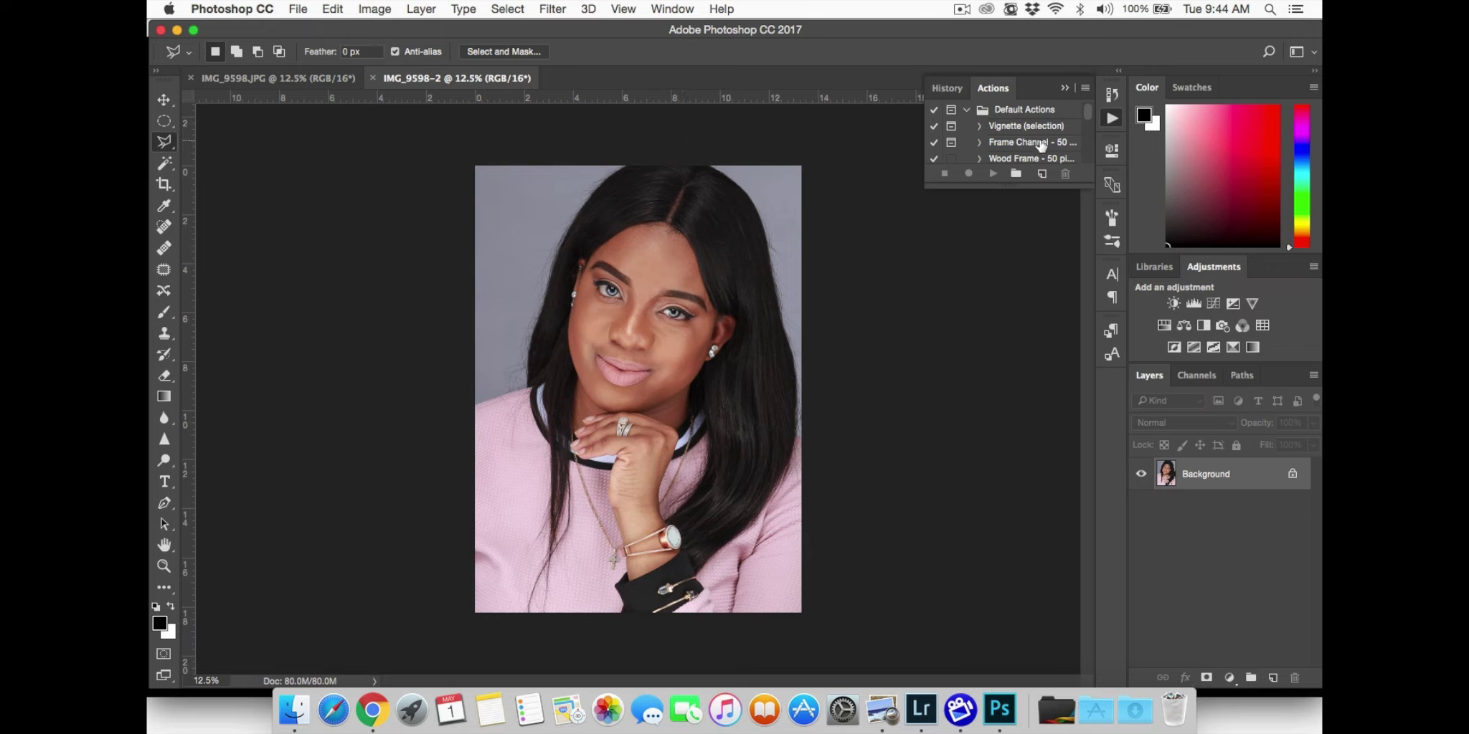
pyautogui.scroll(-1, 1041, 143)
pyautogui.scroll(-1, 1041, 144)
pyautogui.scroll(-2, 1042, 143)
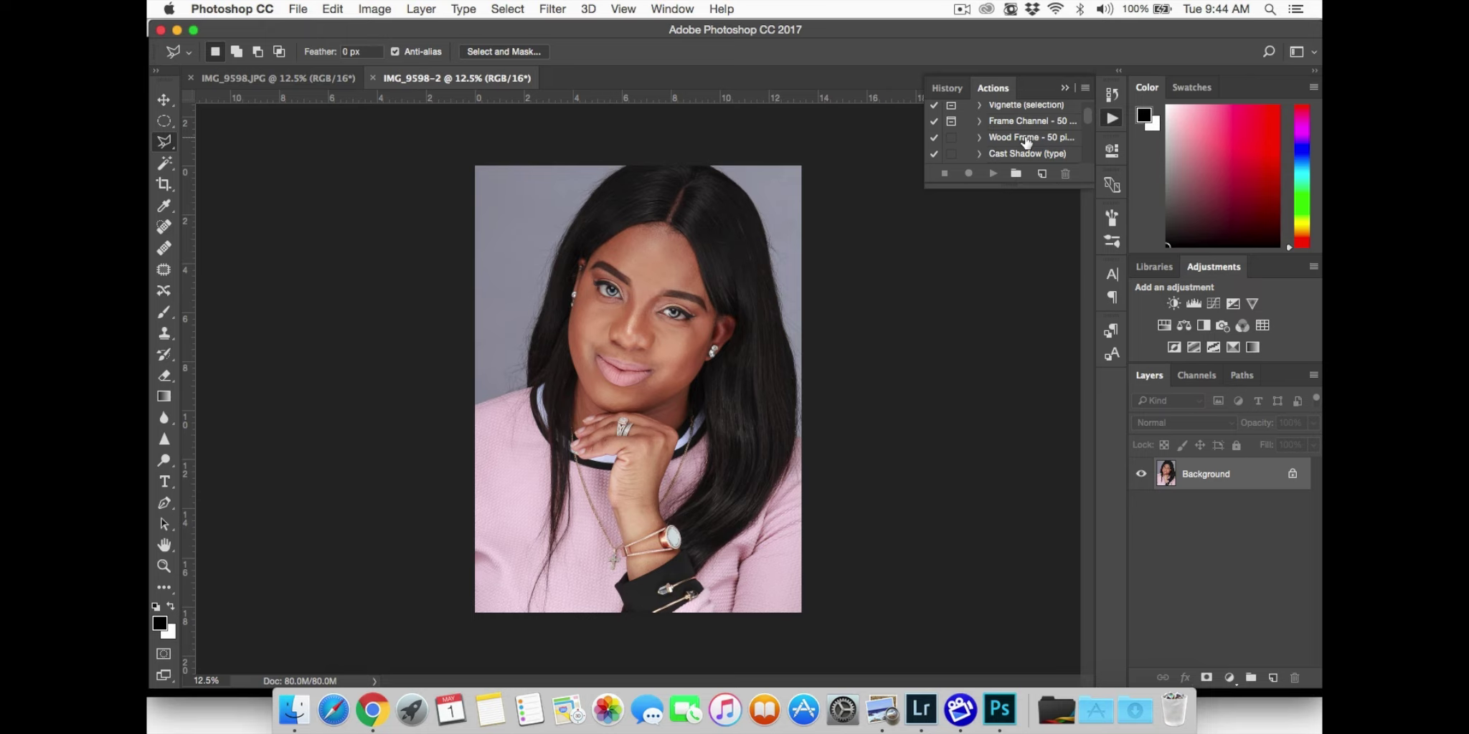
pyautogui.scroll(-5, 1027, 141)
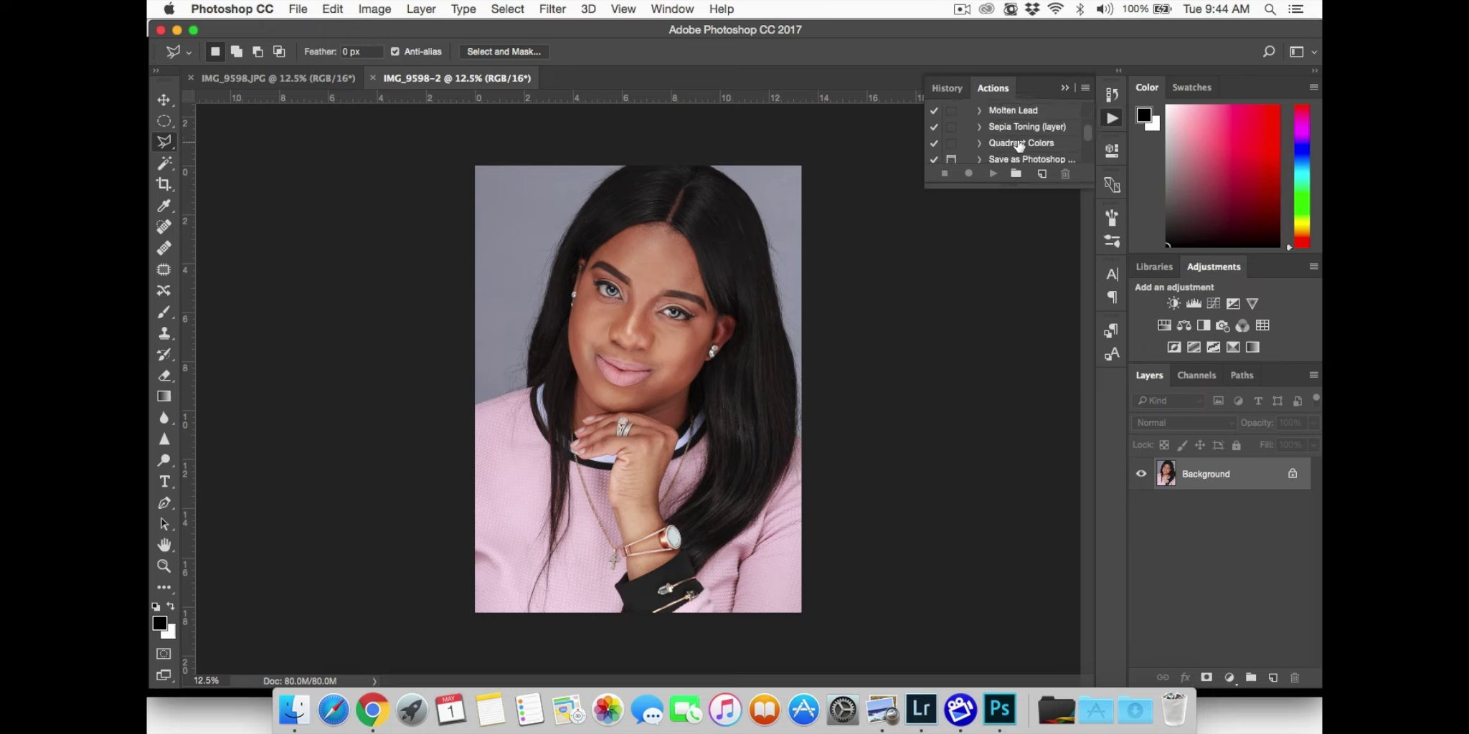
pyautogui.scroll(-4, 1018, 145)
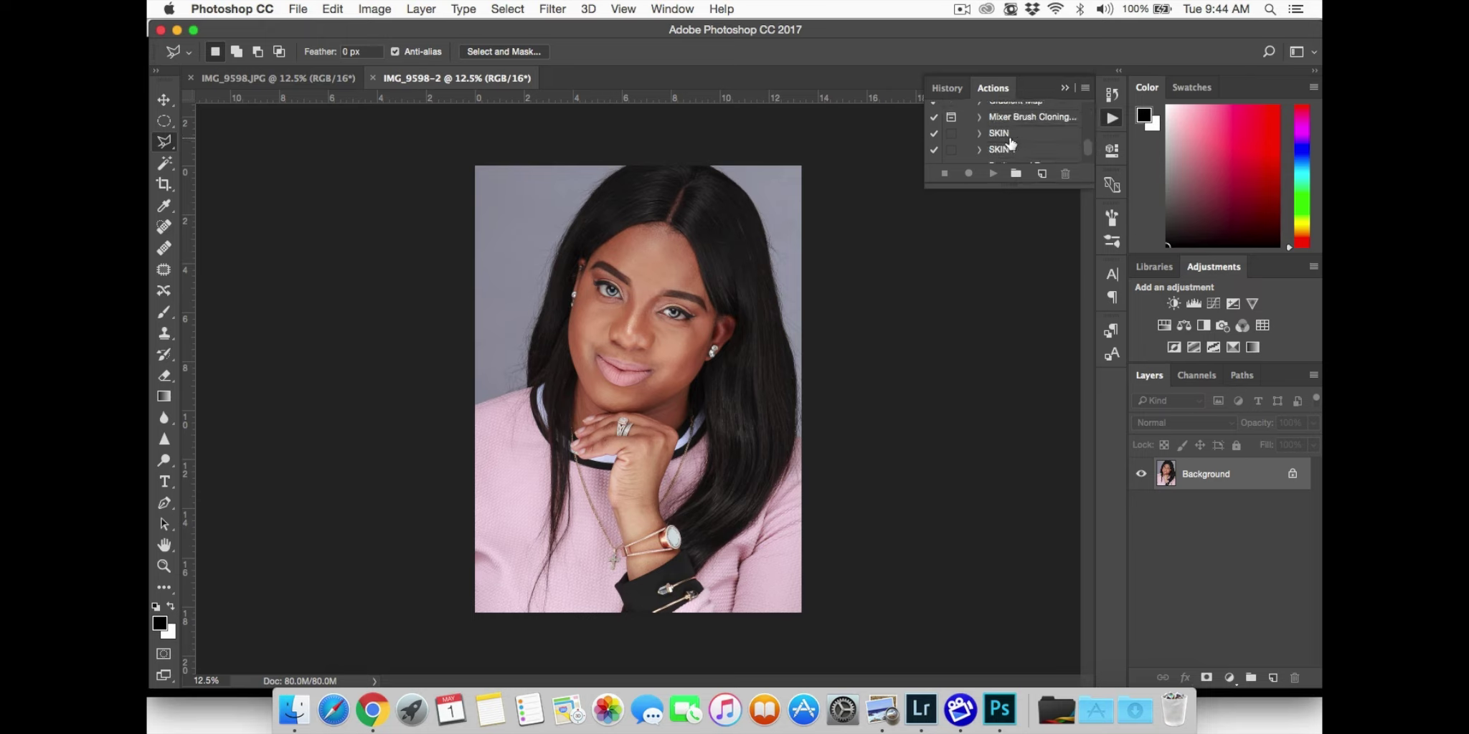
pyautogui.scroll(-2, 1011, 143)
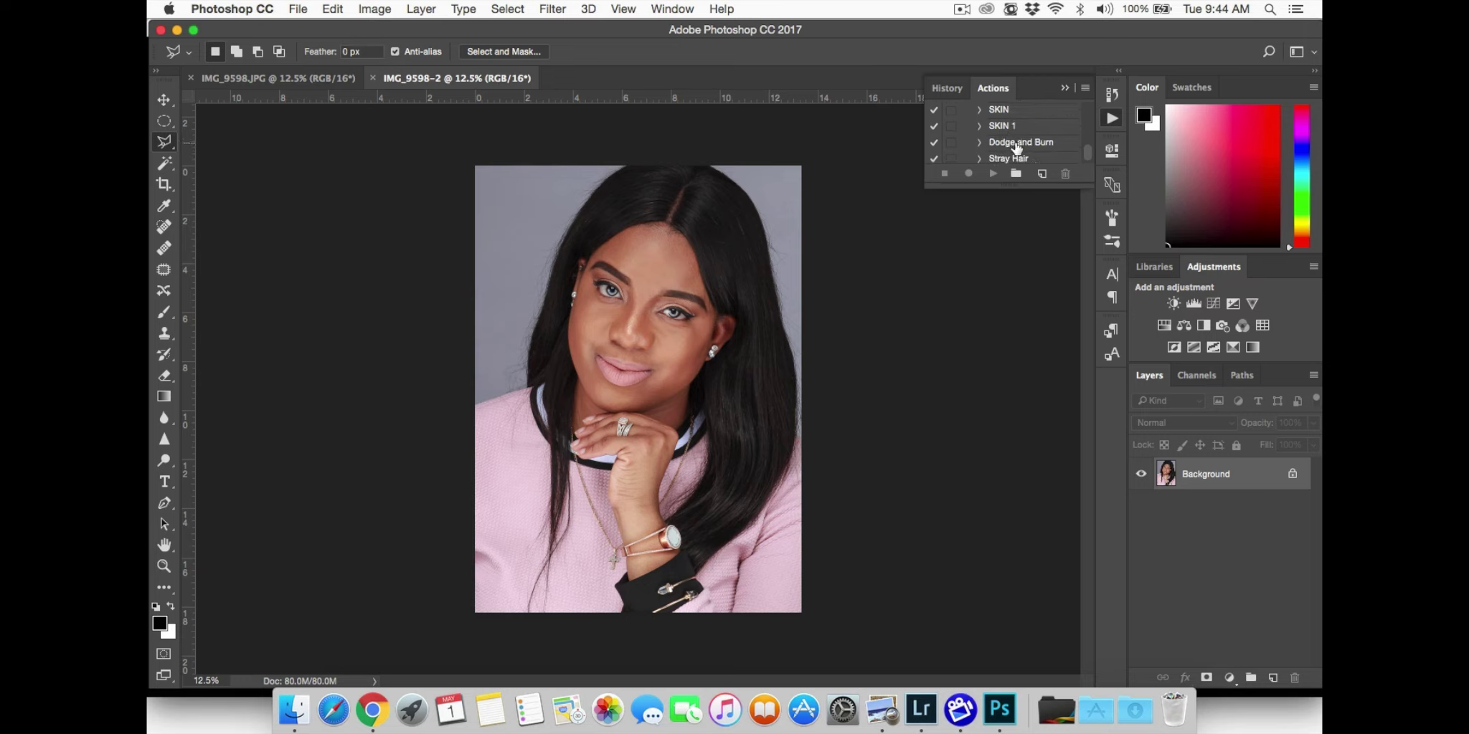
pyautogui.scroll(-1, 1026, 143)
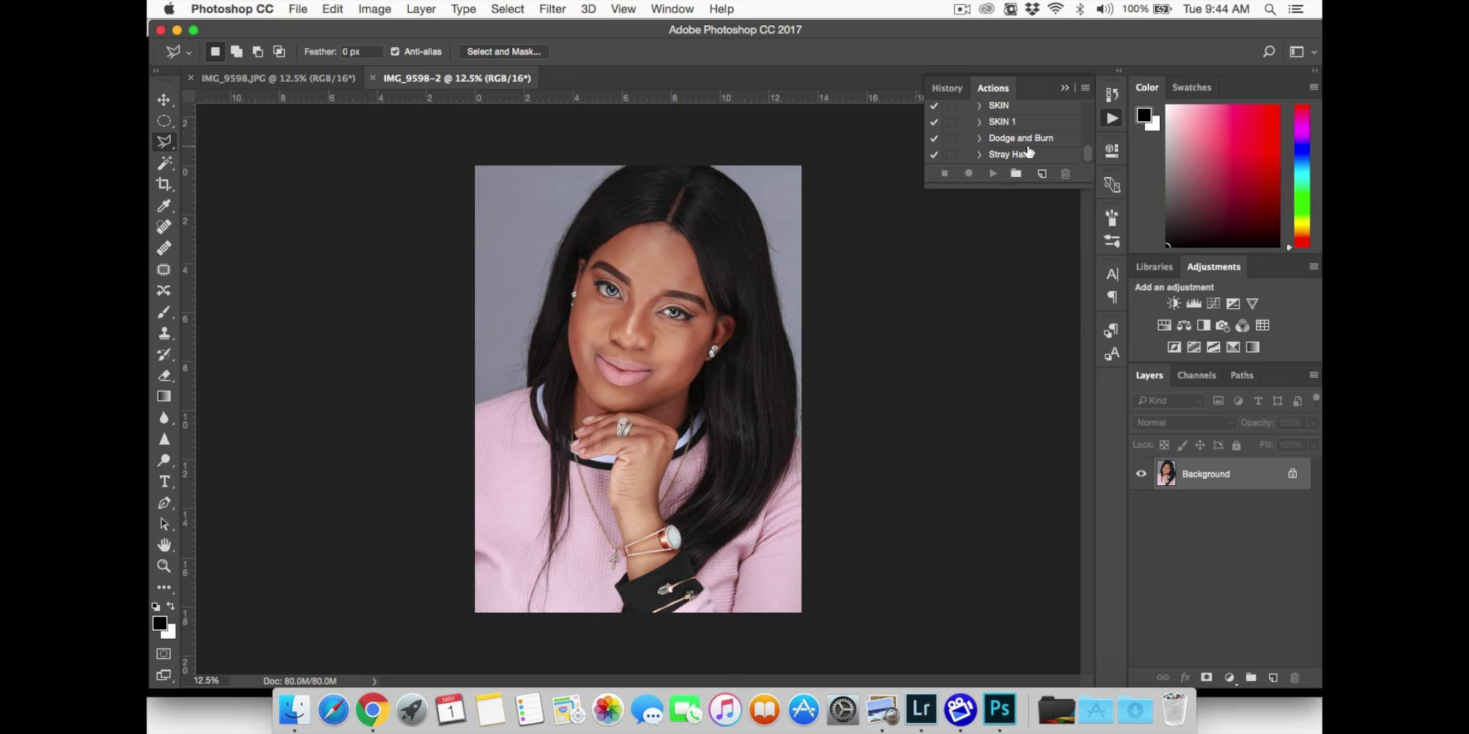
pyautogui.click(1004, 156)
pyautogui.click(993, 174)
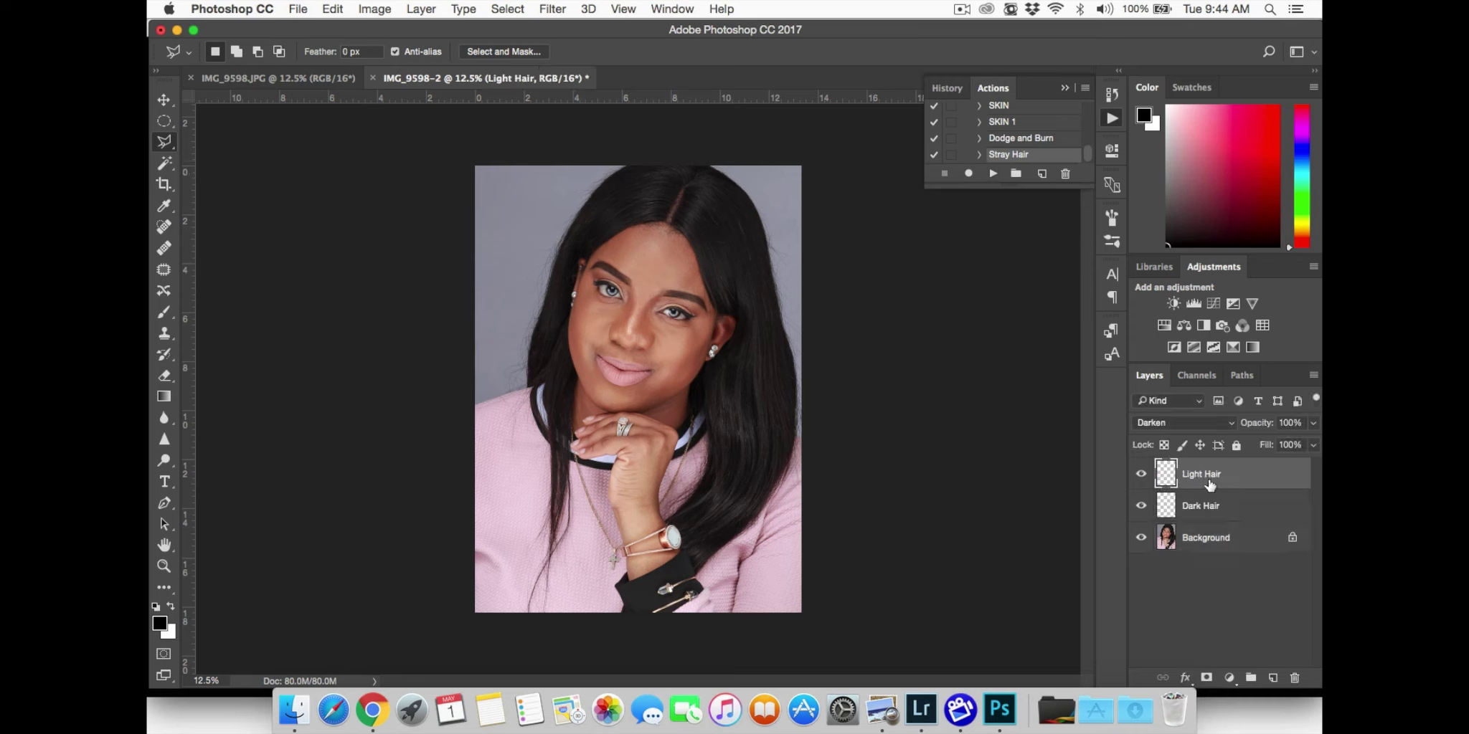
pyautogui.click(1065, 88)
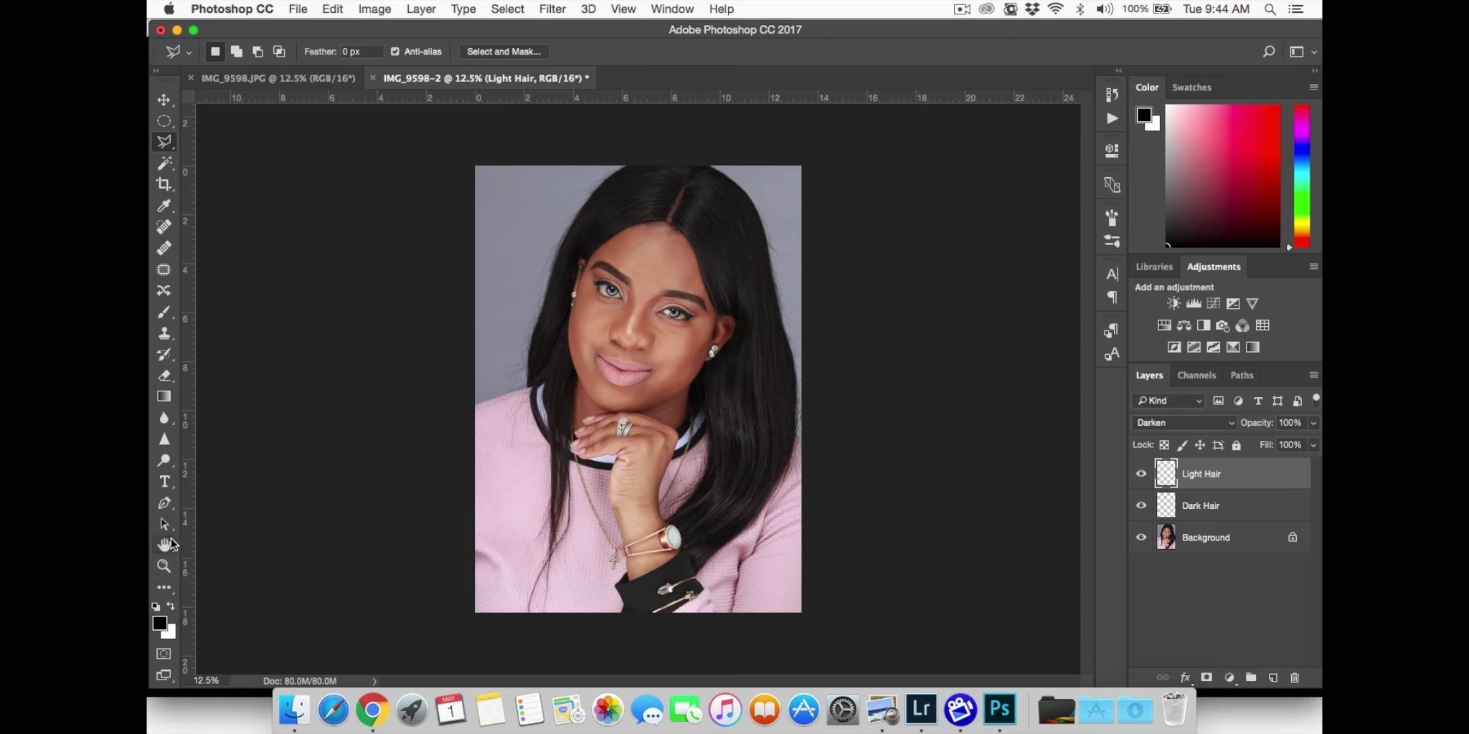
# - On the Dark Hair layer, use the Clone Stamp to remove stray hairs along the lower outer edge of the hair on the image's left side
pyautogui.click(164, 566)
pyautogui.click(698, 249)
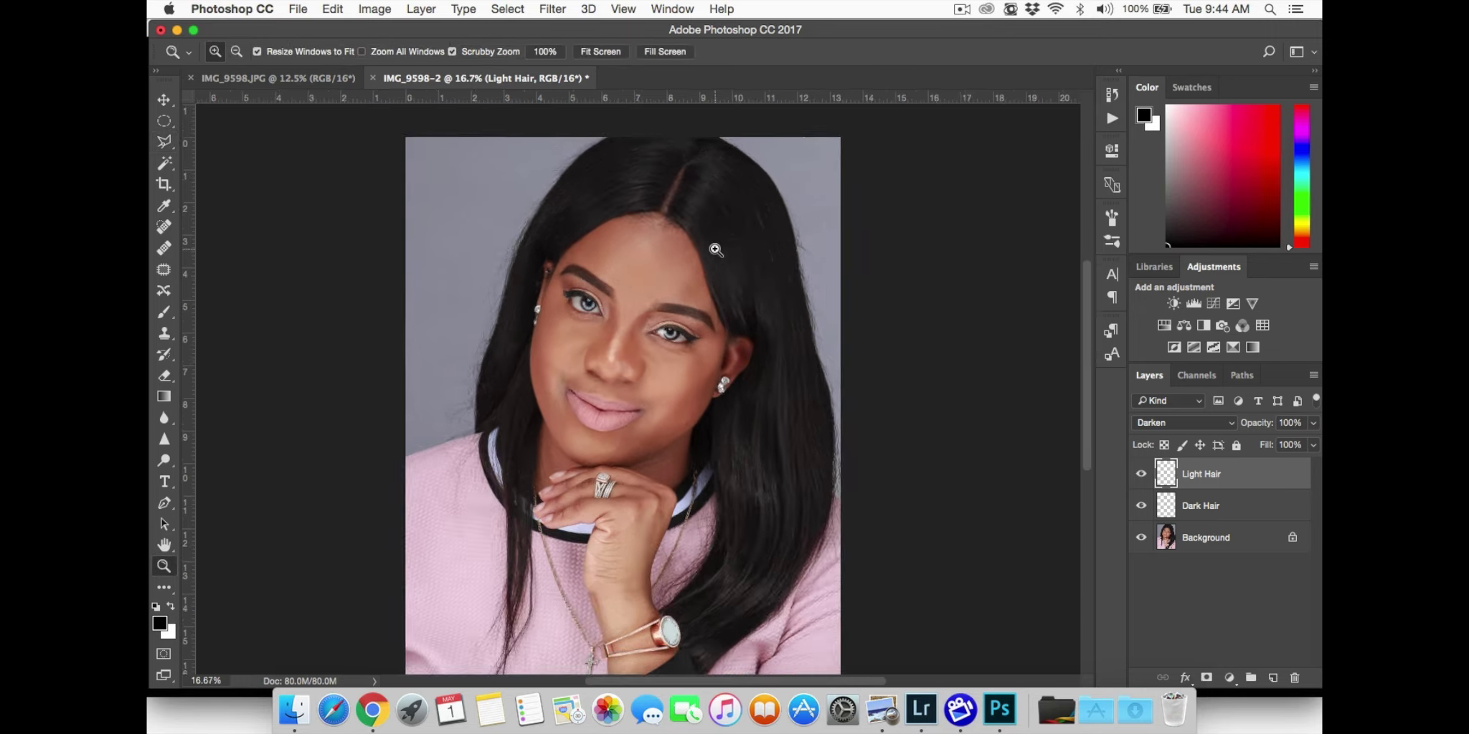
pyautogui.click(1216, 508)
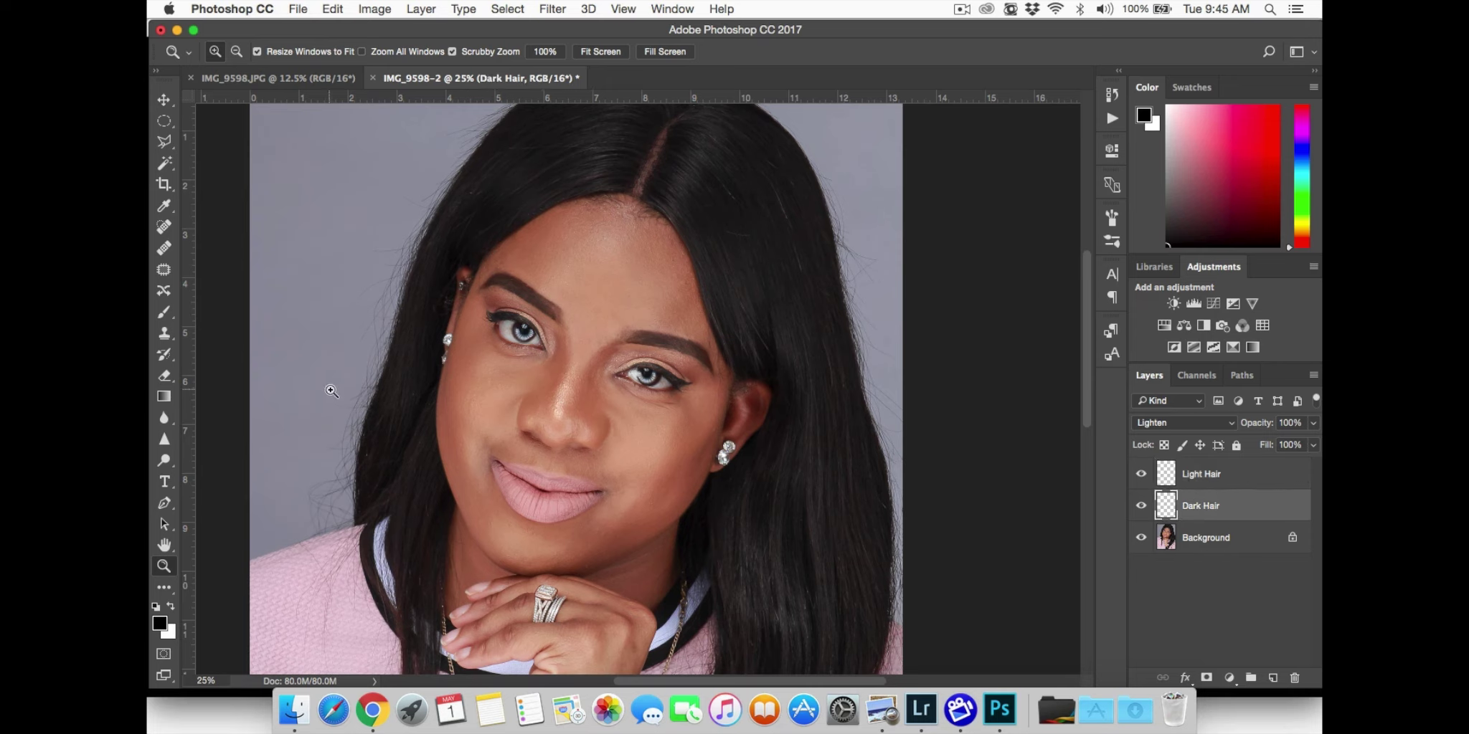
pyautogui.click(165, 332)
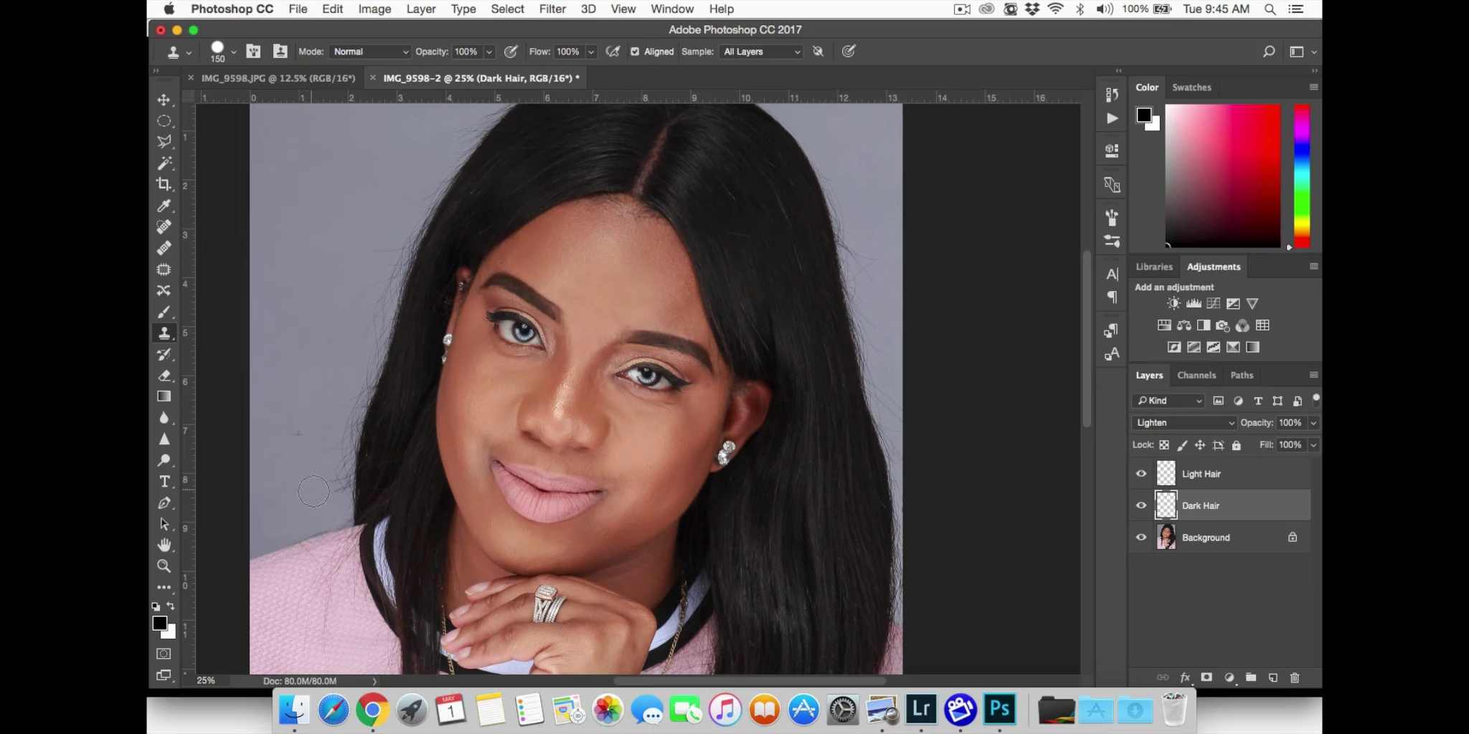
pyautogui.moveTo(333, 436)
pyautogui.mouseDown()
pyautogui.moveTo(357, 421)
pyautogui.moveTo(365, 368)
pyautogui.mouseUp()
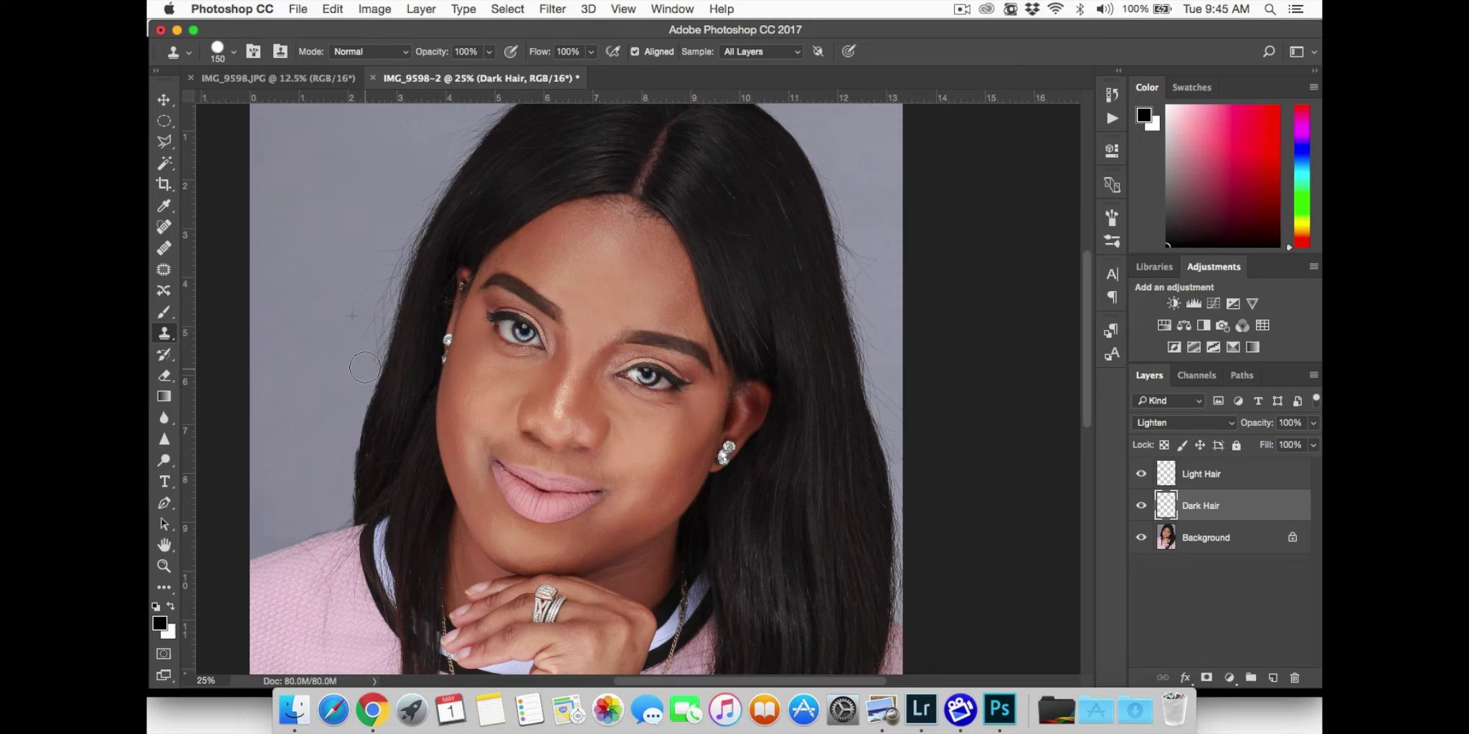
pyautogui.moveTo(337, 472)
pyautogui.mouseDown()
pyautogui.moveTo(307, 495)
pyautogui.moveTo(342, 446)
pyautogui.moveTo(337, 504)
pyautogui.mouseUp()
# - Clone background over the stray hairs from the image's left hair edge up toward the crown, and reduce the brush to 60 for the shoulder area
pyautogui.moveTo(377, 314)
pyautogui.mouseDown()
pyautogui.moveTo(432, 180)
pyautogui.moveTo(438, 263)
pyautogui.moveTo(443, 230)
pyautogui.moveTo(477, 204)
pyautogui.mouseUp()
pyautogui.keyDown('alt'); pyautogui.click(403, 230); pyautogui.keyUp('alt')
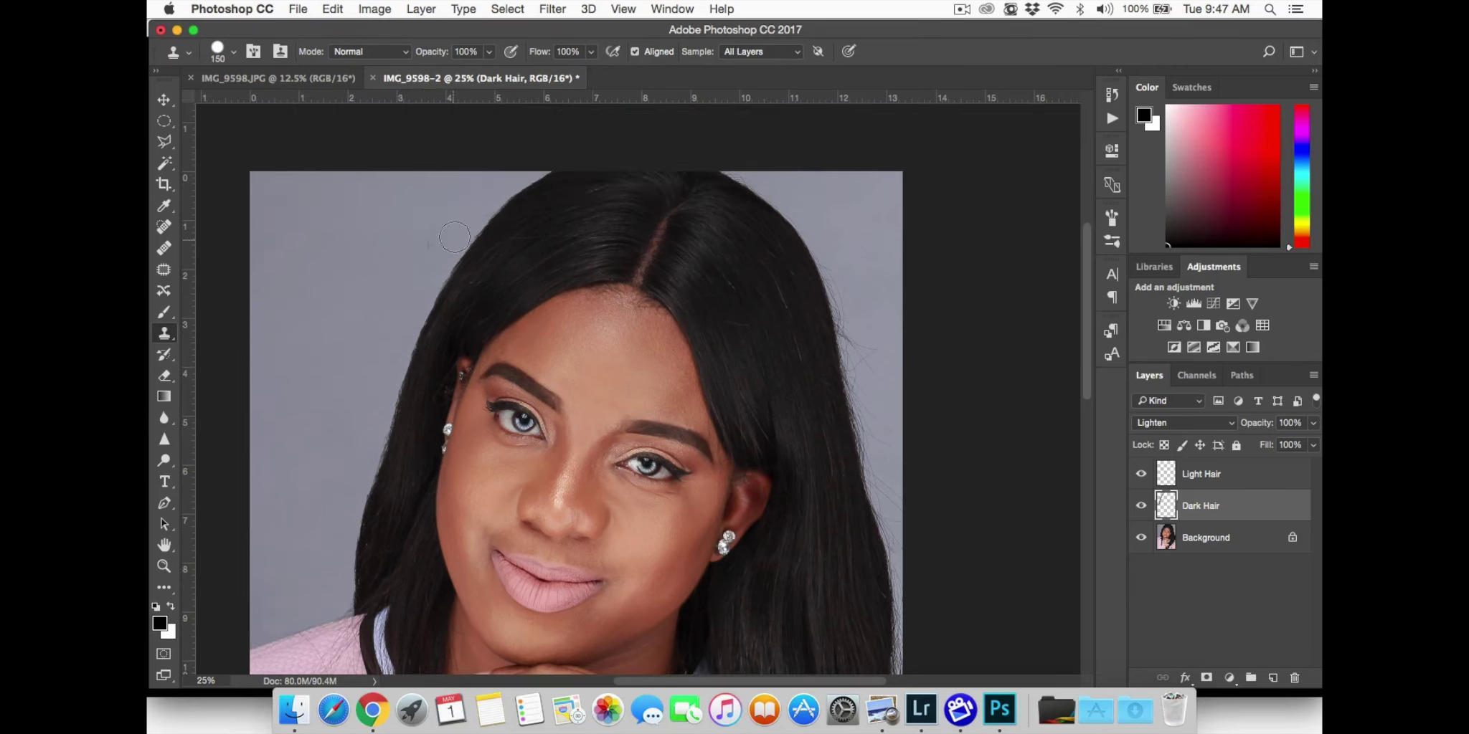
pyautogui.moveTo(398, 416); pyautogui.dragTo(388, 365)
pyautogui.scroll(-3, 532, 511)
pyautogui.press('[')
pyautogui.press('[')
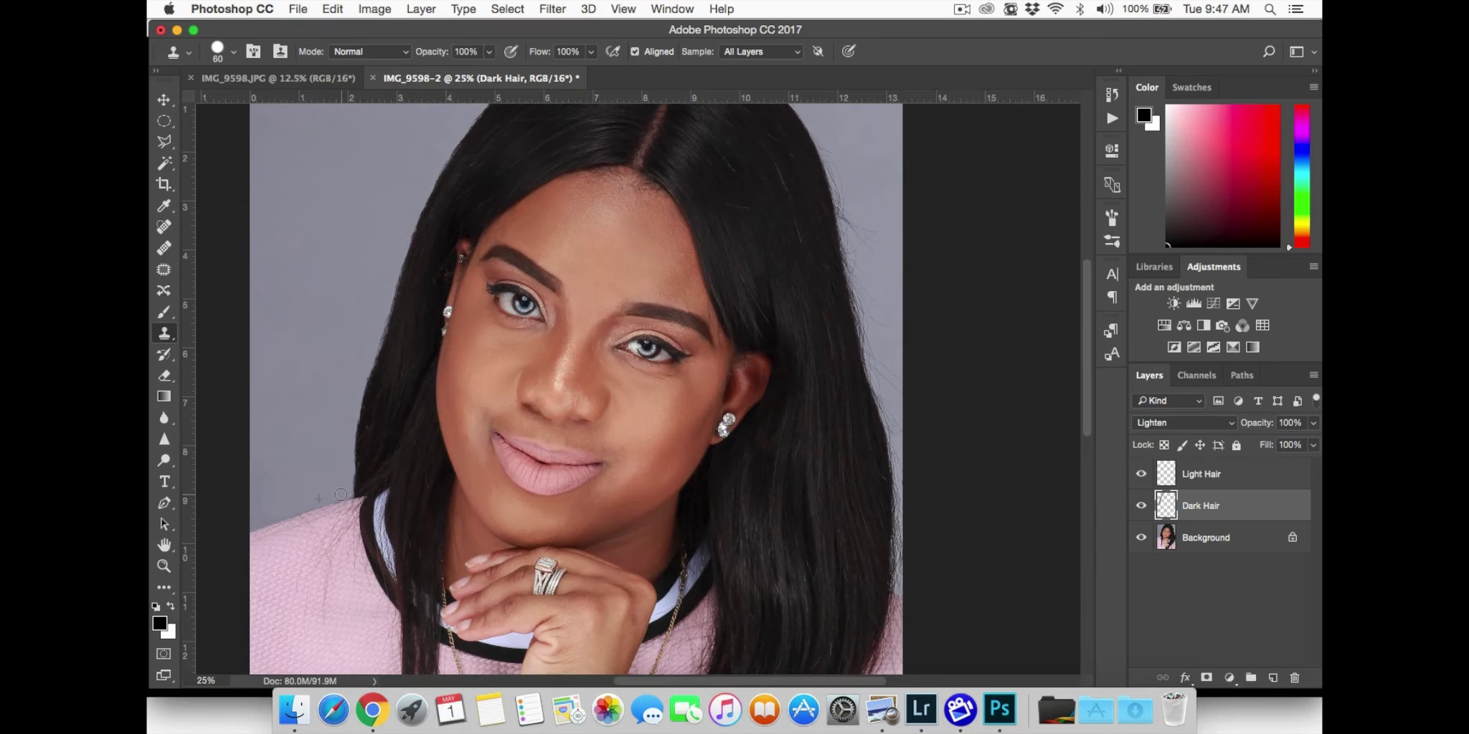
# - Clone out the stray hairs along the hair edge on the image's right side, reducing the brush from 125 to 45 for the narrow lower strip
pyautogui.scroll(2, 875, 209)
pyautogui.hscroll(2, 875, 210)
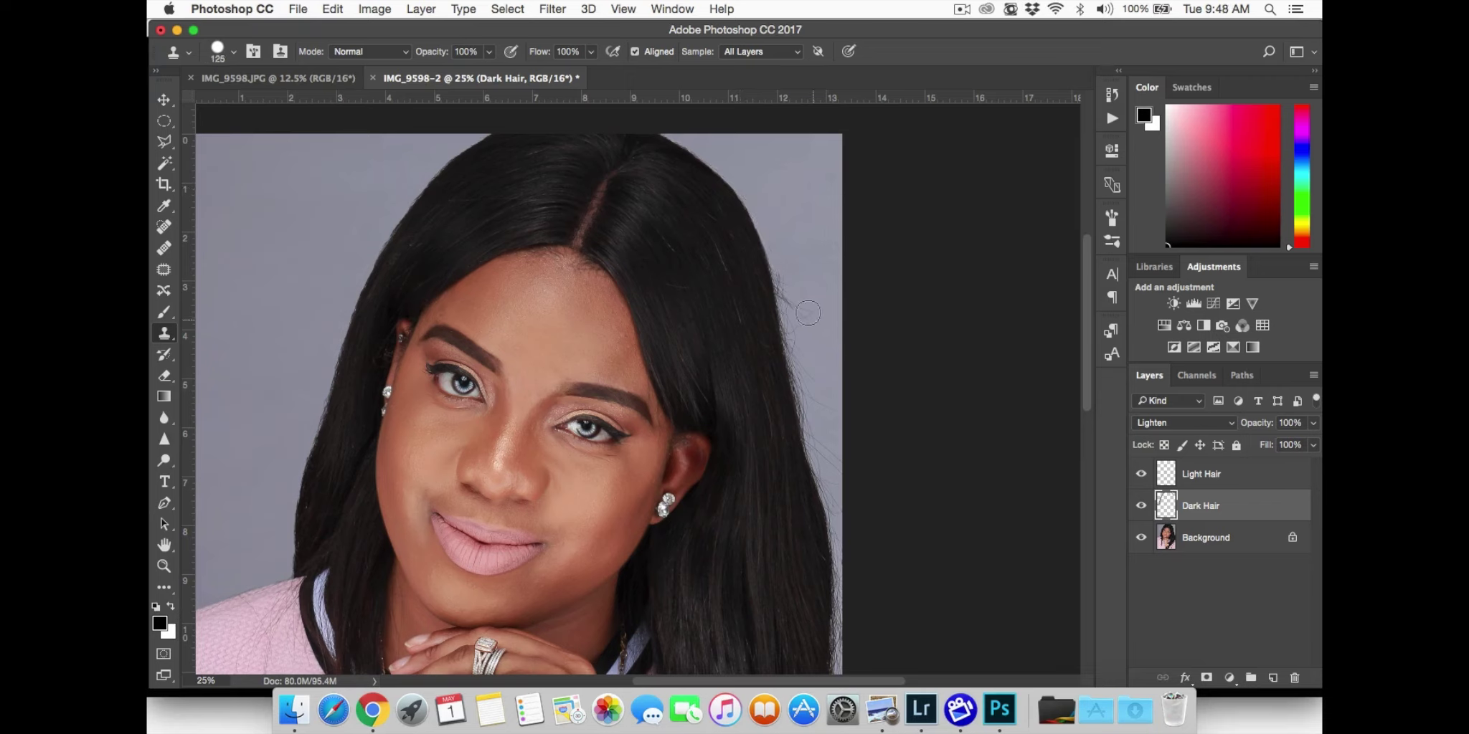
pyautogui.moveTo(796, 337)
pyautogui.mouseDown()
pyautogui.moveTo(822, 297)
pyautogui.moveTo(814, 421)
pyautogui.moveTo(808, 303)
pyautogui.mouseUp()
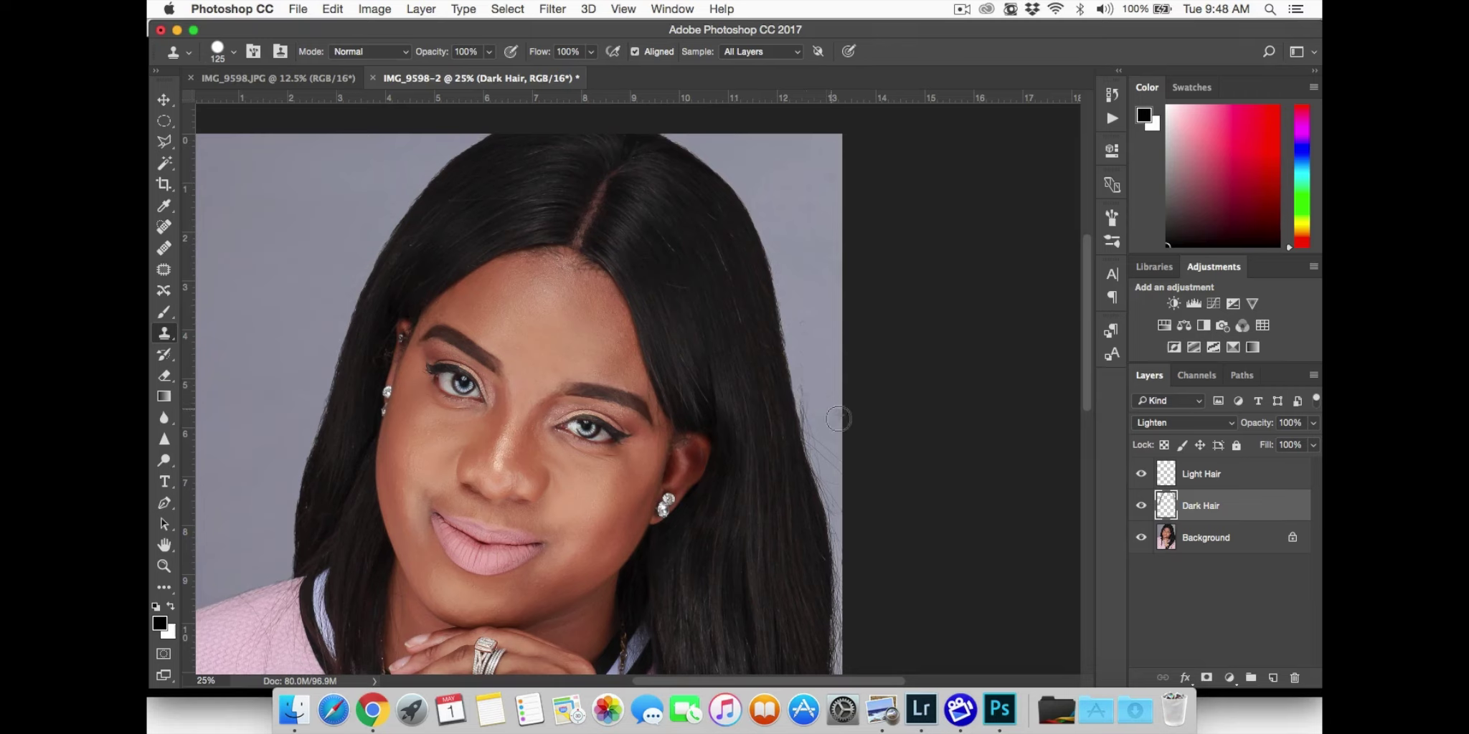
pyautogui.moveTo(814, 422)
pyautogui.mouseDown()
pyautogui.moveTo(848, 455)
pyautogui.moveTo(806, 380)
pyautogui.moveTo(817, 442)
pyautogui.mouseUp()
pyautogui.moveTo(842, 538); pyautogui.dragTo(827, 449)
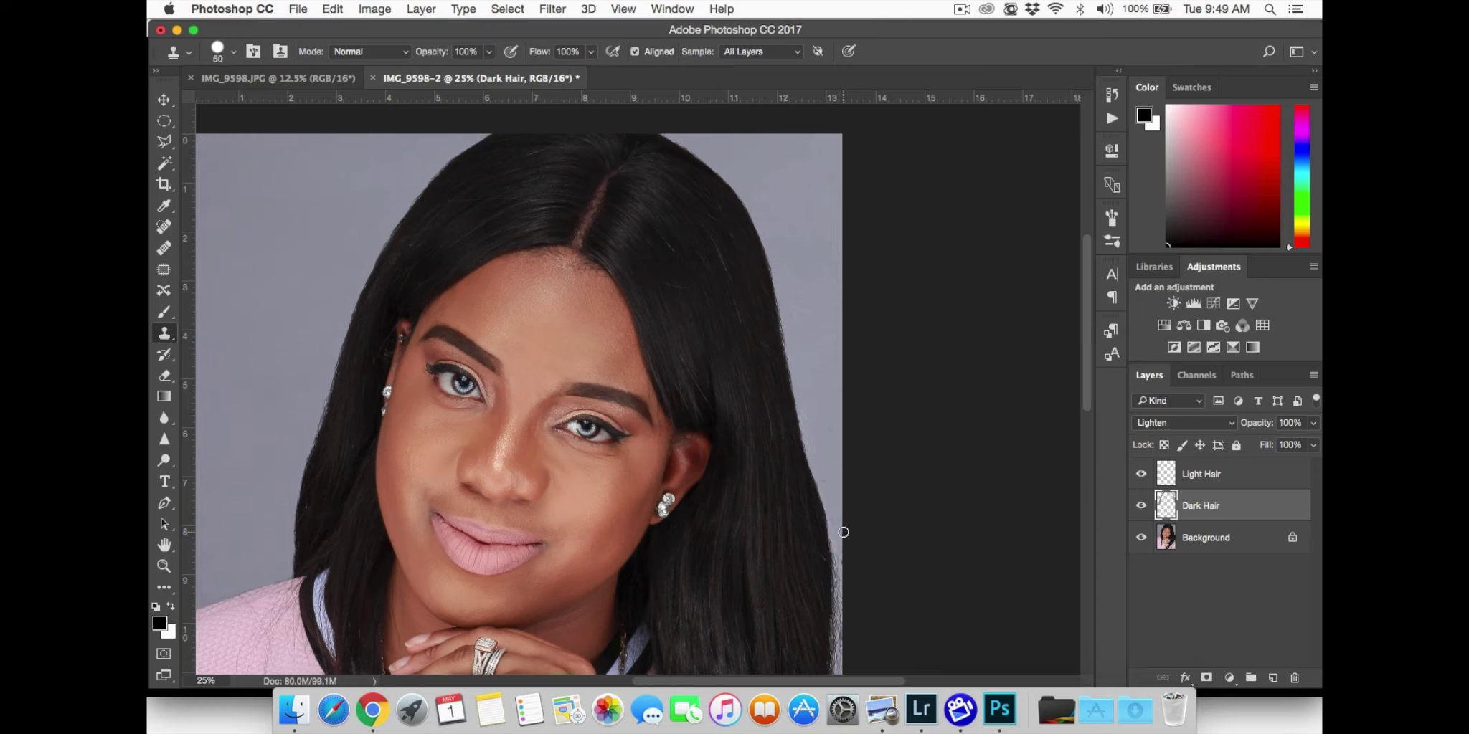
pyautogui.moveTo(836, 556); pyautogui.dragTo(837, 603)
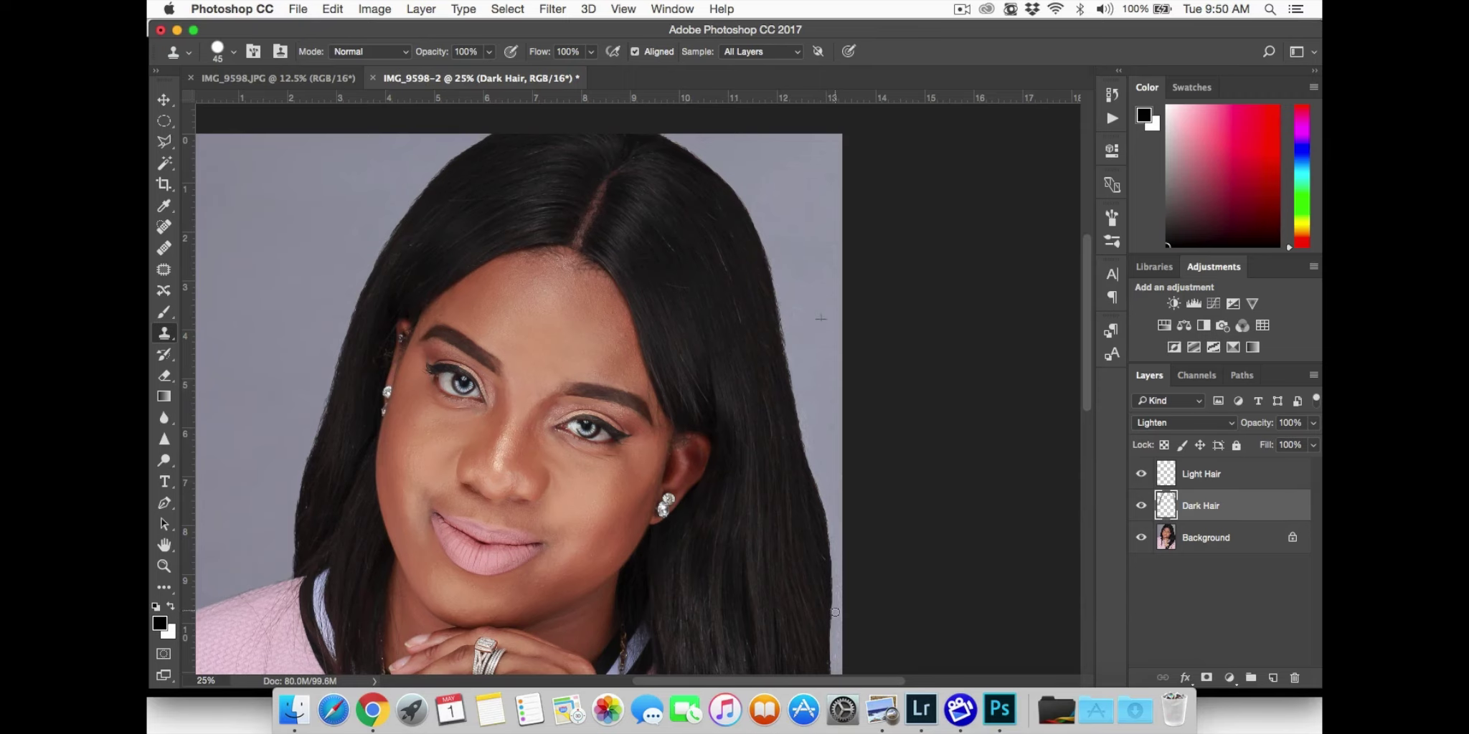
# - Clone out the remaining stray hairs along the upper hair edge on the image's left side with the Dark Hair layer active
pyautogui.moveTo(1089, 374); pyautogui.dragTo(1094, 365)
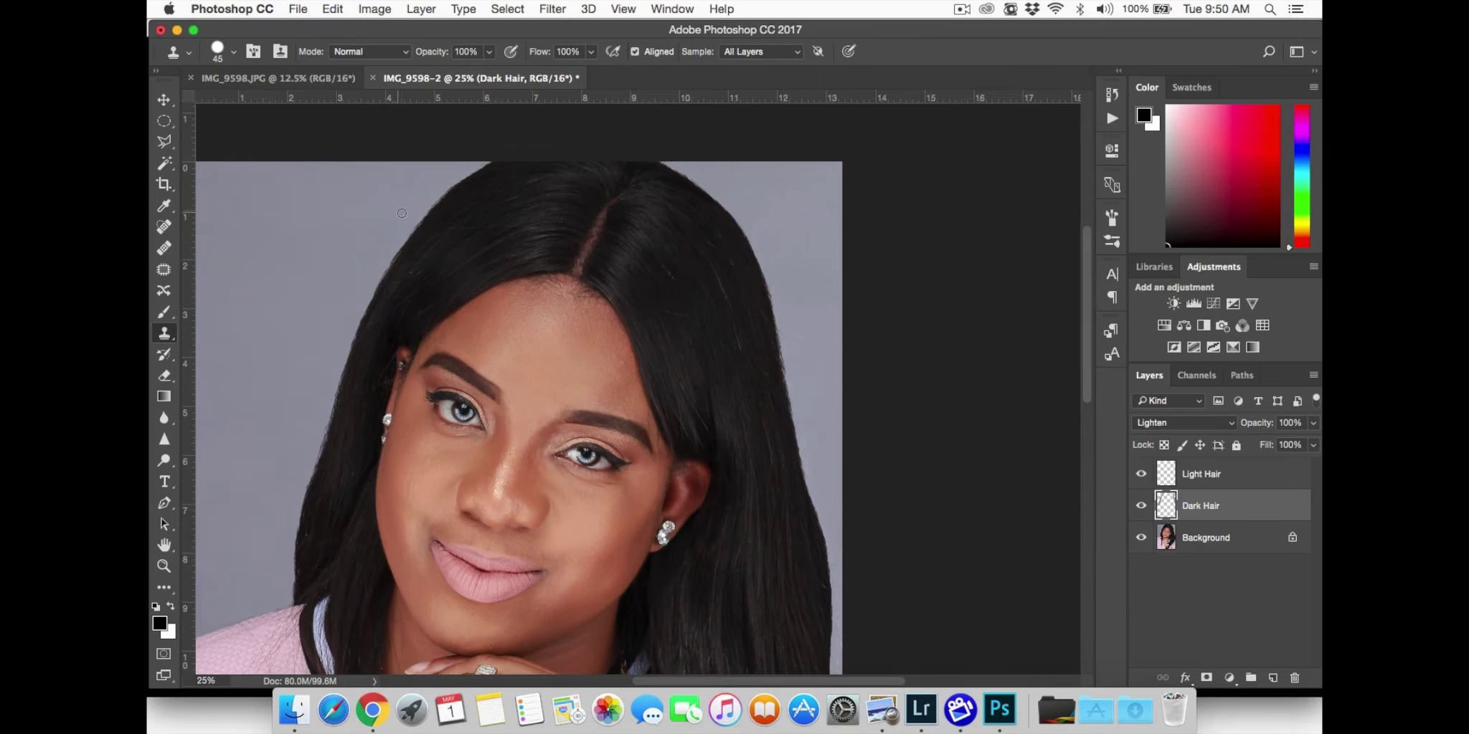
pyautogui.click(427, 207)
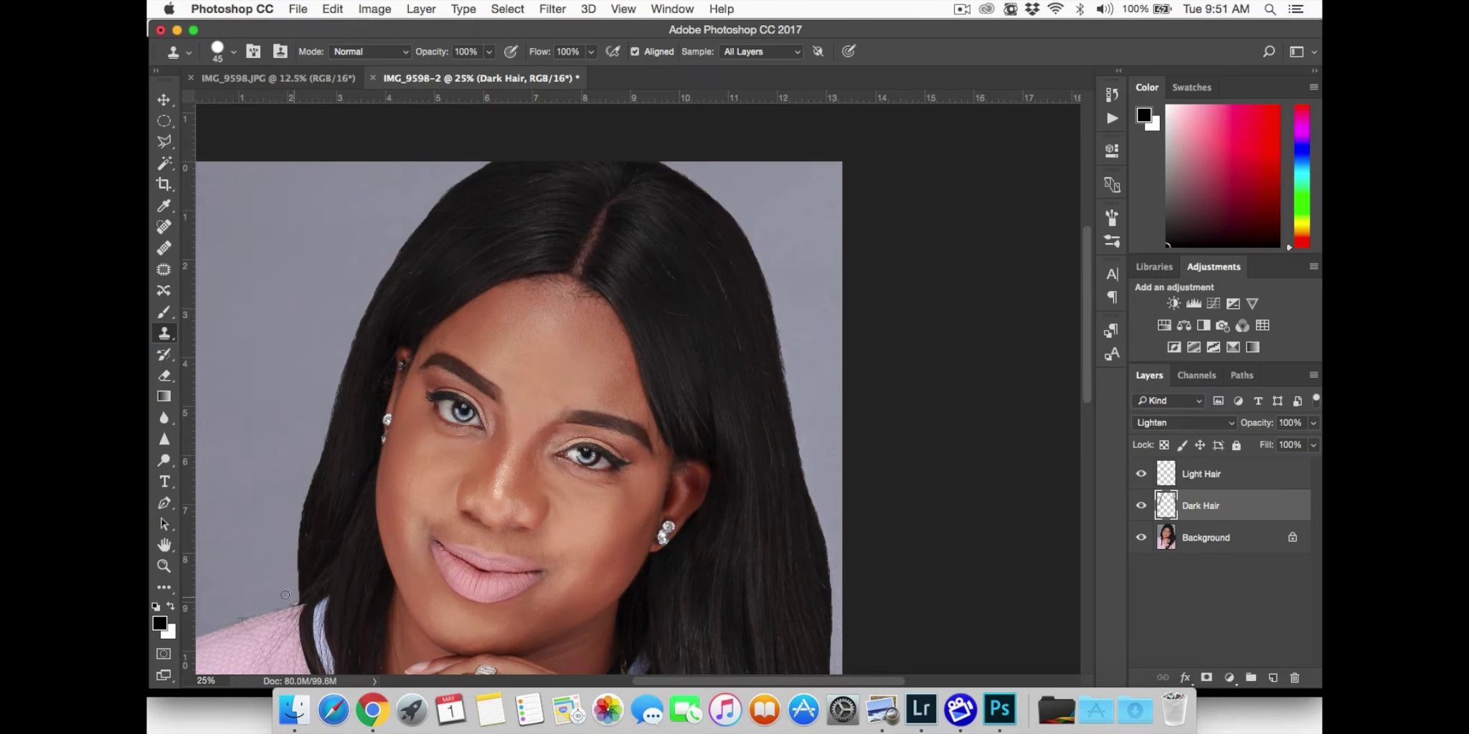
pyautogui.press('z')
pyautogui.press('super+minus')
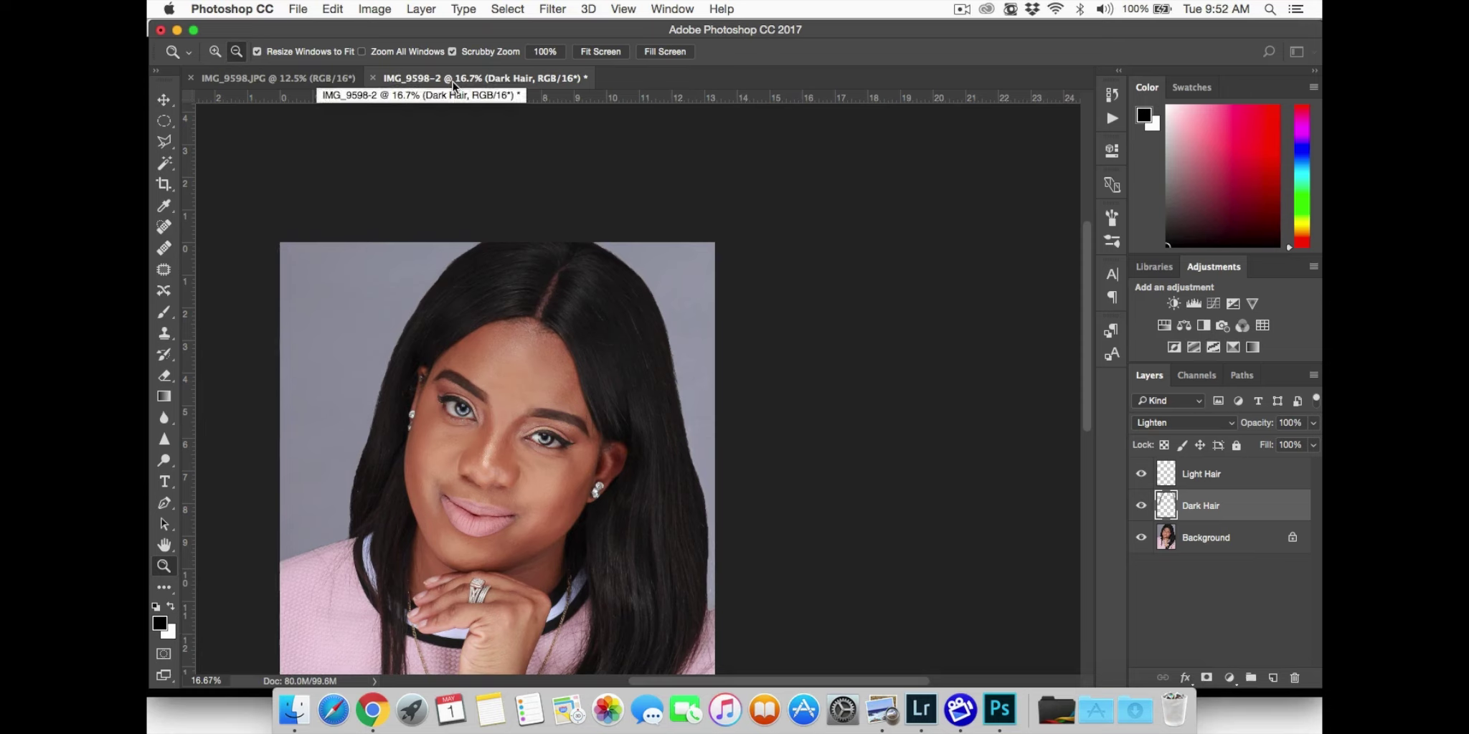
# - Export the retouched portrait as a JPG at 100% quality into the untitled folder, replacing the existing IMG_9598.jpg
pyautogui.click(297, 10)
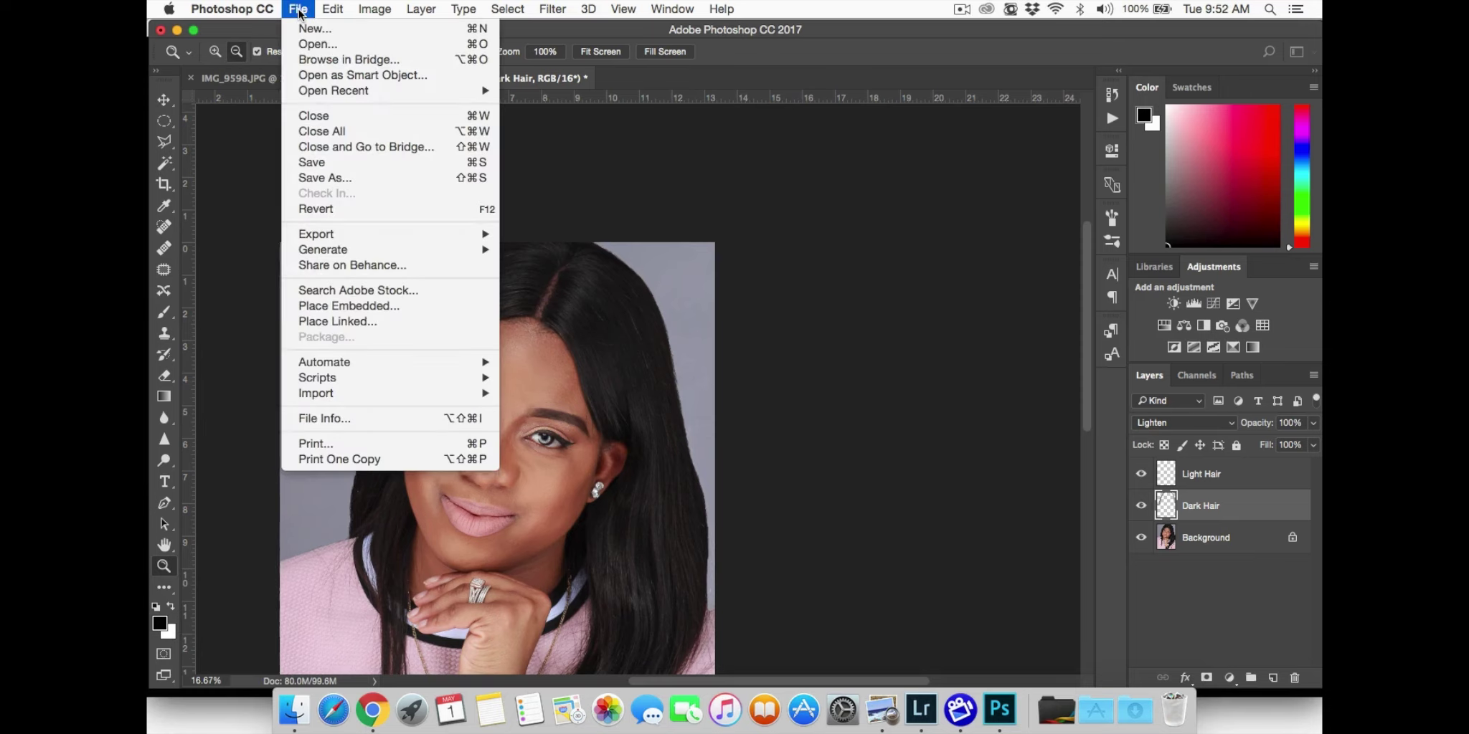
pyautogui.moveTo(401, 233)
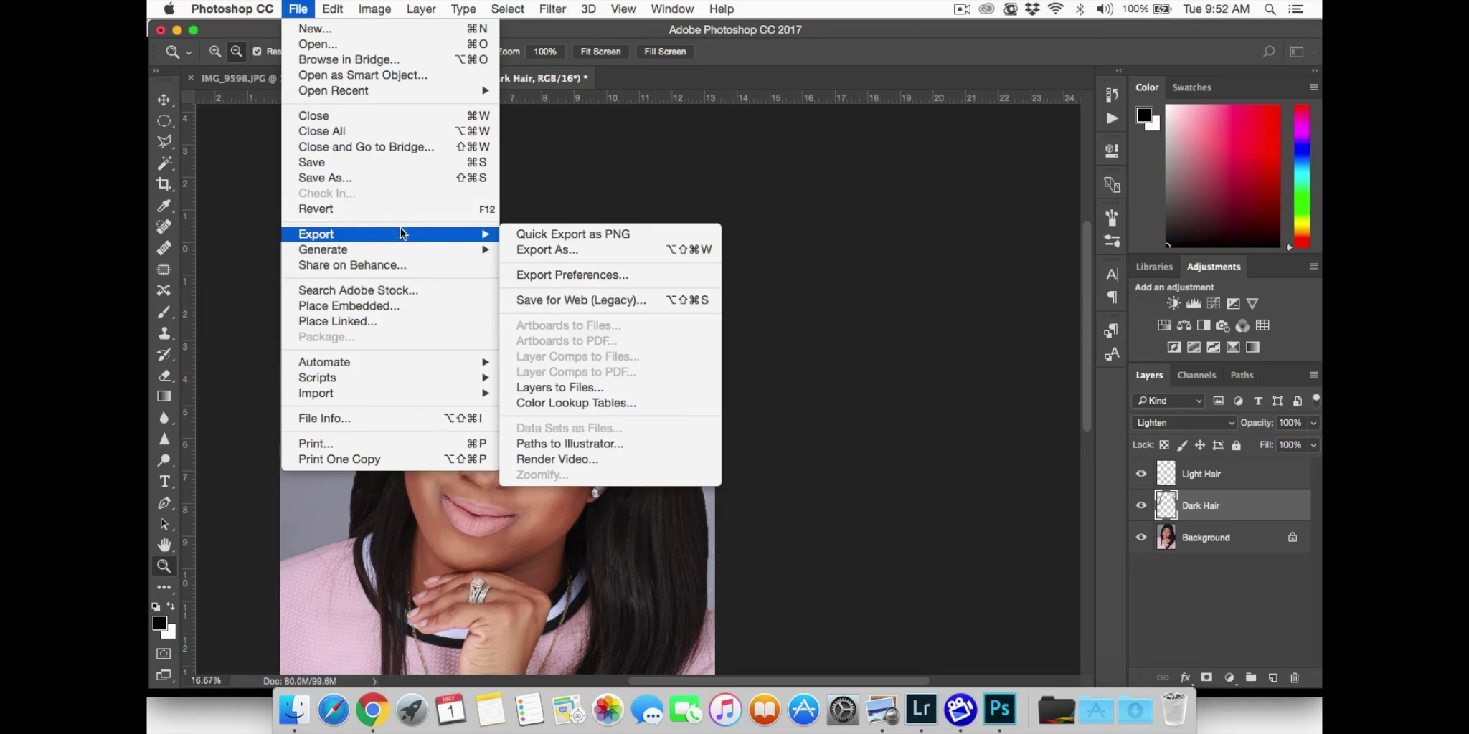
pyautogui.click(545, 250)
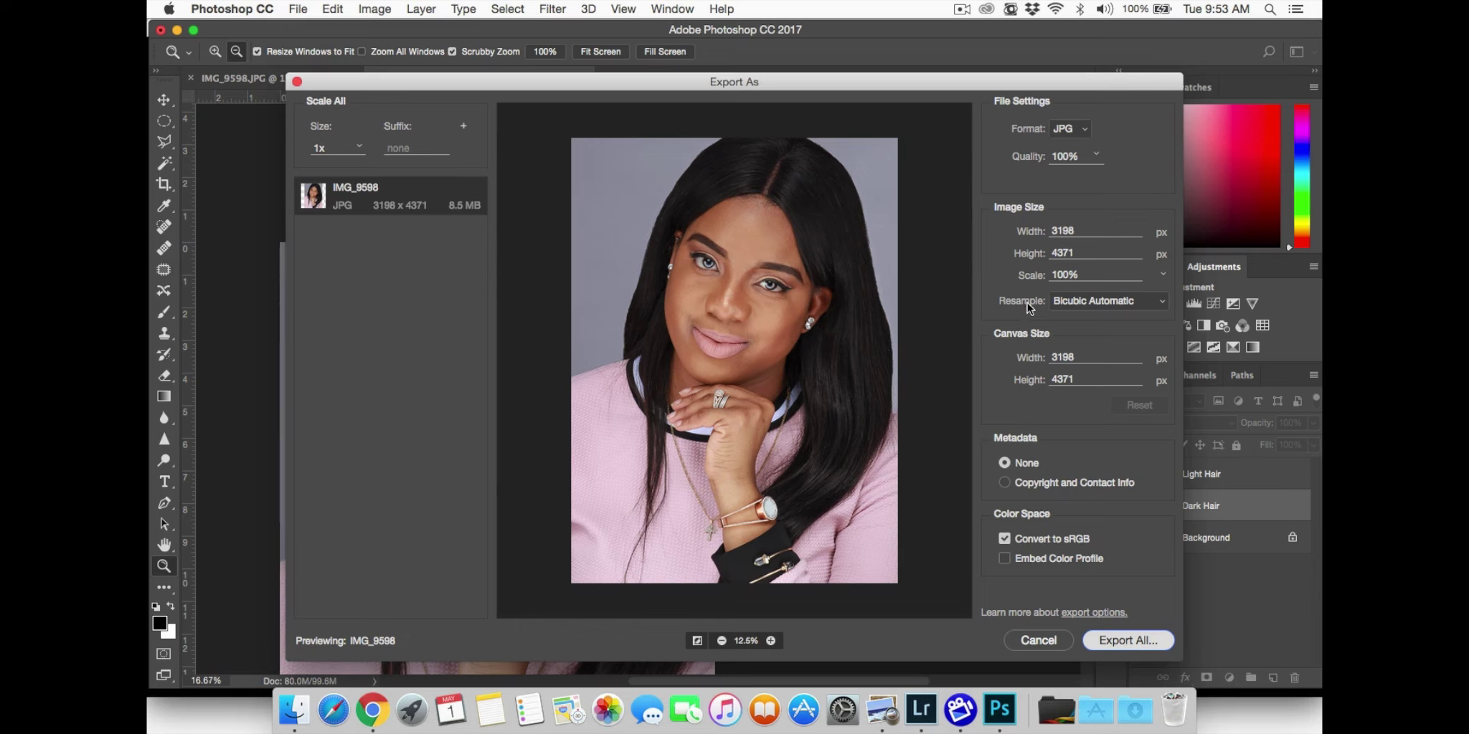
pyautogui.press('Return')
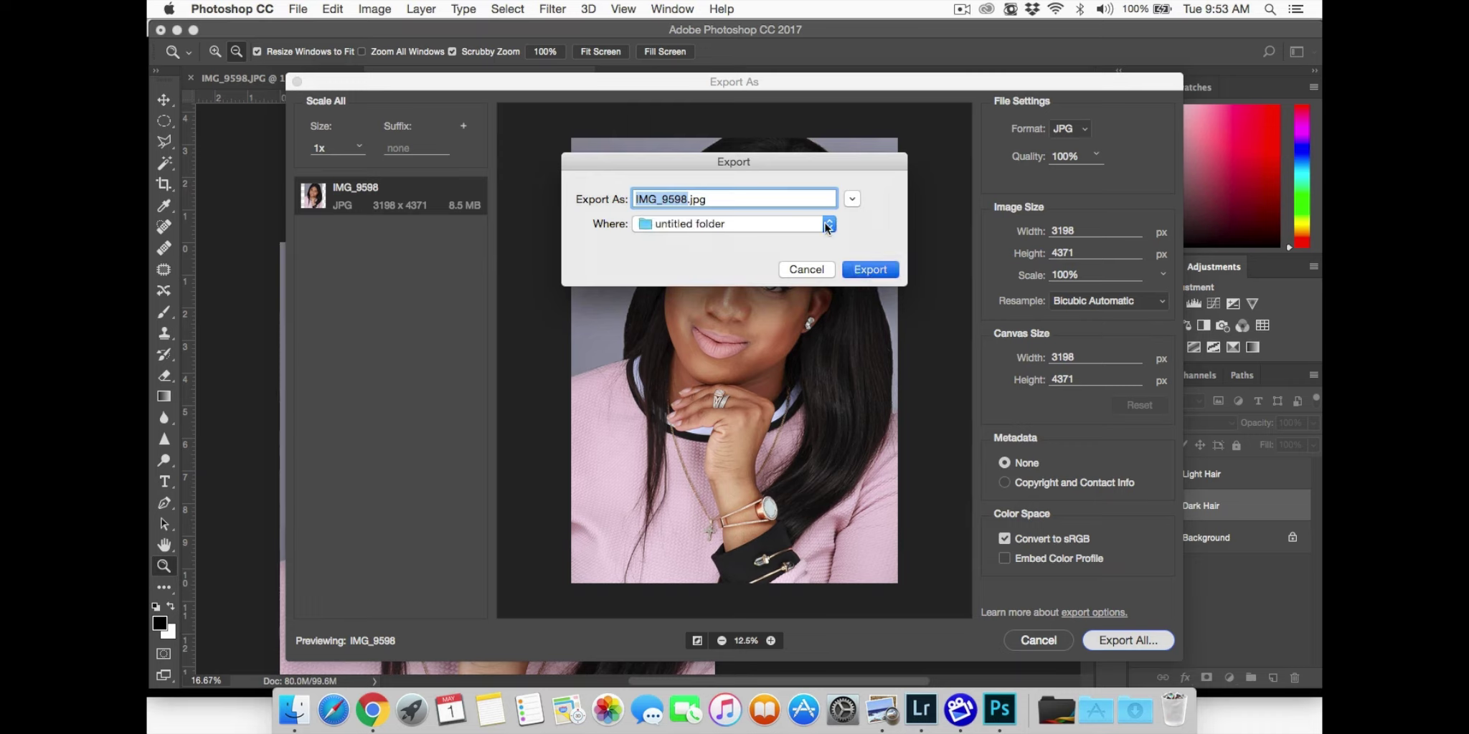
pyautogui.press('Return')
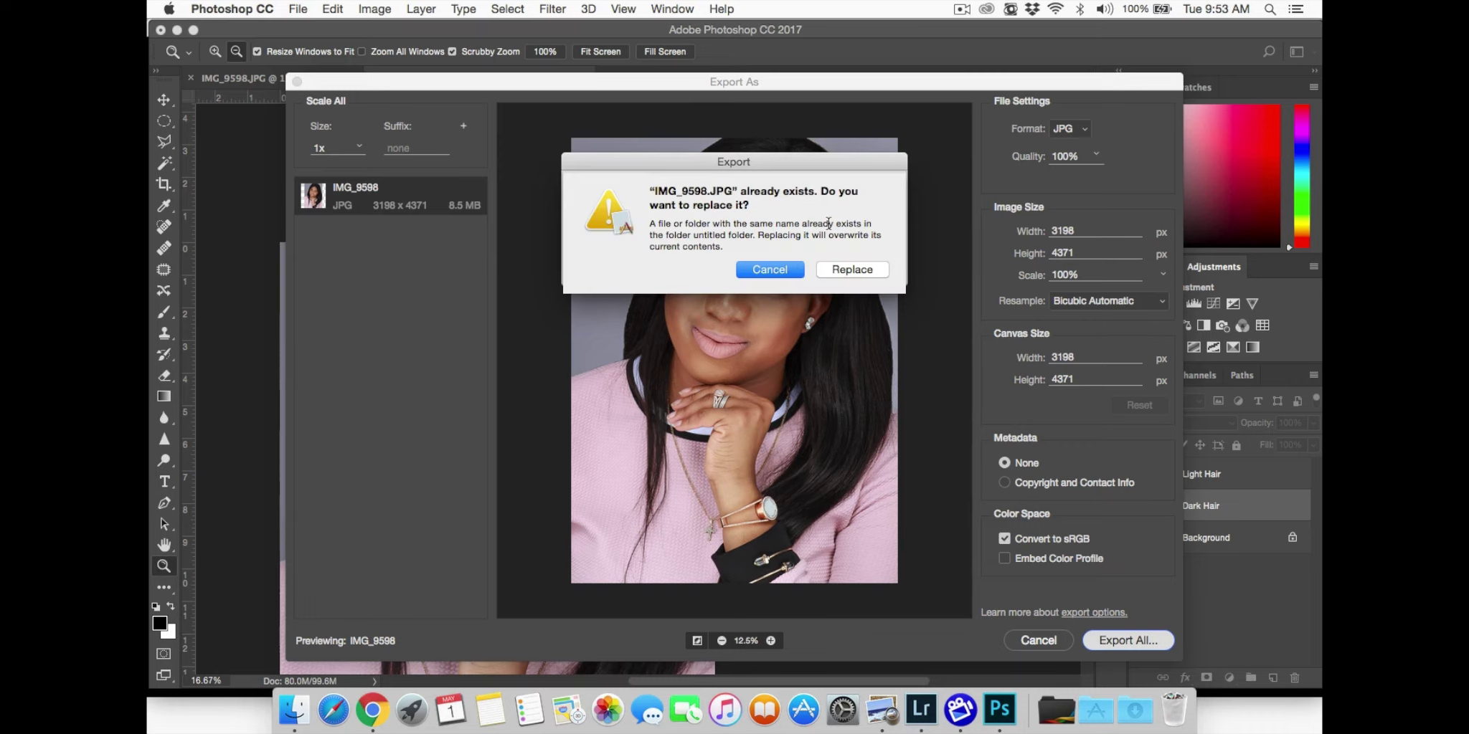
pyautogui.click(844, 270)
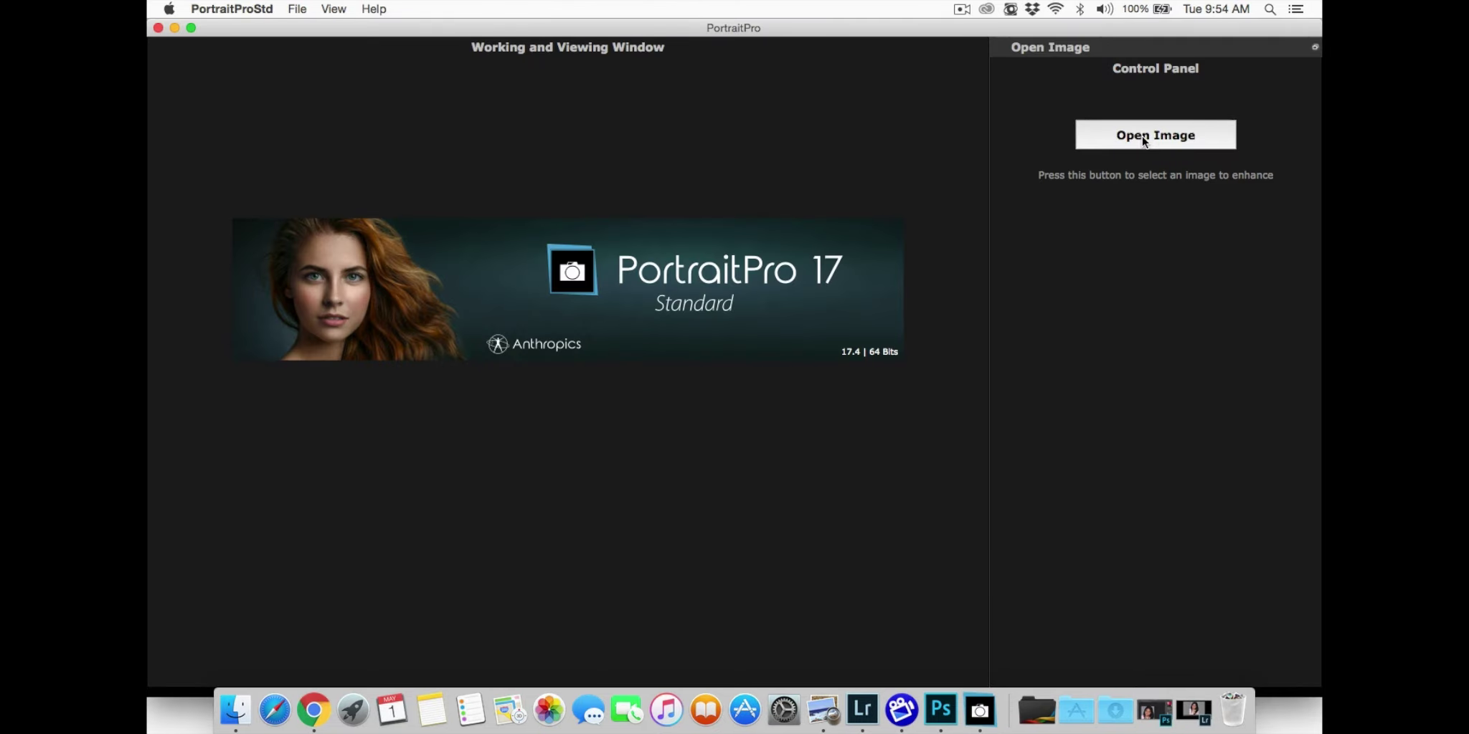
# - Open the exported IMG_9598.jpg in PortraitPro 17 and set the detected face's gender to Female
pyautogui.click(1142, 136)
pyautogui.scroll(-5, 918, 291)
pyautogui.scroll(-6, 882, 251)
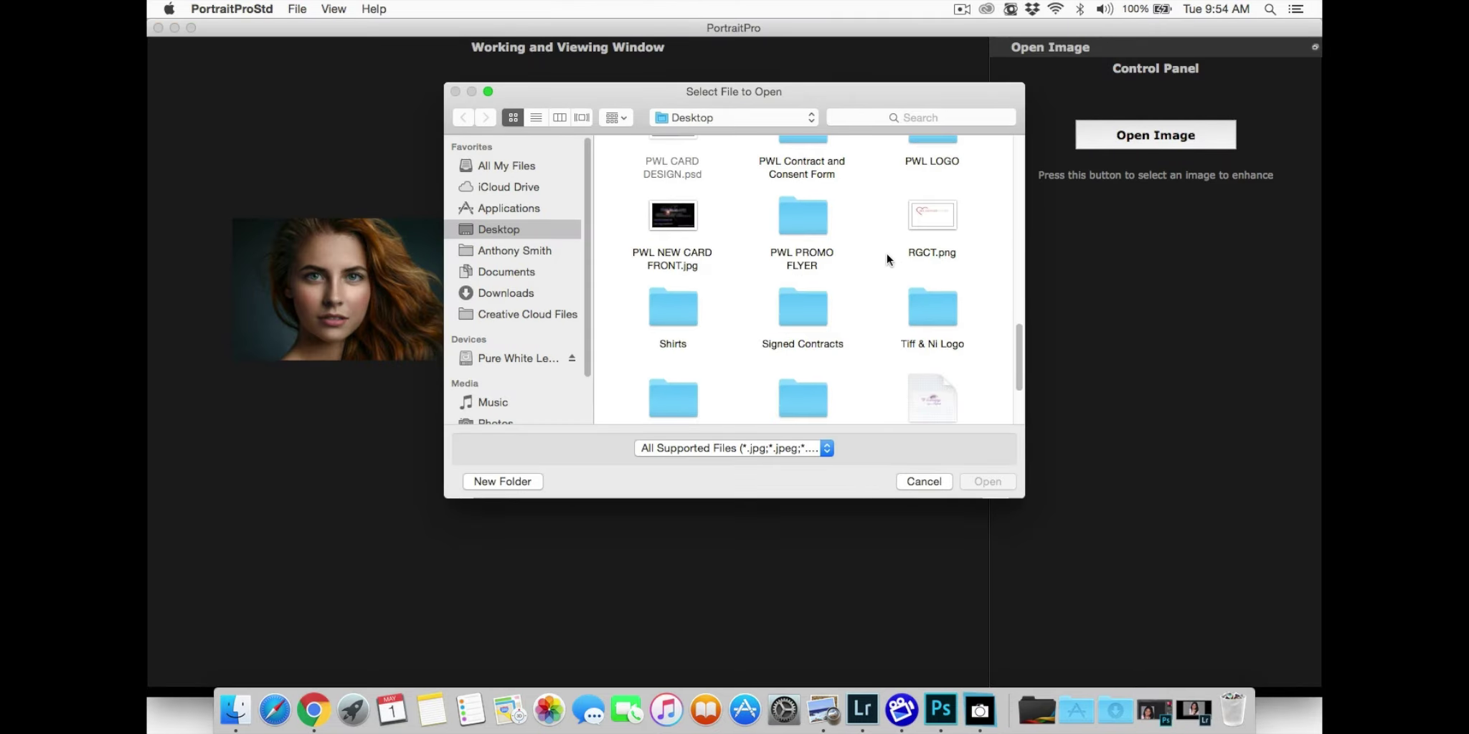
pyautogui.doubleClick(802, 272)
pyautogui.click(991, 484)
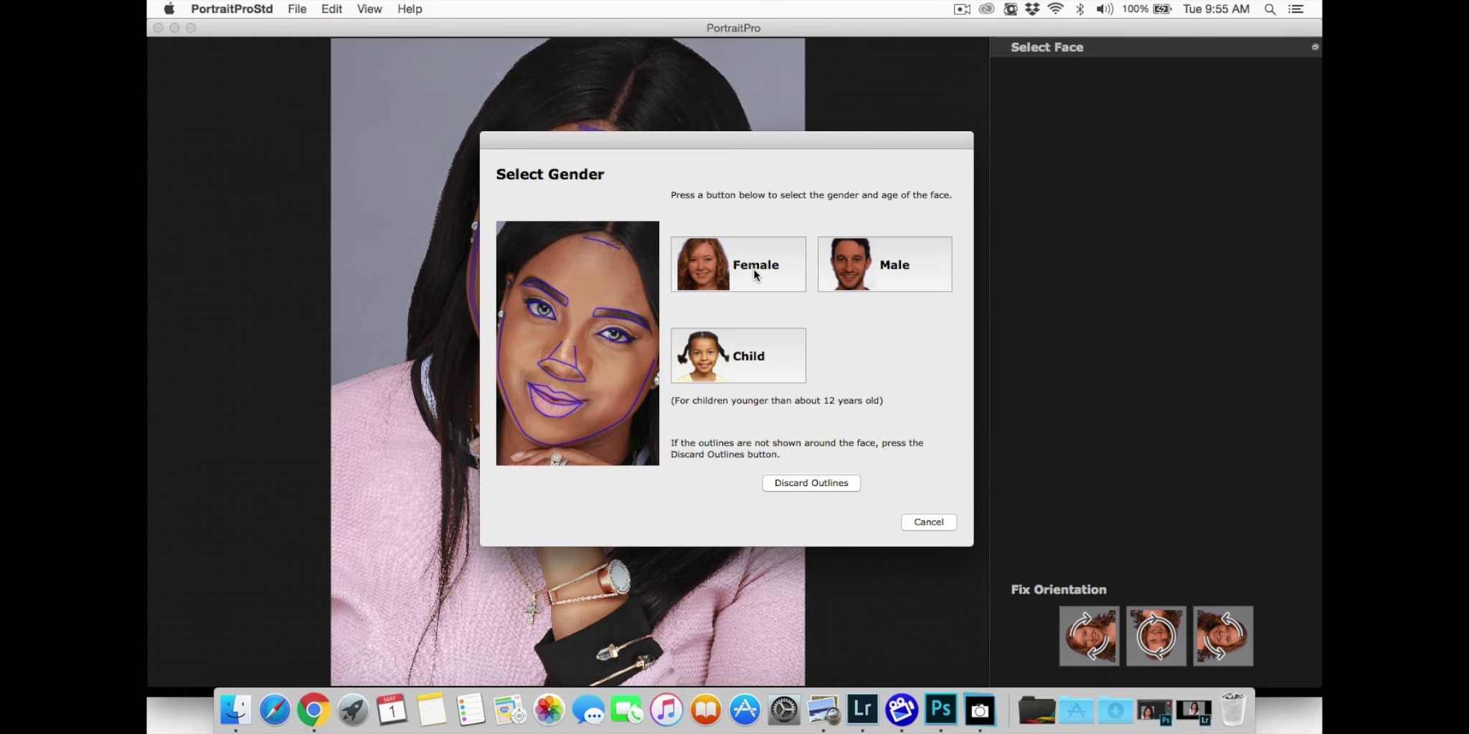
pyautogui.click(755, 275)
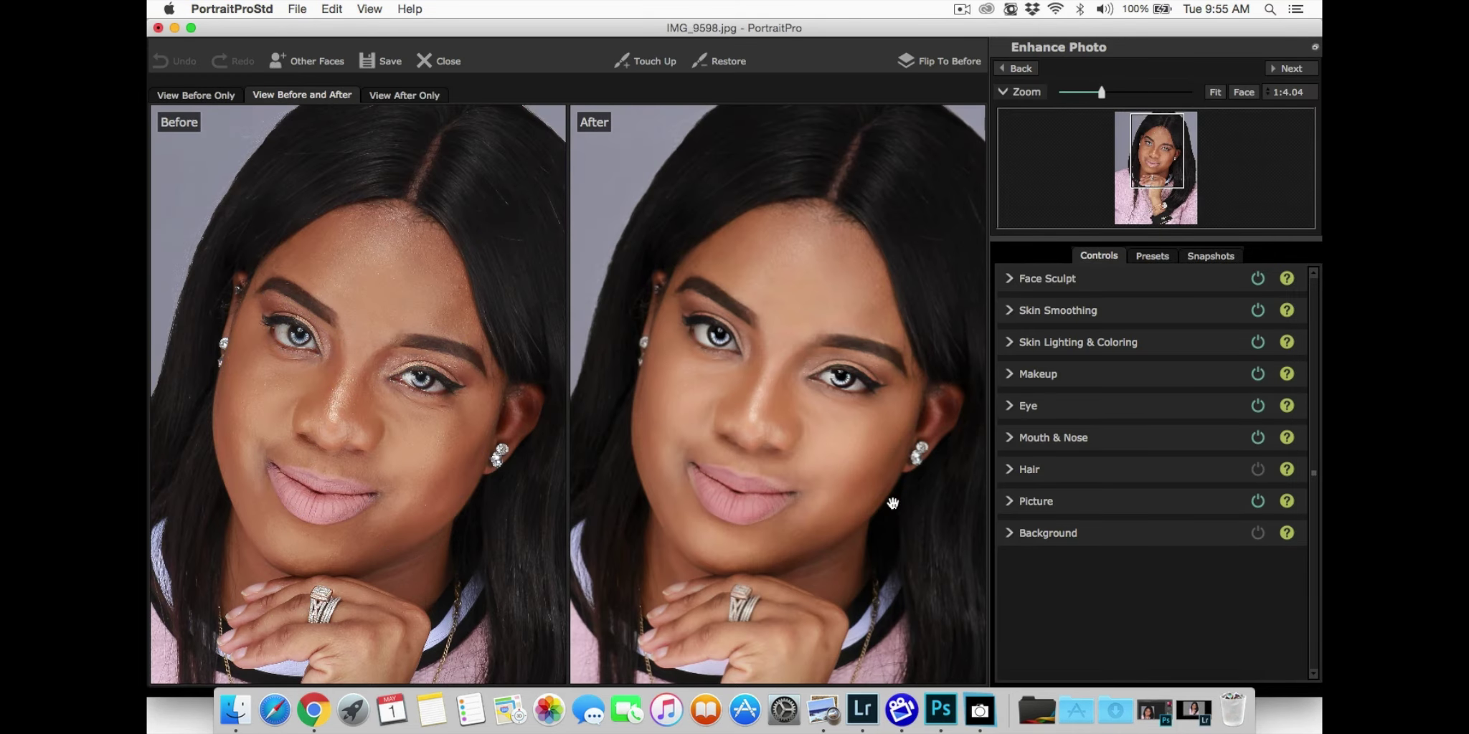
# - Adjust the face outline in the Before view so it follows the jaw and both cheeks
pyautogui.moveTo(444, 527); pyautogui.dragTo(446, 530)
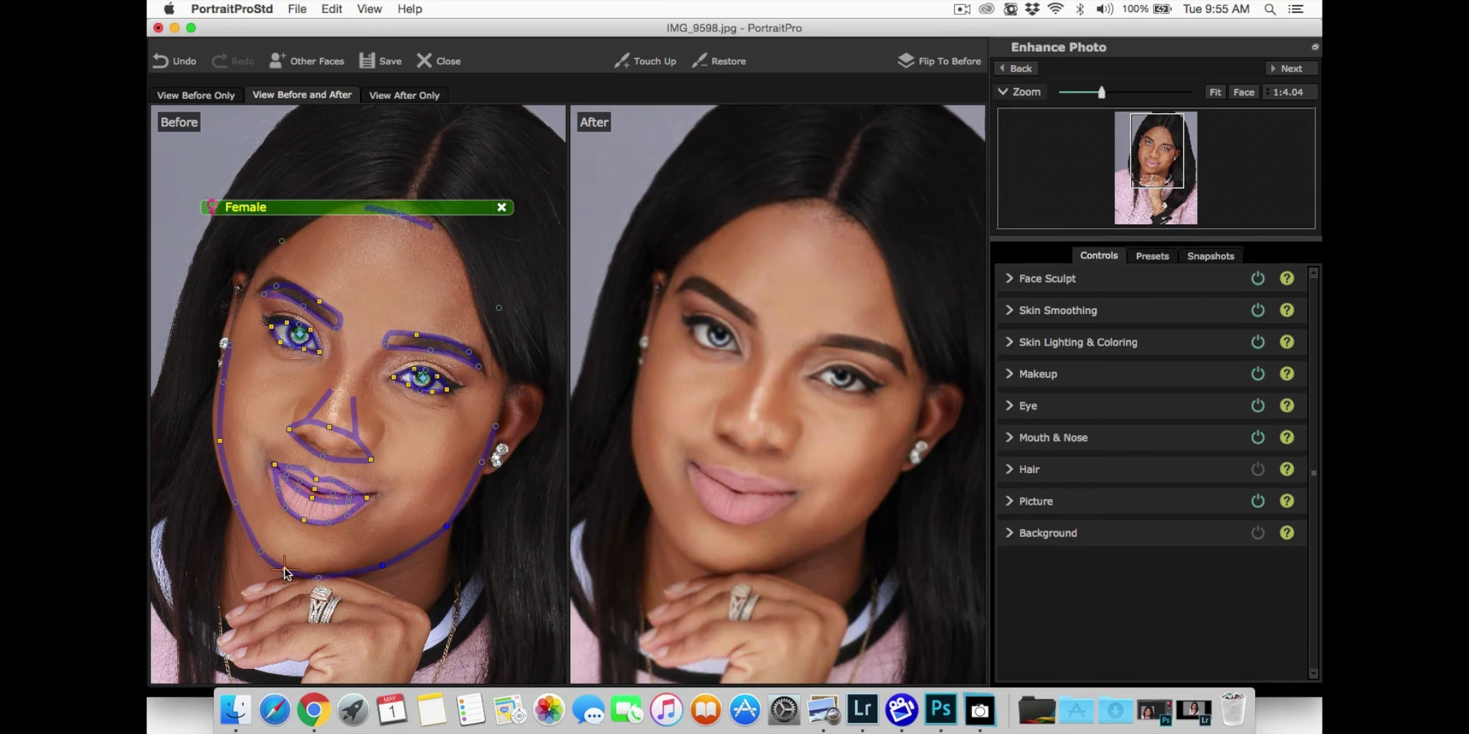
pyautogui.moveTo(220, 440); pyautogui.dragTo(215, 443)
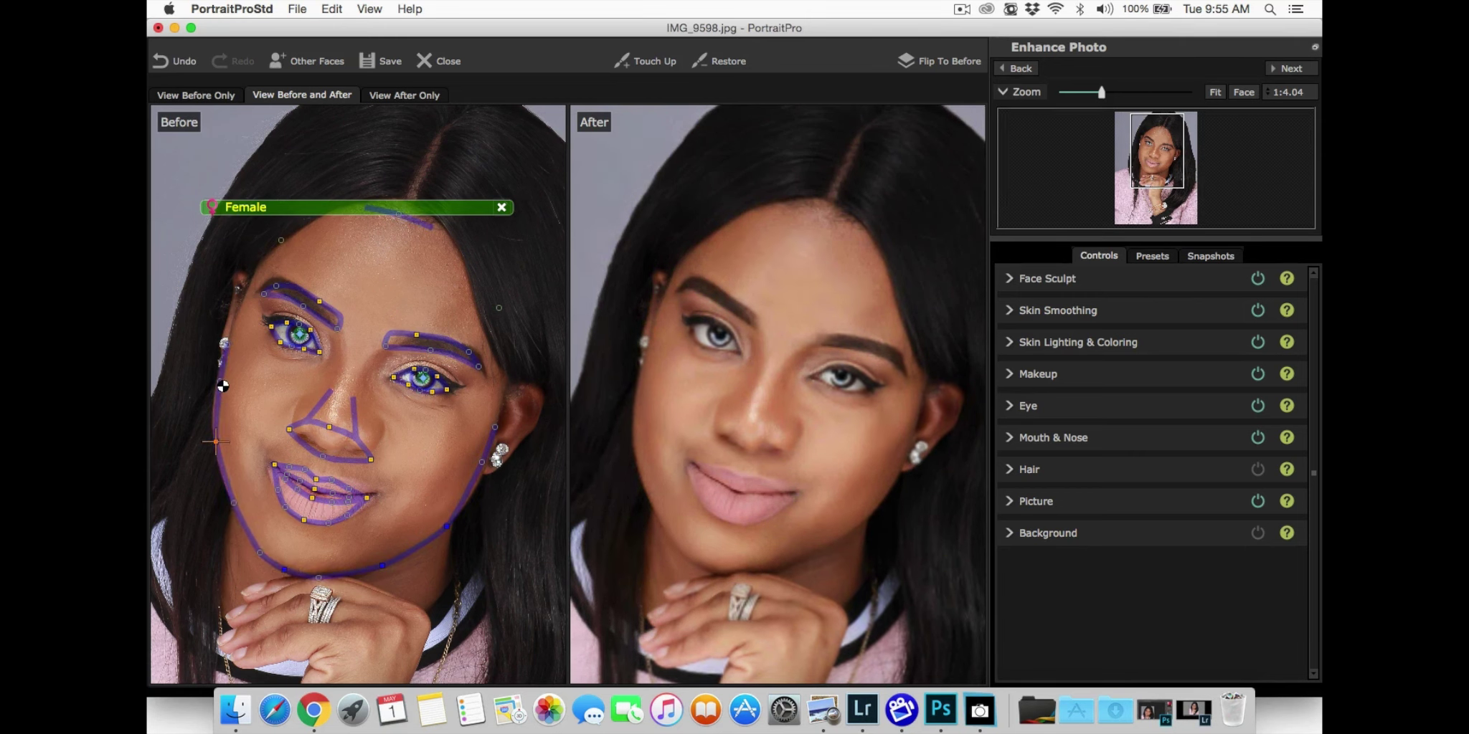
pyautogui.moveTo(223, 387); pyautogui.dragTo(217, 385)
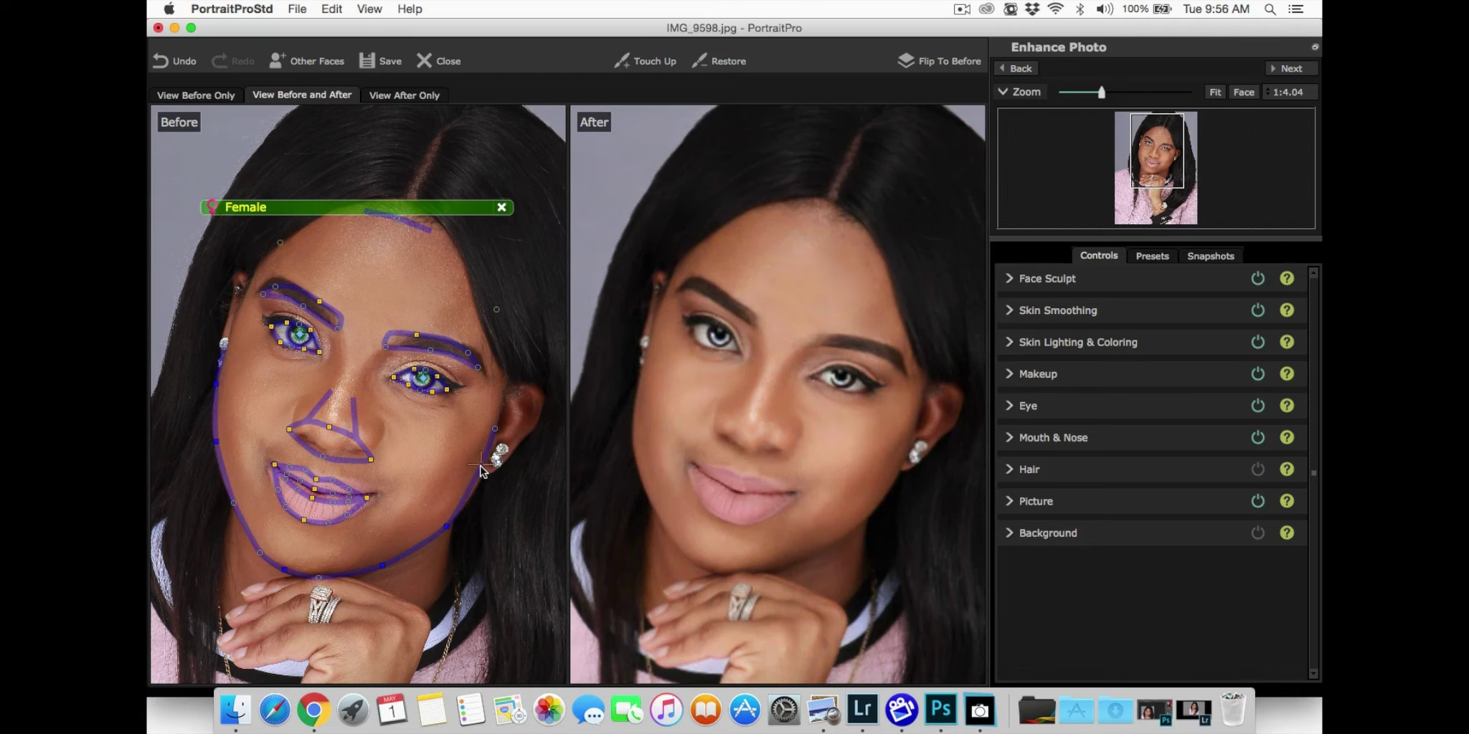
pyautogui.moveTo(483, 473); pyautogui.dragTo(488, 467)
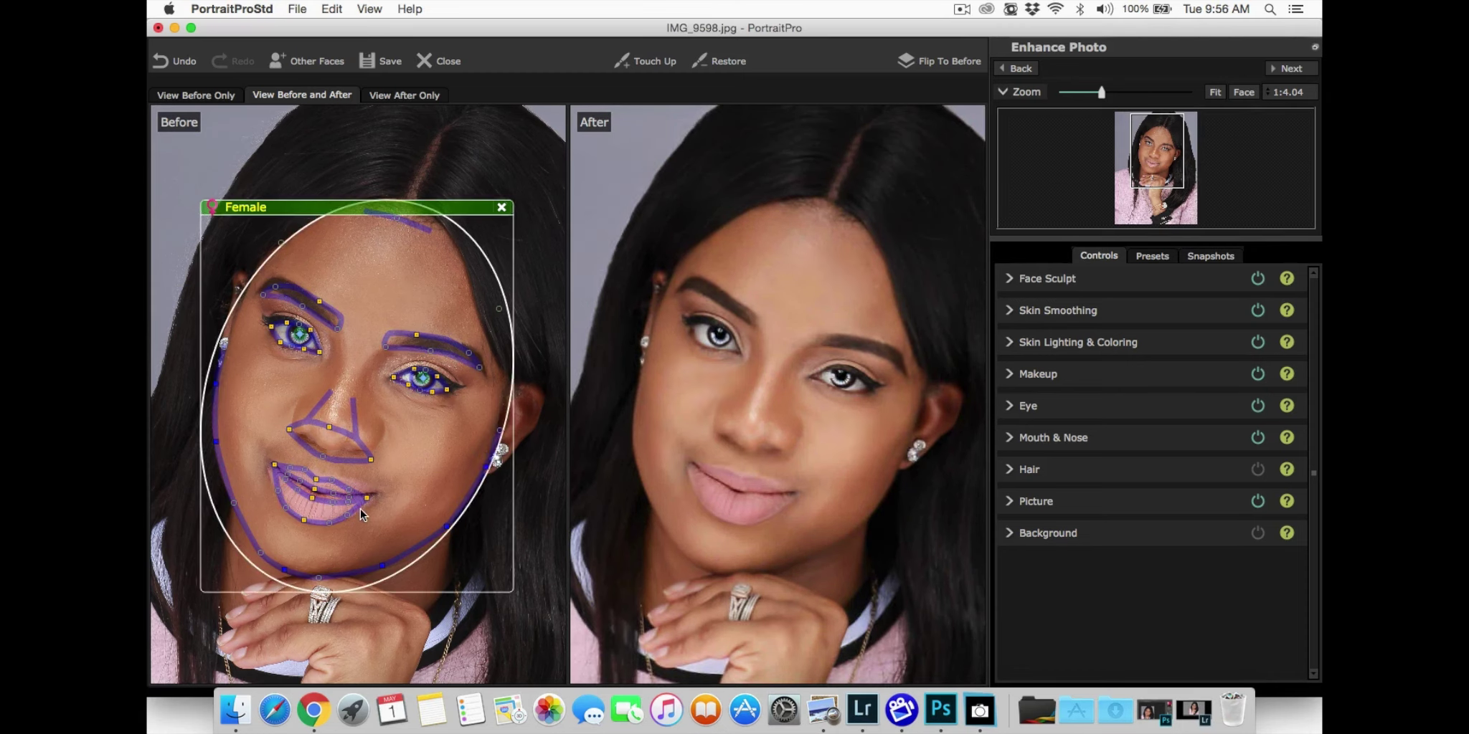
# - Fit the lip corners, nose edge and both eyebrow outlines to the facial features in the Before view
pyautogui.click(271, 463)
pyautogui.moveTo(370, 499); pyautogui.dragTo(375, 454)
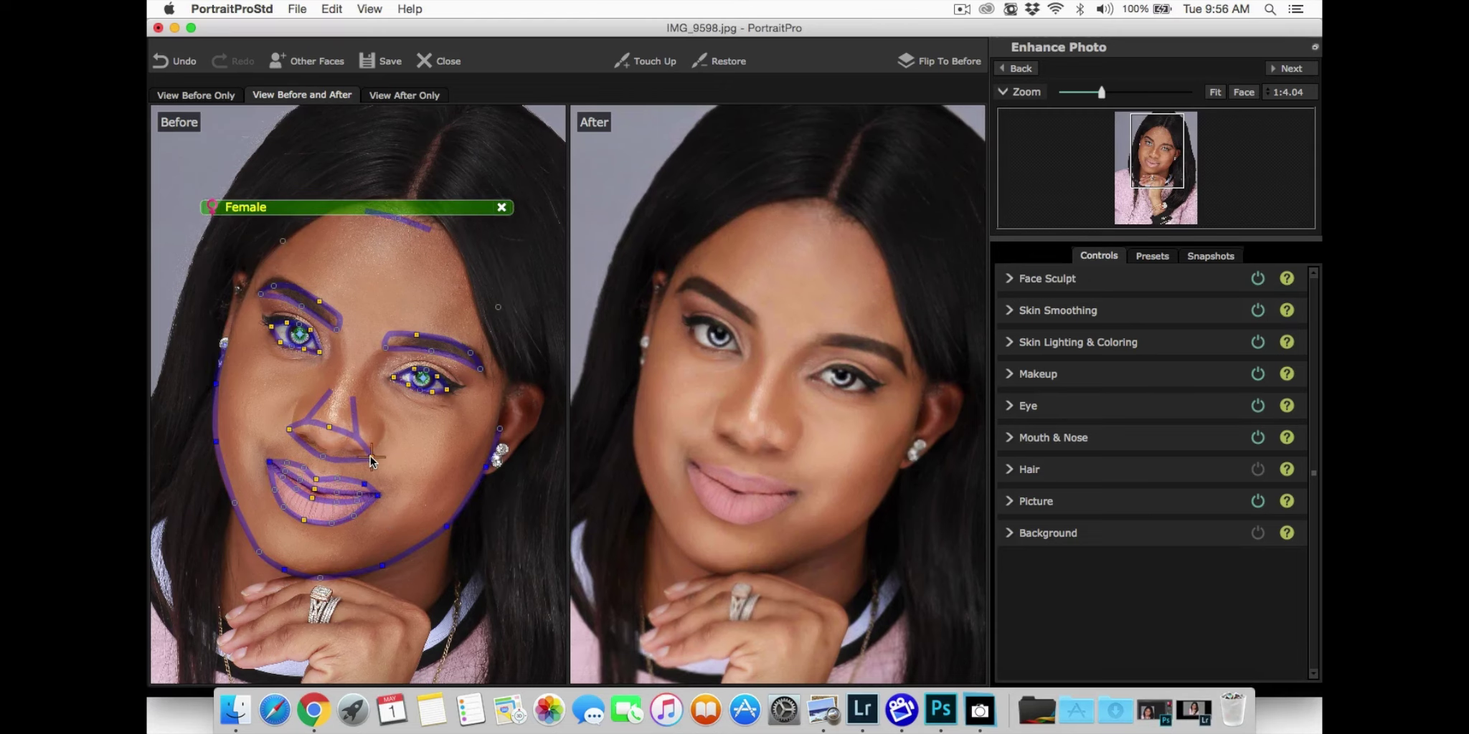
pyautogui.moveTo(386, 347); pyautogui.dragTo(387, 347)
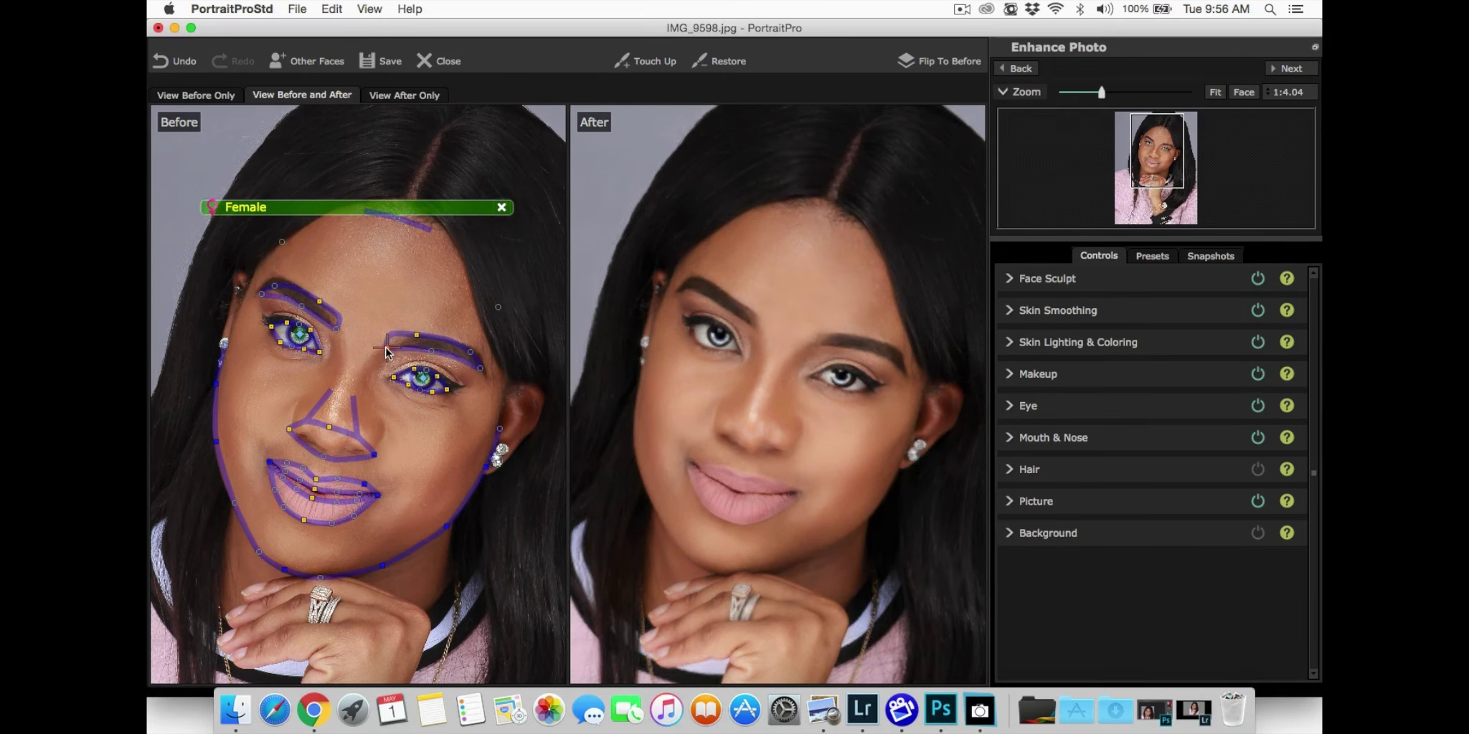
pyautogui.click(482, 364)
pyautogui.moveTo(389, 345); pyautogui.dragTo(390, 349)
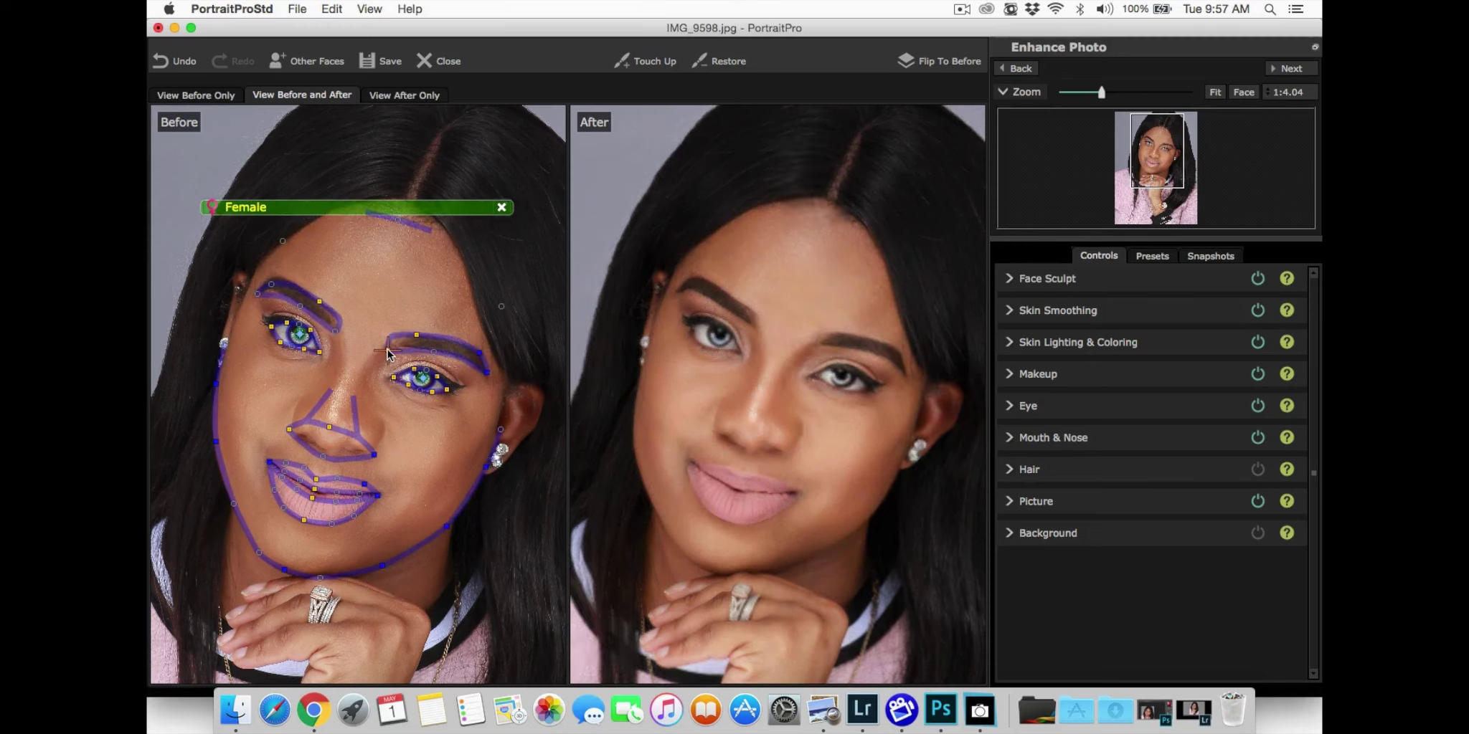
pyautogui.moveTo(272, 288); pyautogui.dragTo(267, 285)
pyautogui.click(333, 330)
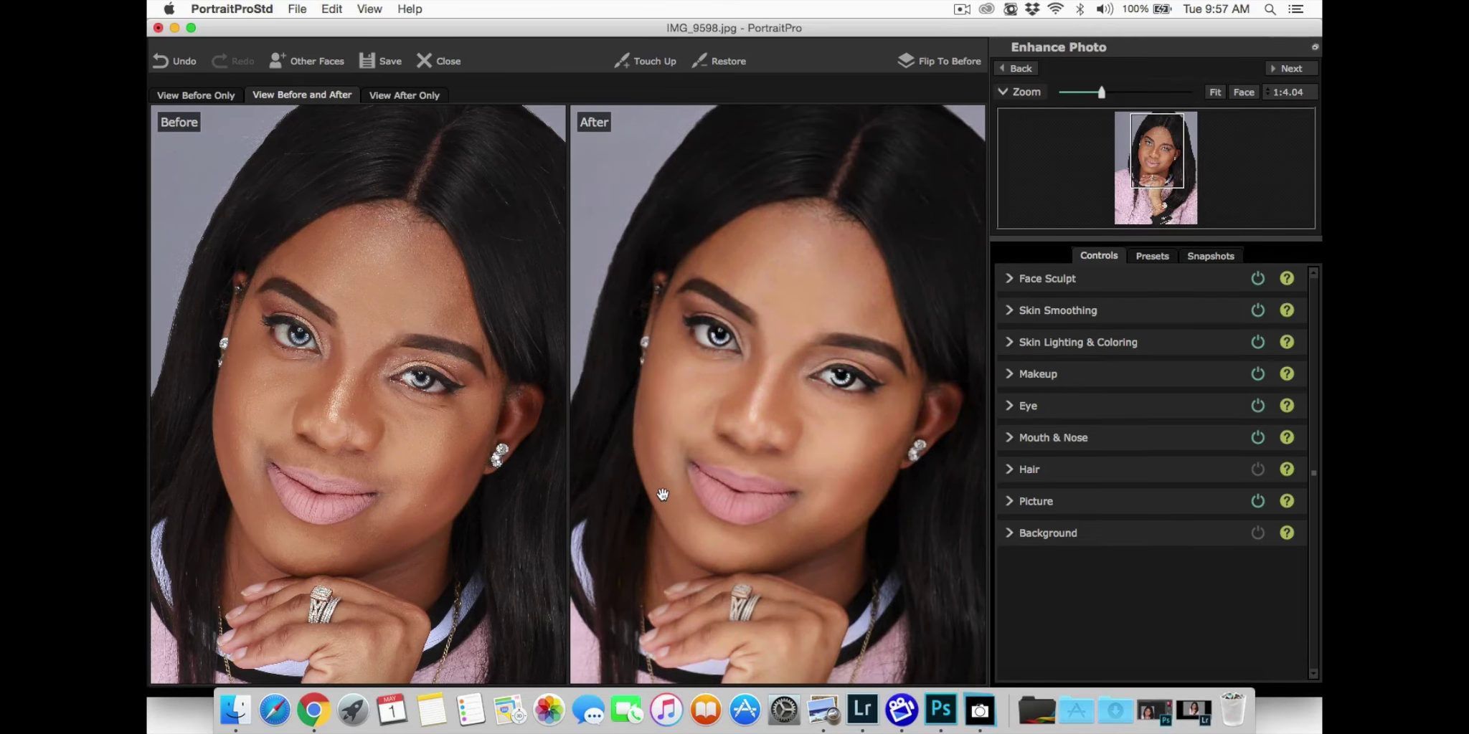
# - Turn off the Face Sculpt, Skin Smoothing, Skin Lighting & Coloring, Makeup, Eye, Mouth & Nose and Picture enhancement sections
pyautogui.moveTo(1100, 94); pyautogui.dragTo(1095, 94)
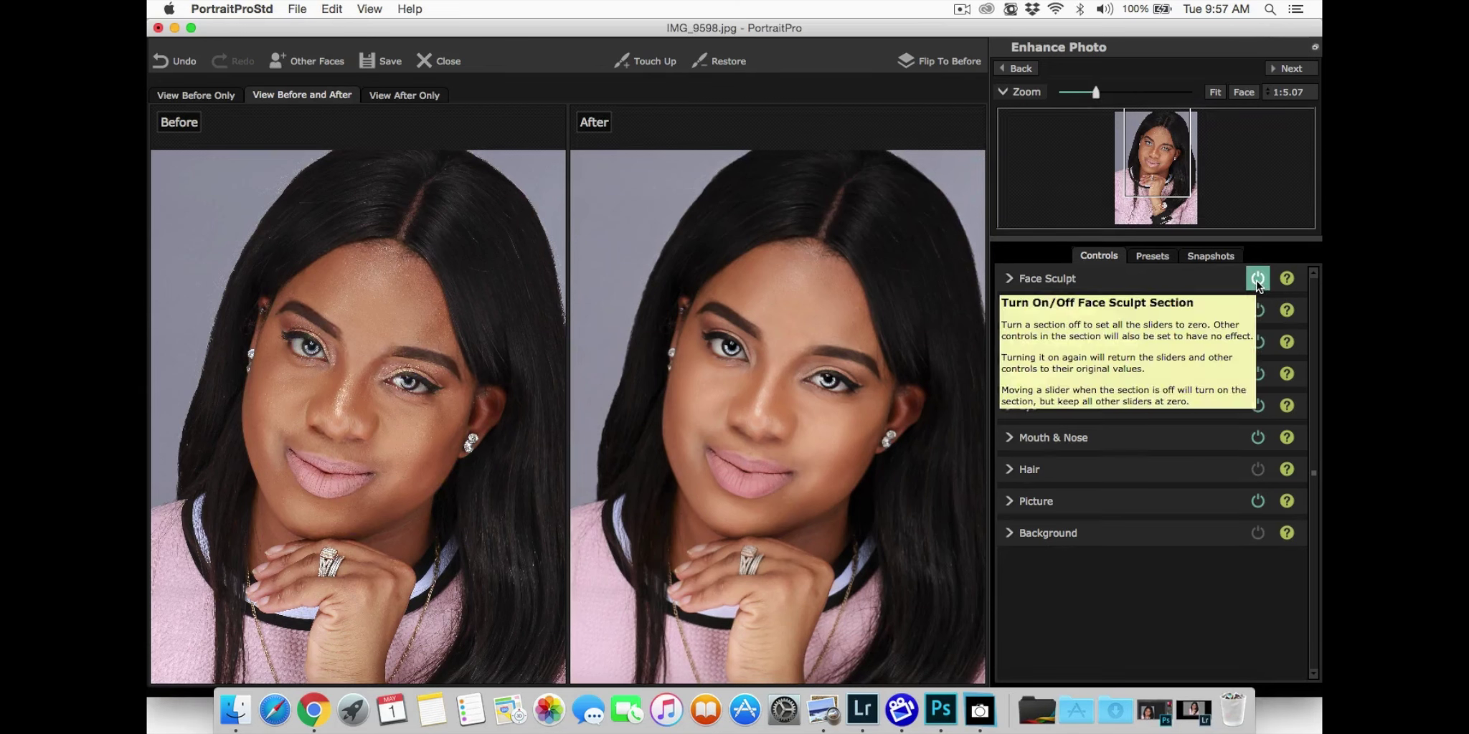
pyautogui.click(1256, 278)
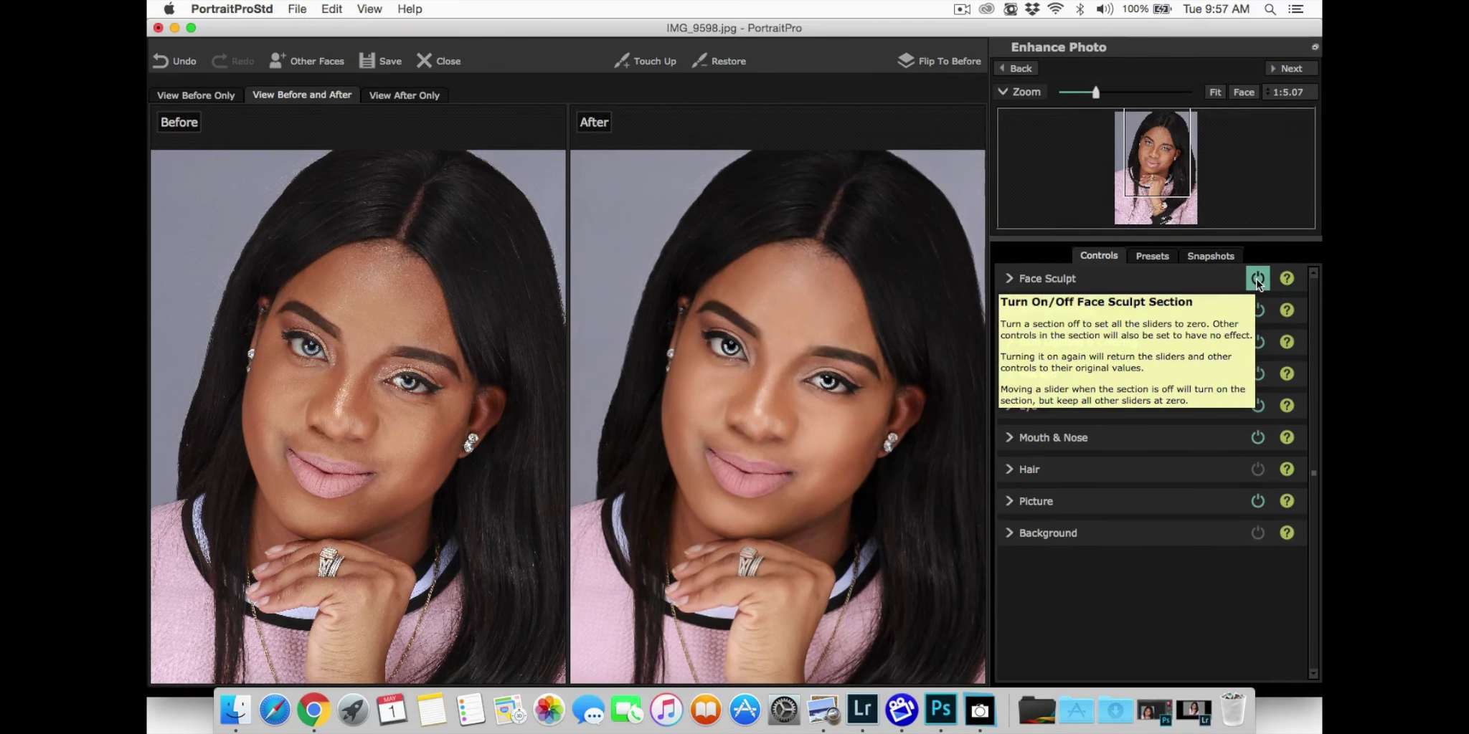
pyautogui.click(1256, 310)
pyautogui.click(1258, 342)
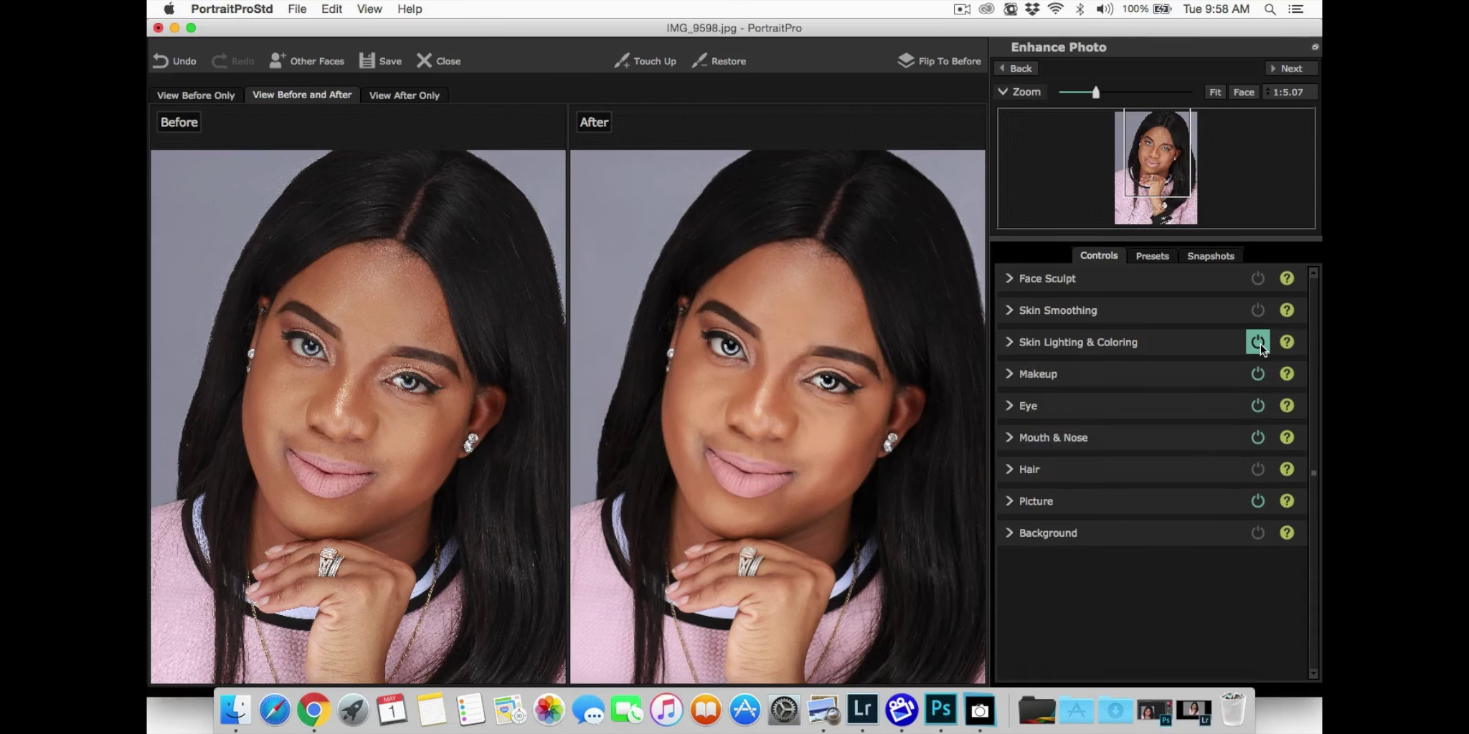
pyautogui.click(1258, 501)
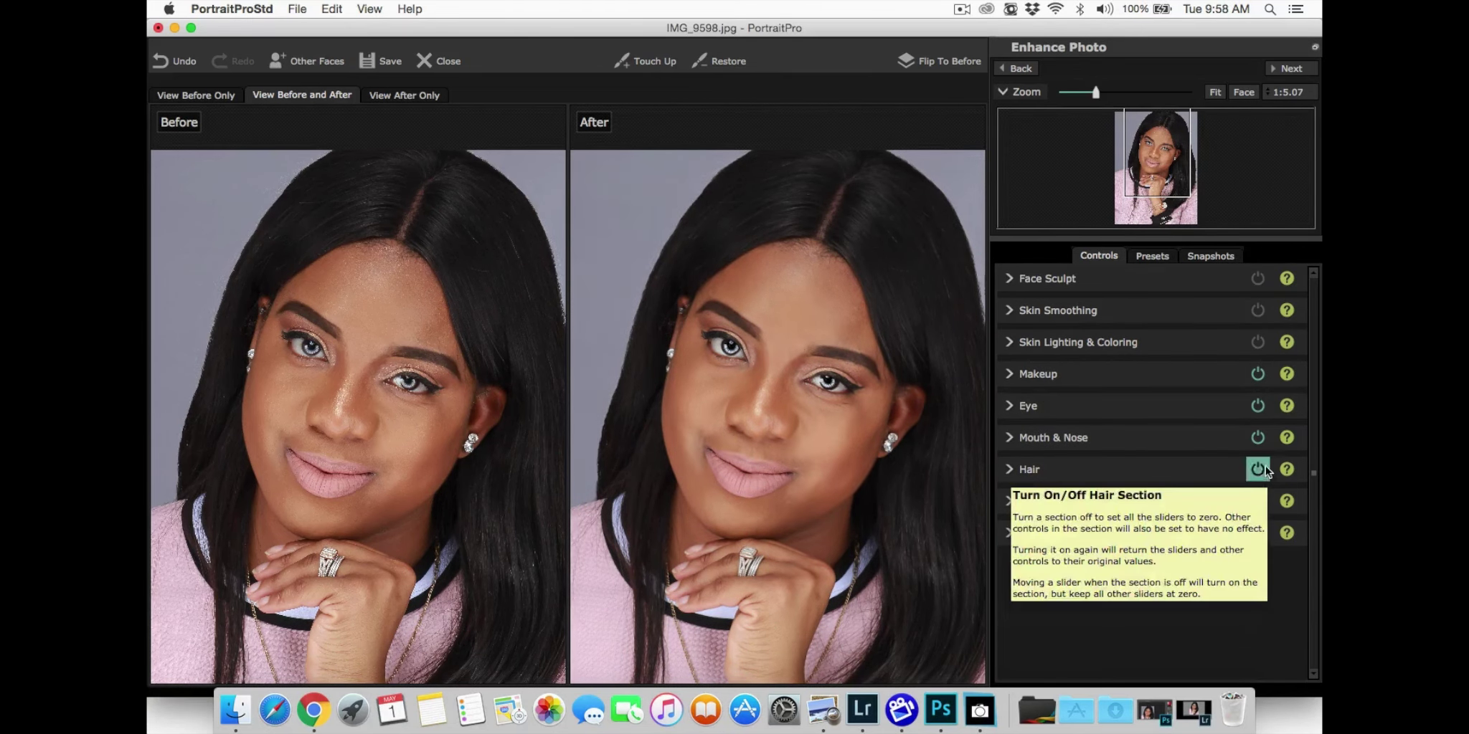
pyautogui.click(1257, 437)
pyautogui.click(1258, 406)
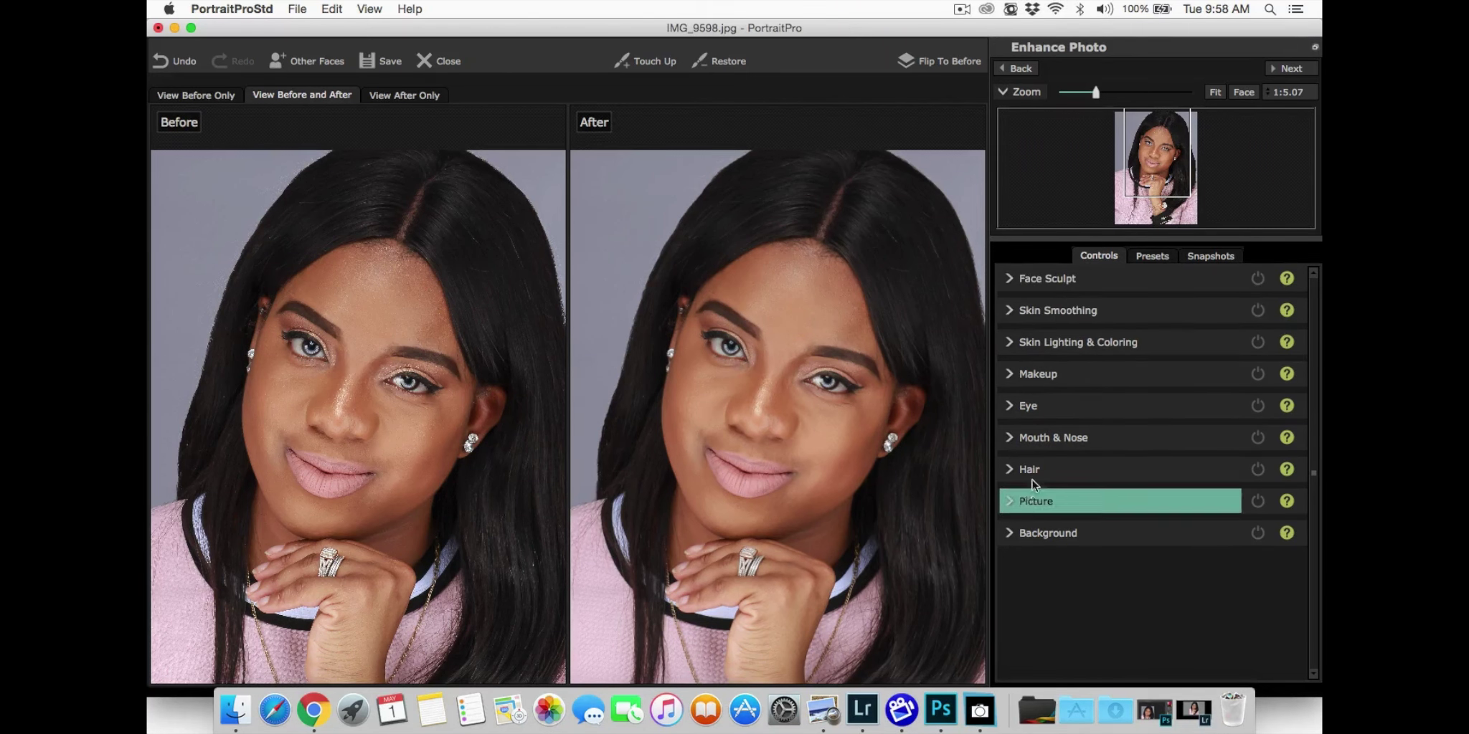
# - Turn on the Eye section, and in Skin Smoothing set Around Eyes to 67 and Imperfections to 21
pyautogui.click(1258, 405)
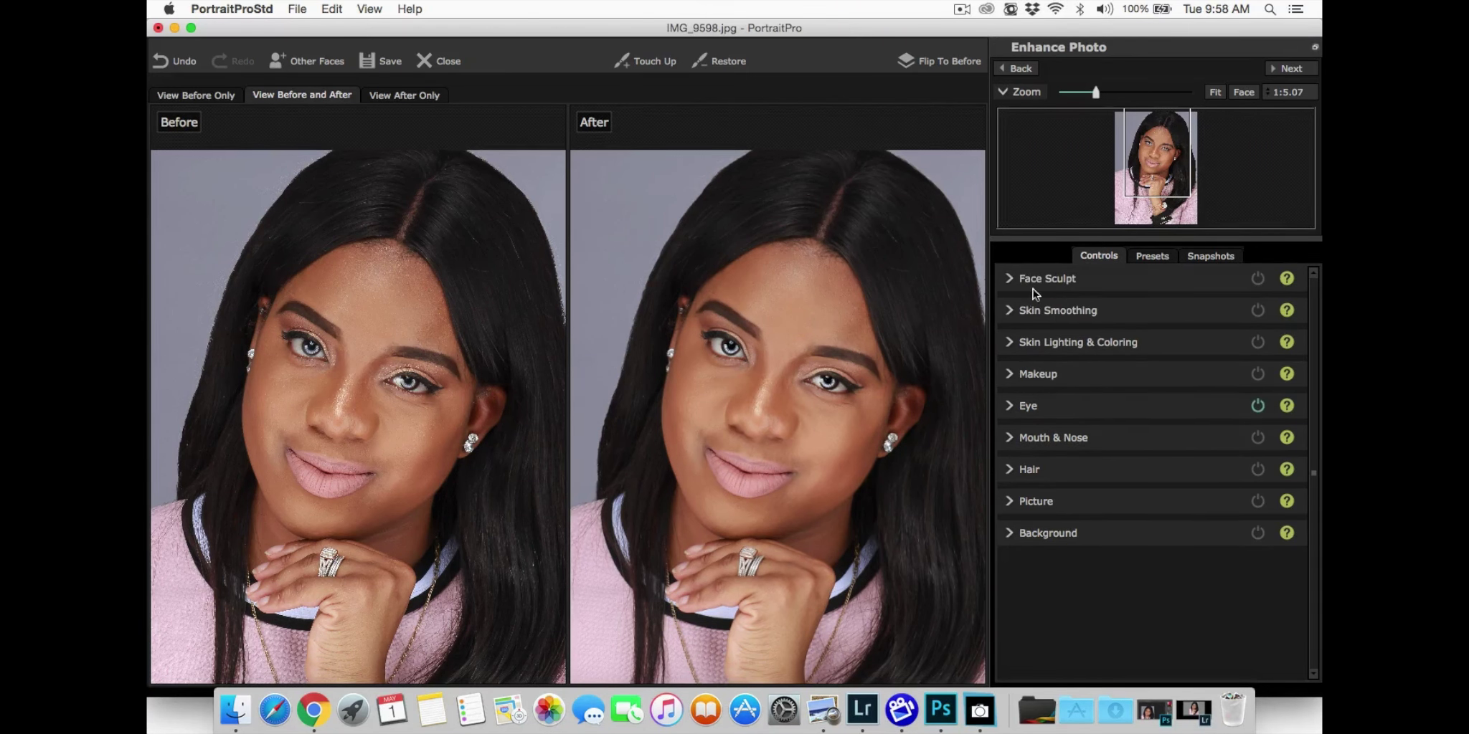
pyautogui.click(1008, 310)
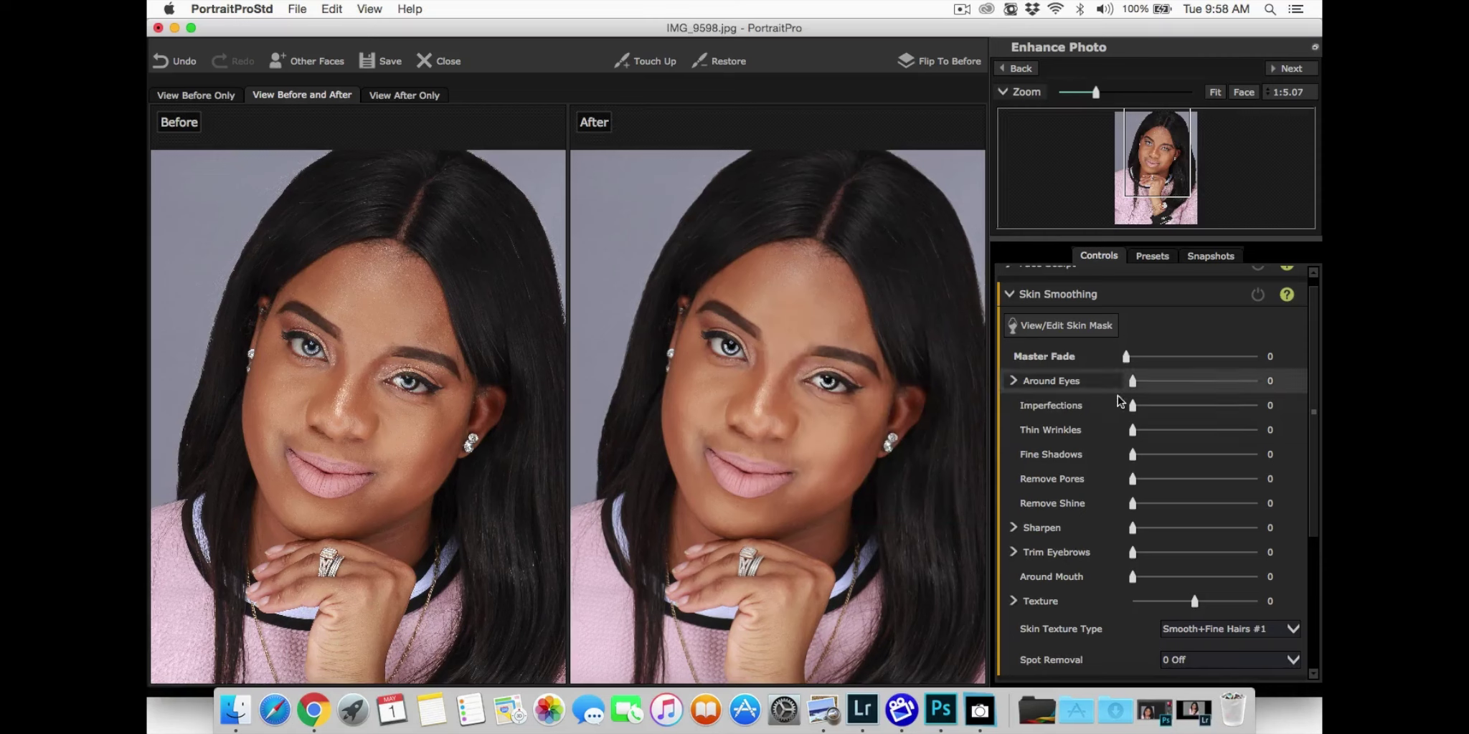
pyautogui.moveTo(1132, 382); pyautogui.dragTo(1215, 382)
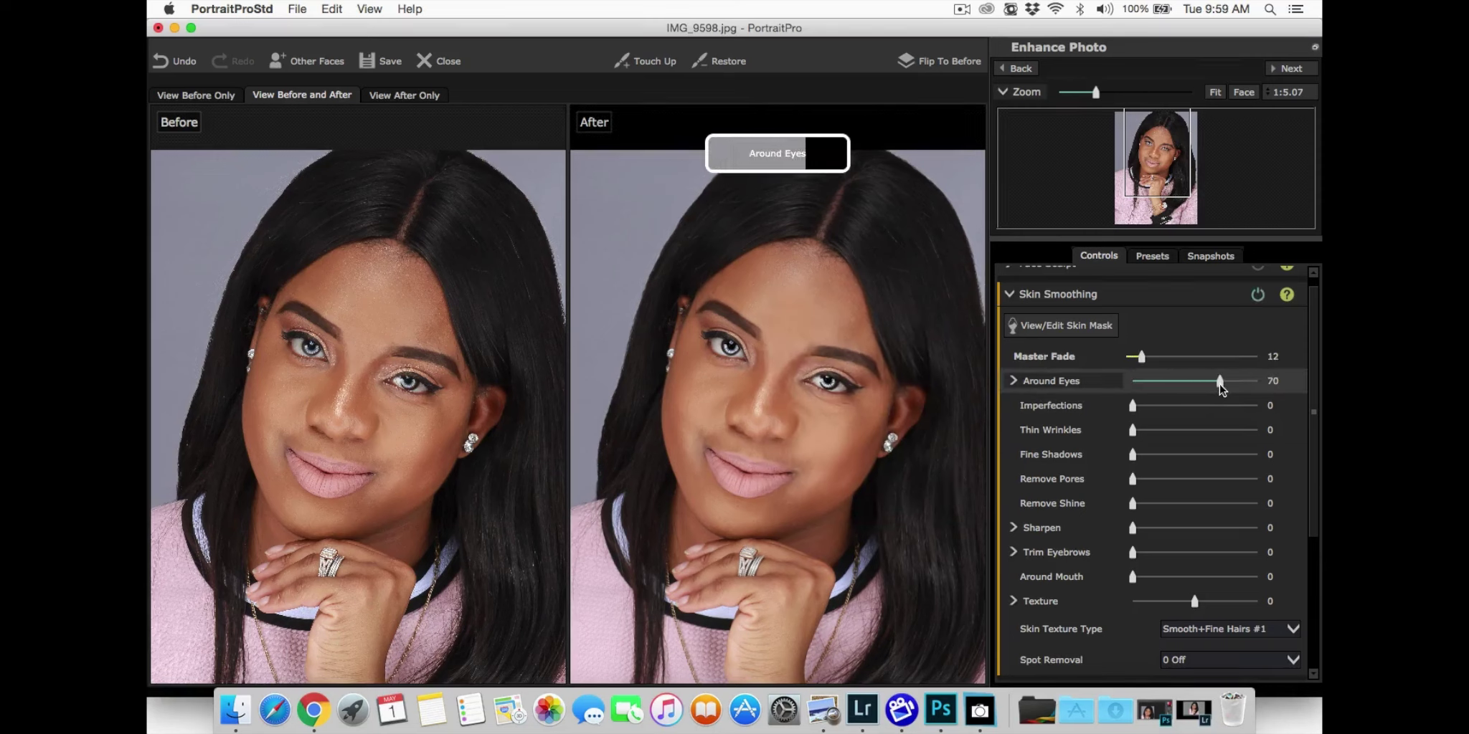
pyautogui.moveTo(1133, 406); pyautogui.dragTo(1158, 407)
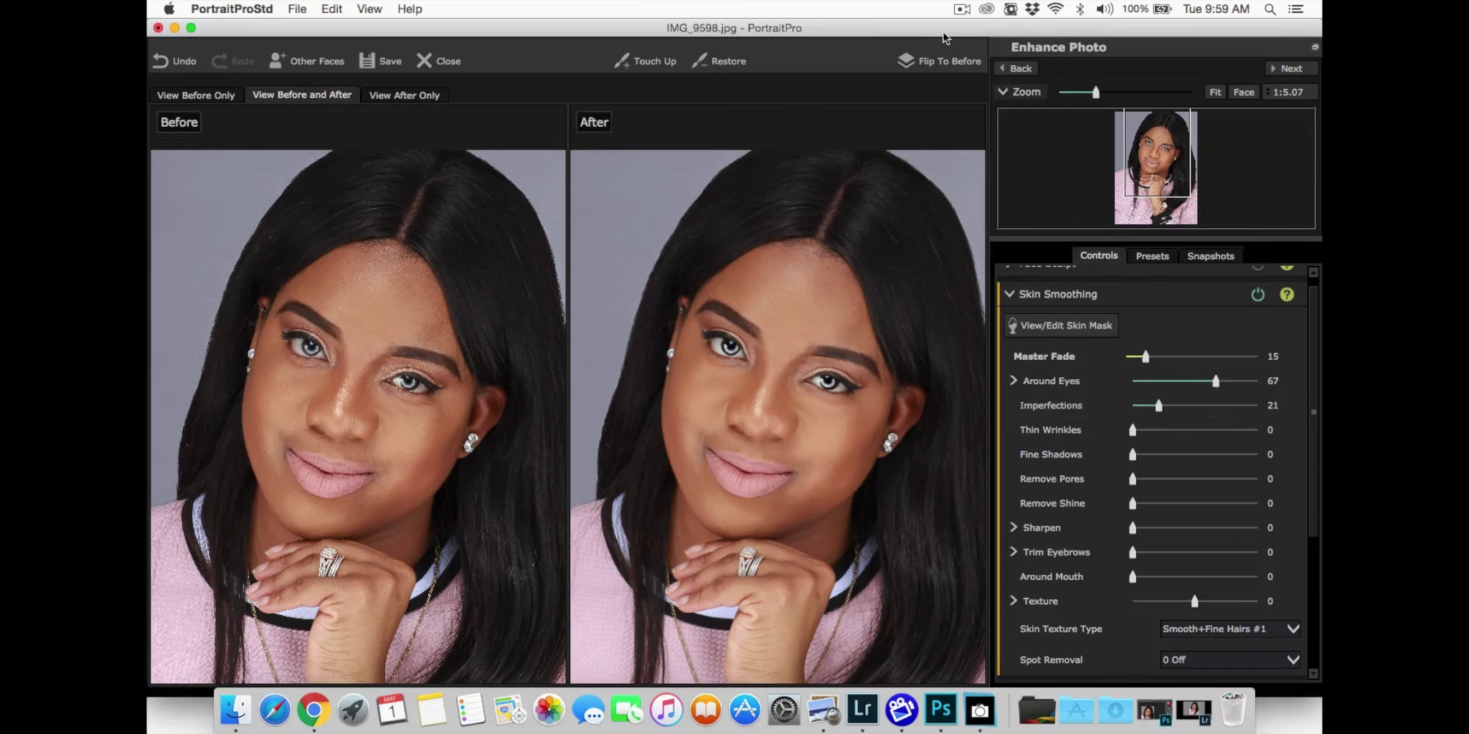
pyautogui.click(947, 60)
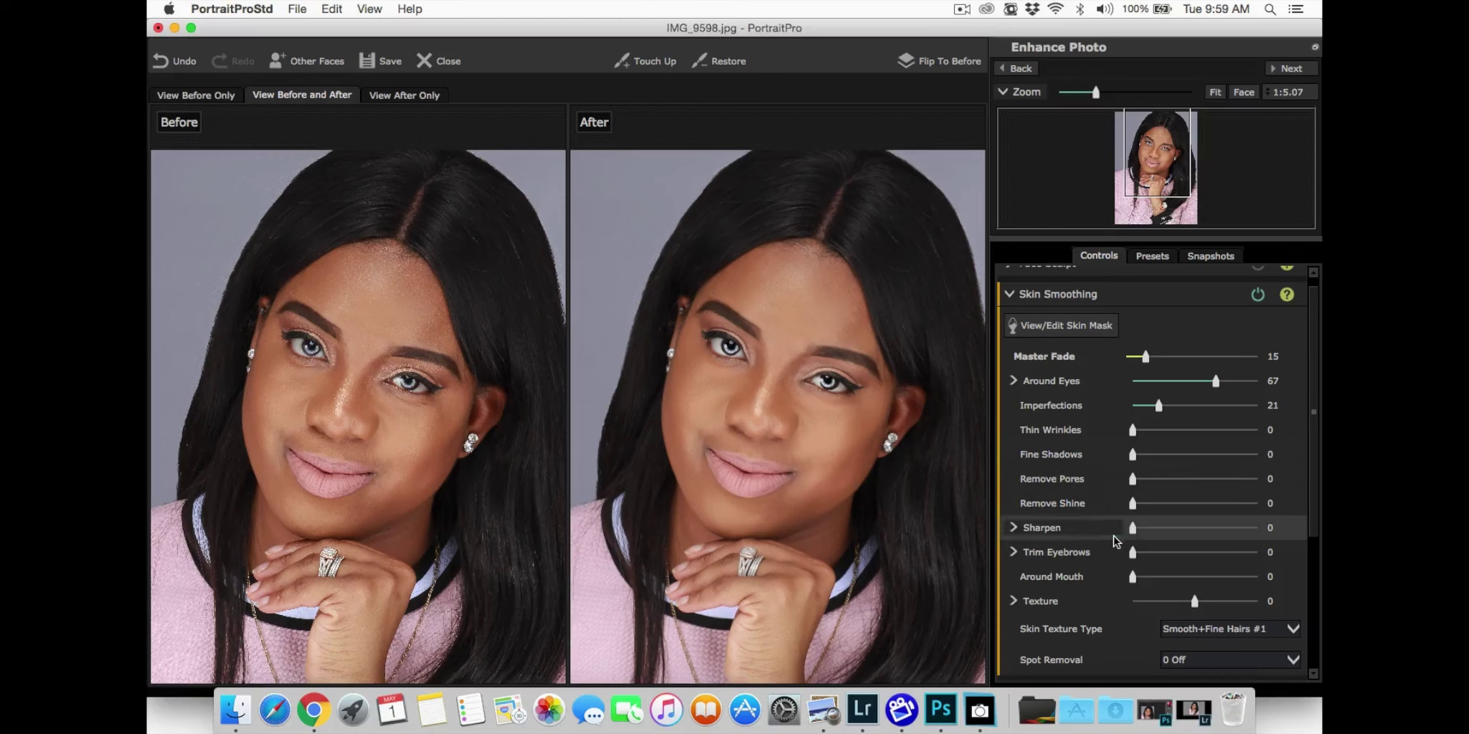
pyautogui.click(1007, 295)
pyautogui.click(1152, 256)
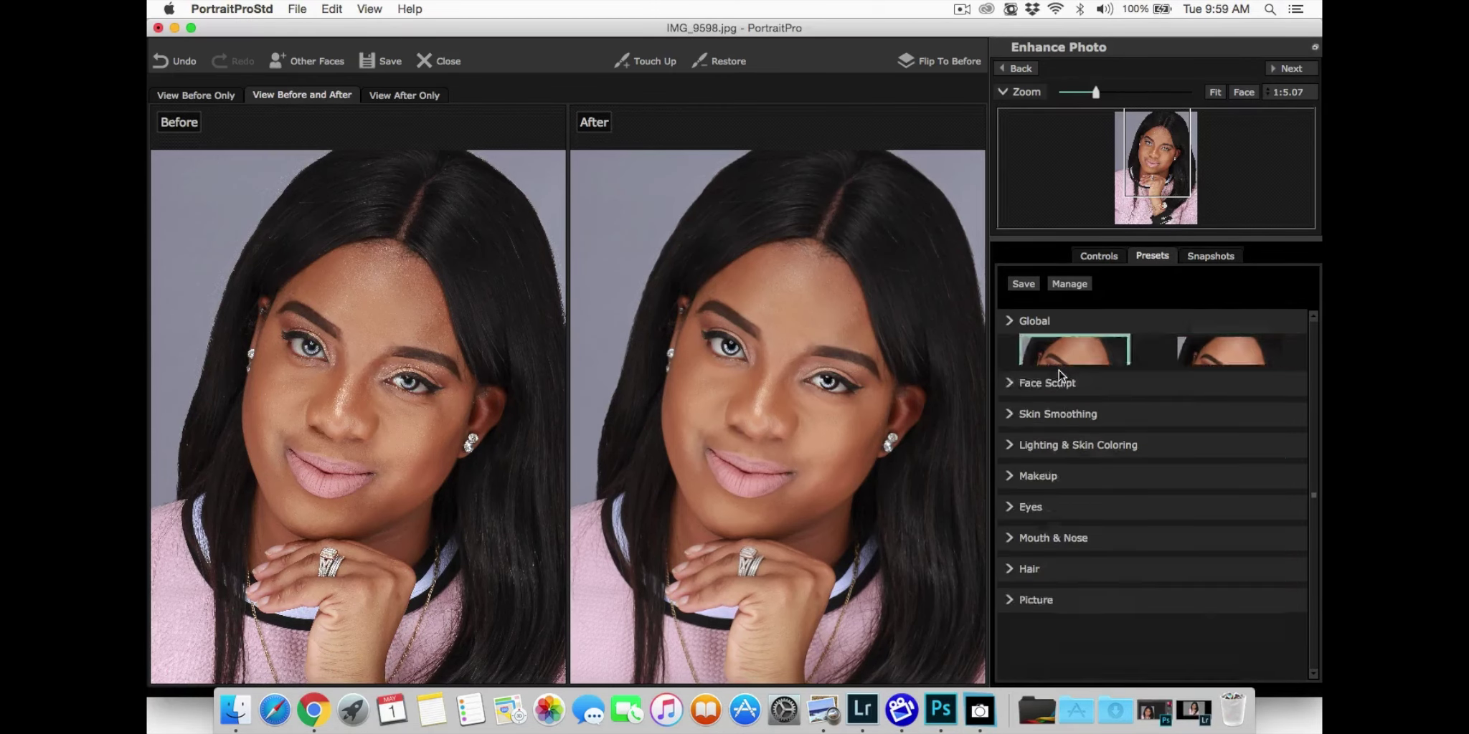
pyautogui.click(1010, 381)
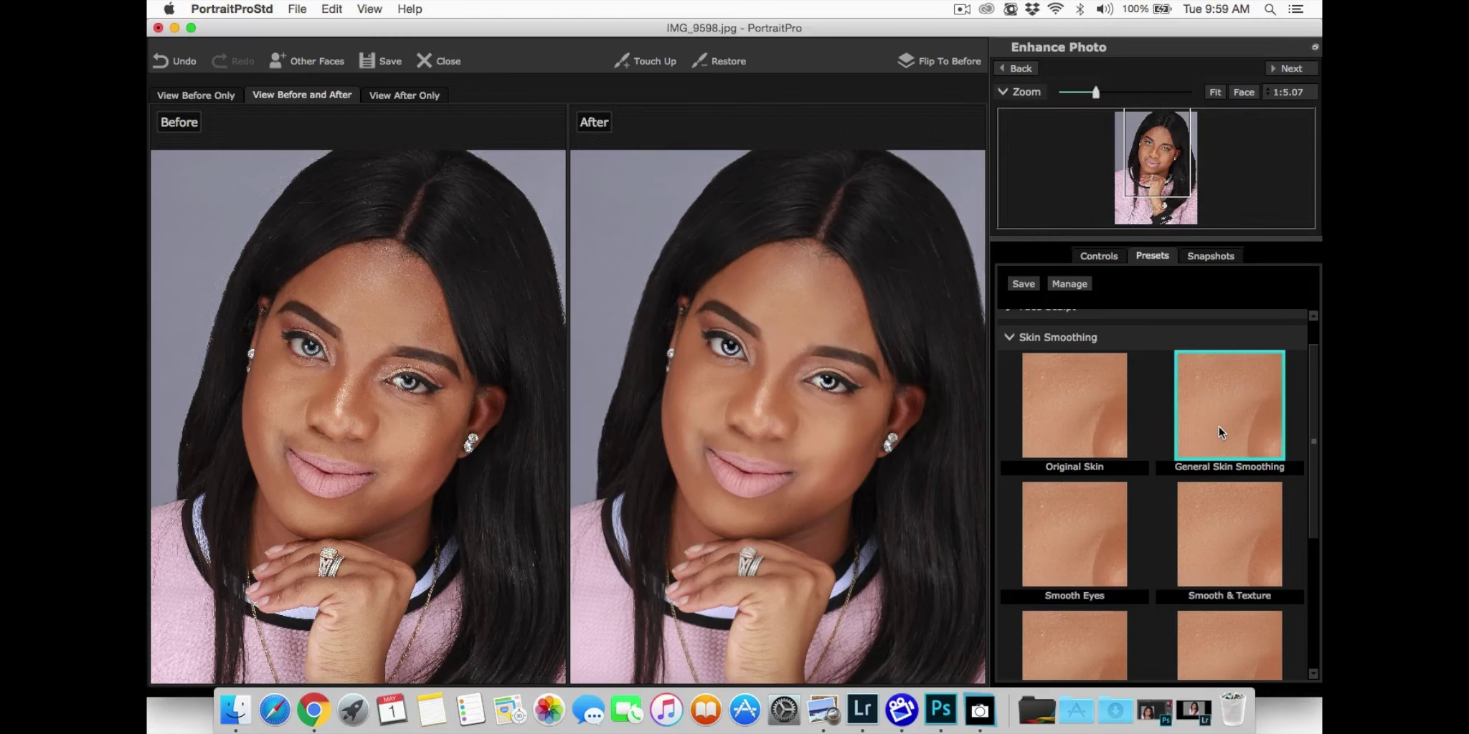
pyautogui.click(1053, 342)
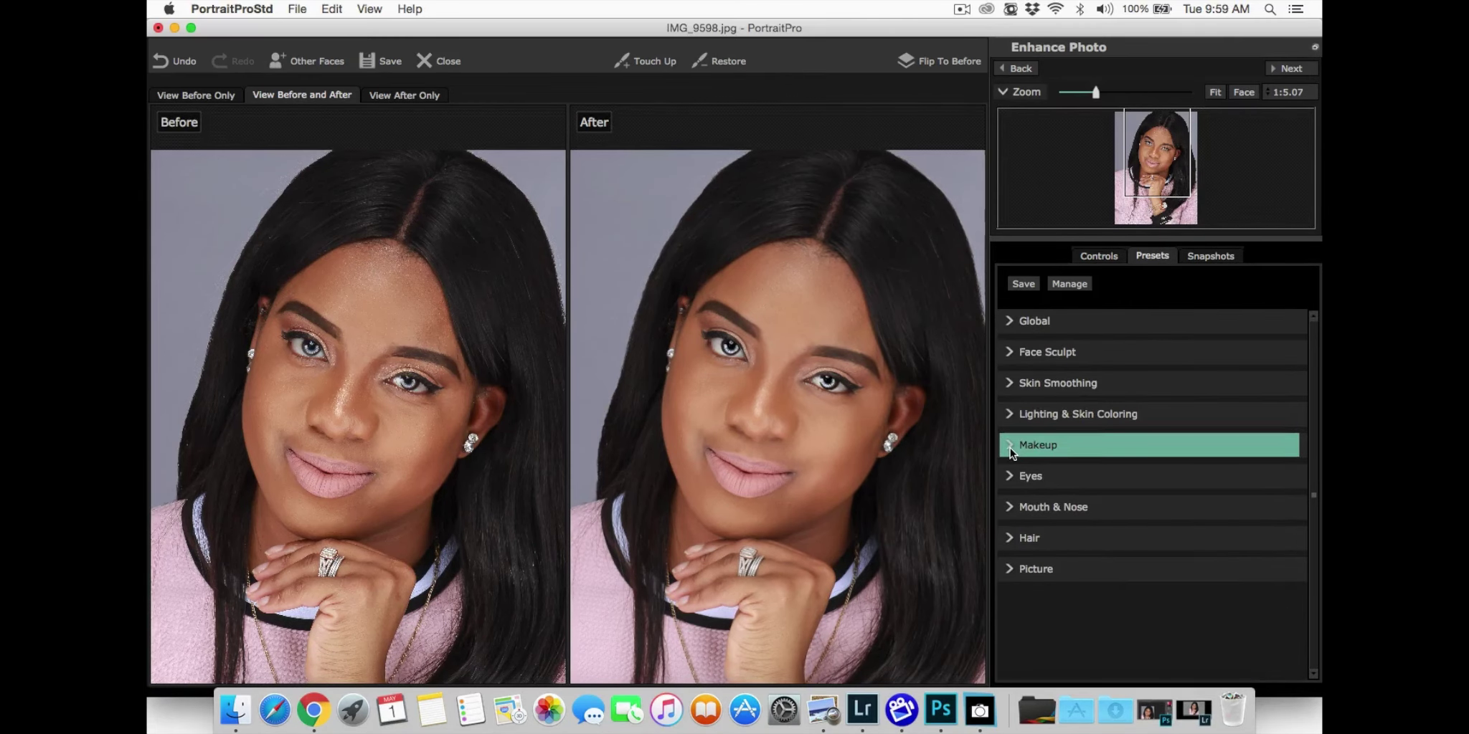
pyautogui.click(1010, 476)
# - In the Makeup controls, set Lipstick to 20 and Upper Eyeshadow to 54
pyautogui.click(1099, 256)
pyautogui.click(1011, 374)
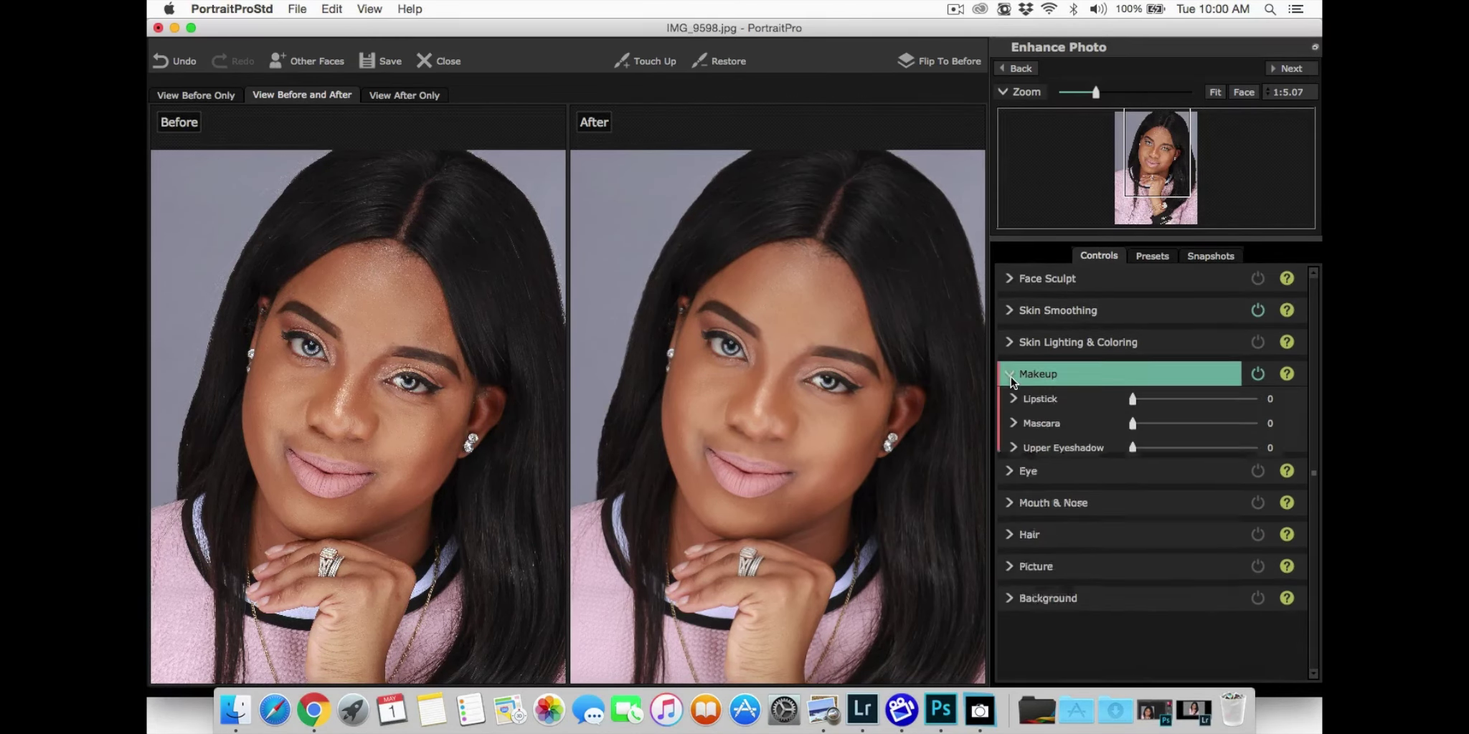
pyautogui.moveTo(1134, 398); pyautogui.dragTo(1156, 399)
pyautogui.scroll(-3, 1183, 574)
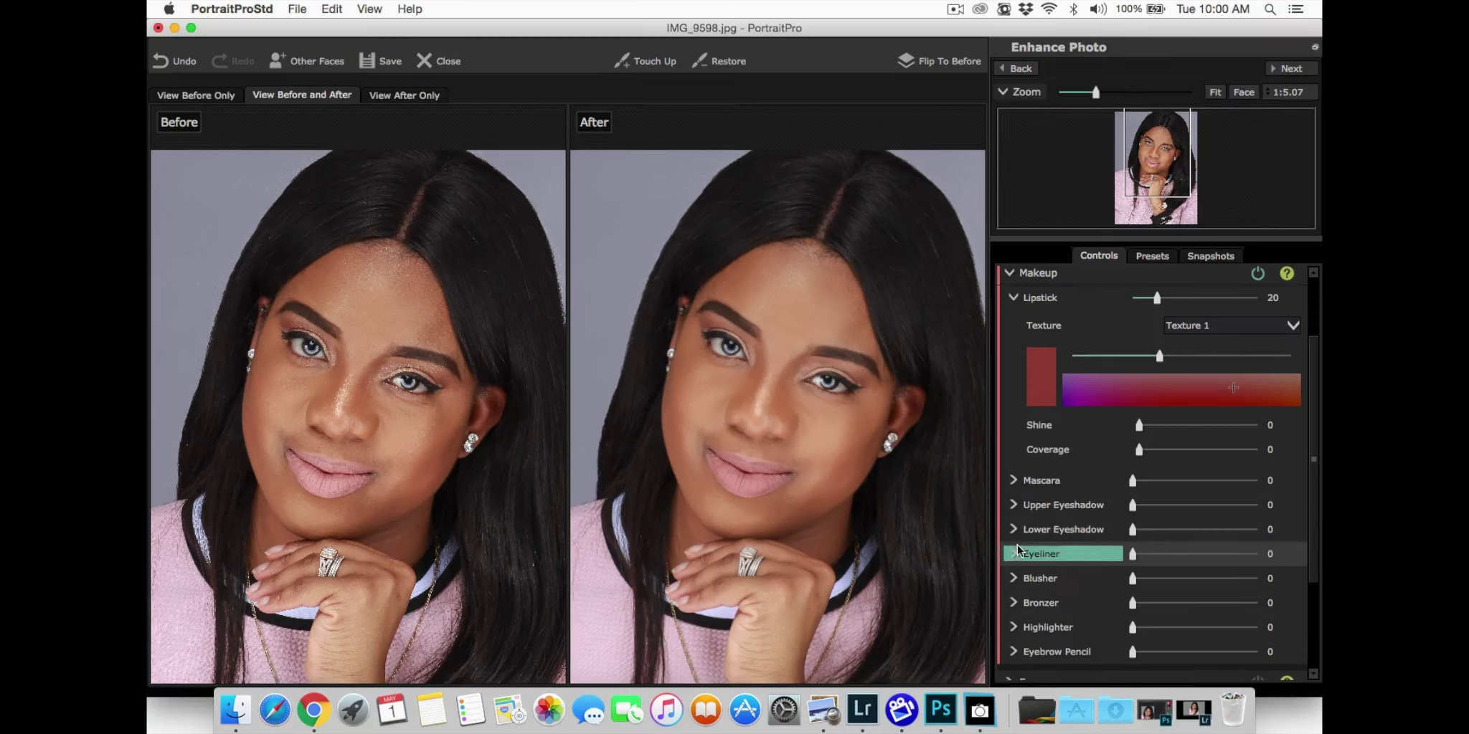
pyautogui.moveTo(1133, 507); pyautogui.dragTo(1199, 441)
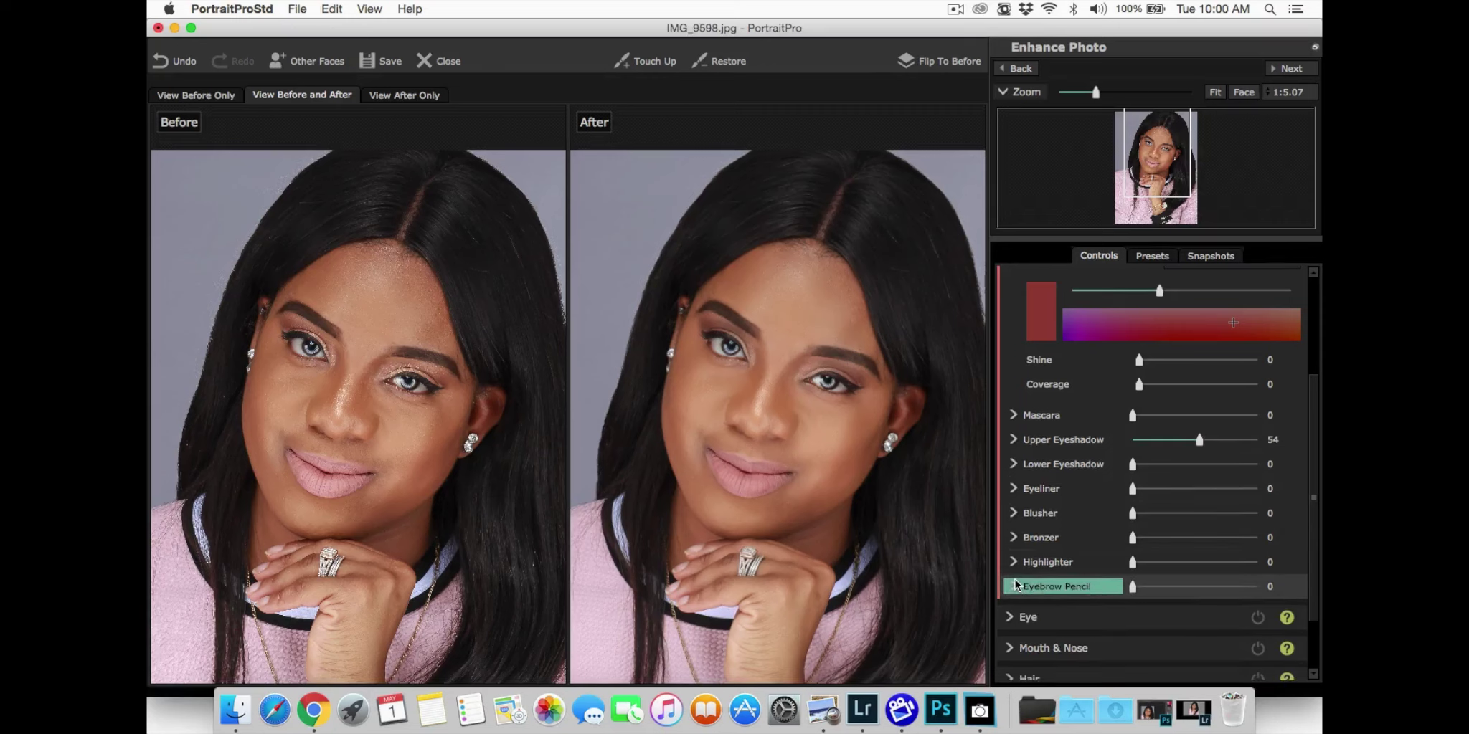
# - Set the Makeup section's Eyebrow Pencil to 14 and Mascara to 14
pyautogui.moveTo(1132, 587)
pyautogui.mouseDown()
pyautogui.moveTo(1132, 535)
pyautogui.moveTo(1151, 535)
pyautogui.mouseUp()
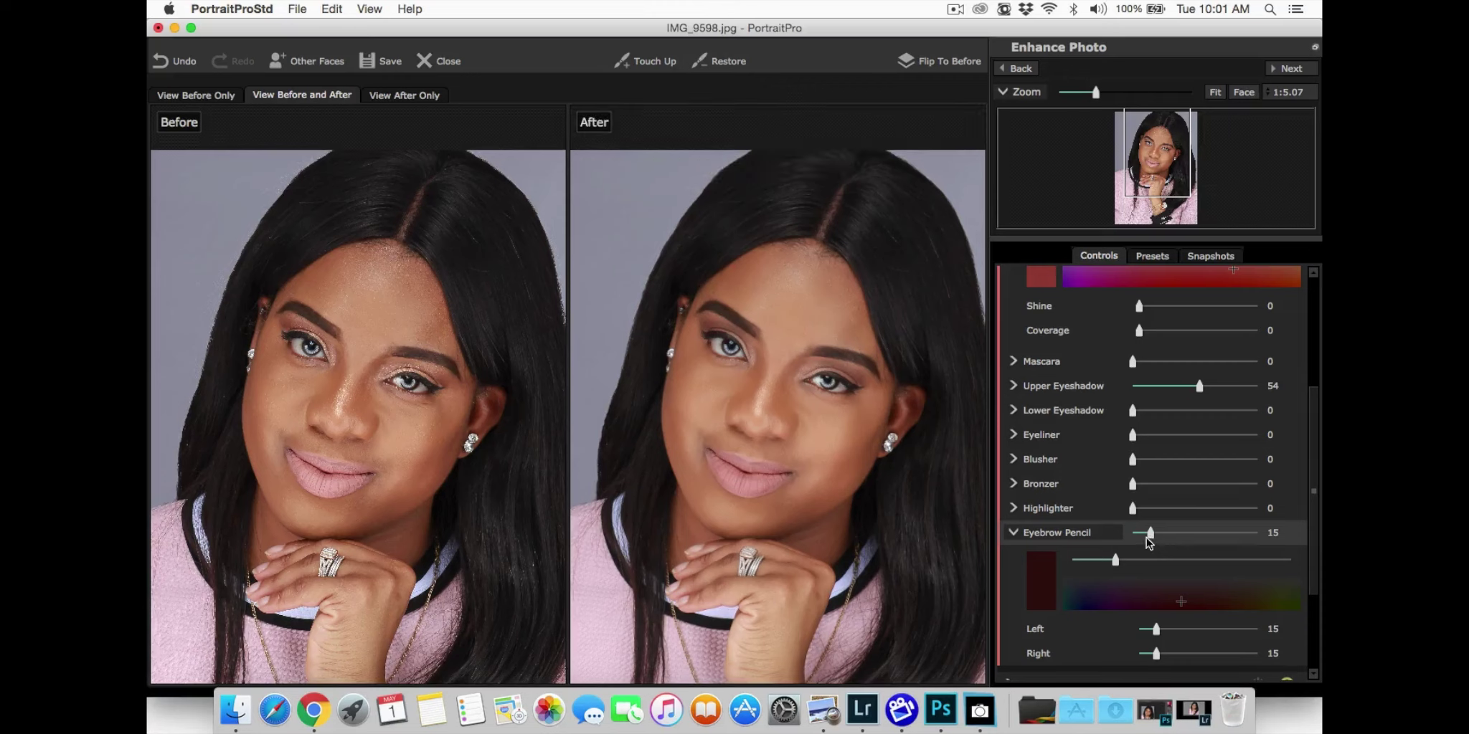
pyautogui.click(1029, 539)
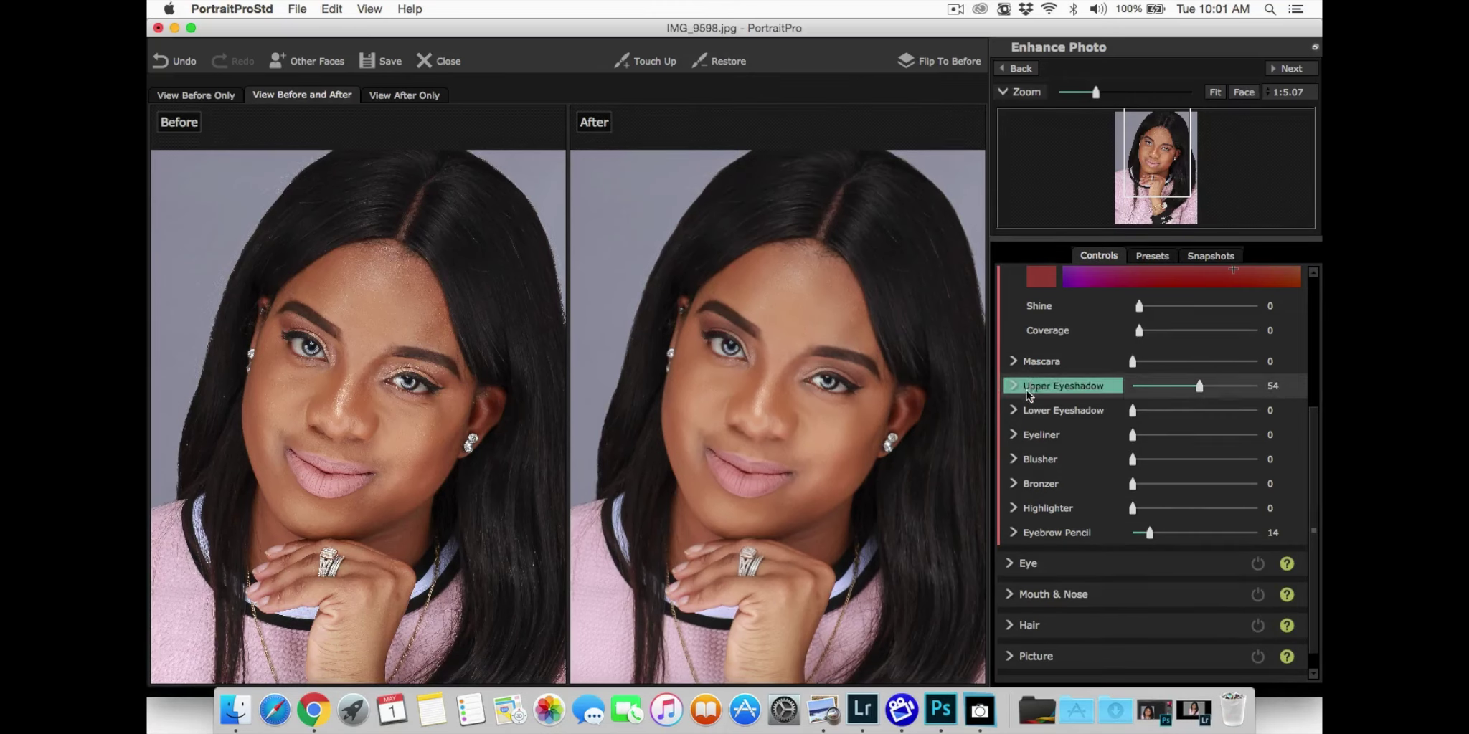
pyautogui.click(1040, 361)
pyautogui.moveTo(1132, 362); pyautogui.dragTo(1146, 363)
pyautogui.click(1146, 362)
# - In Skin Lighting & Coloring, move the light up onto the left side of the model's forehead and set Modeling to 43
pyautogui.scroll(5, 1175, 285)
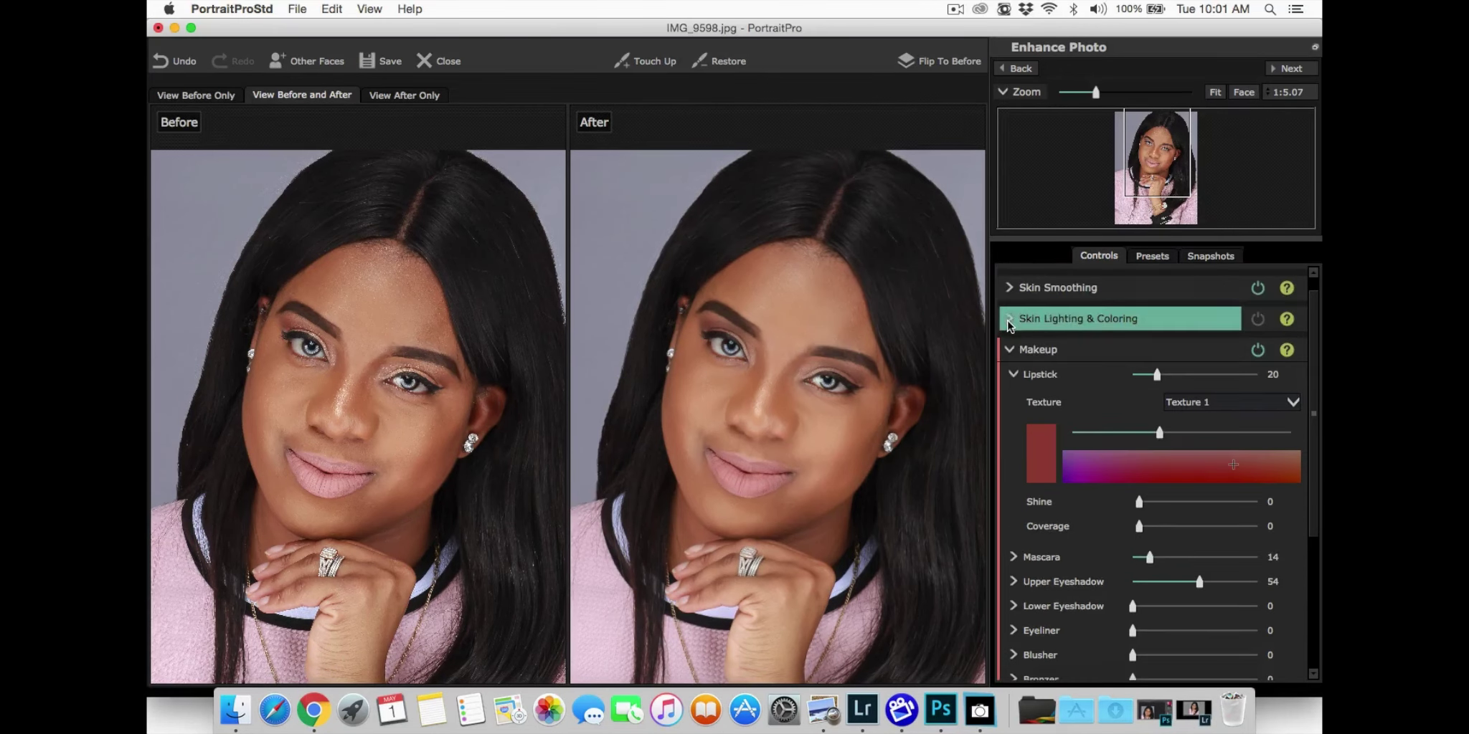
pyautogui.click(1076, 318)
pyautogui.click(958, 512)
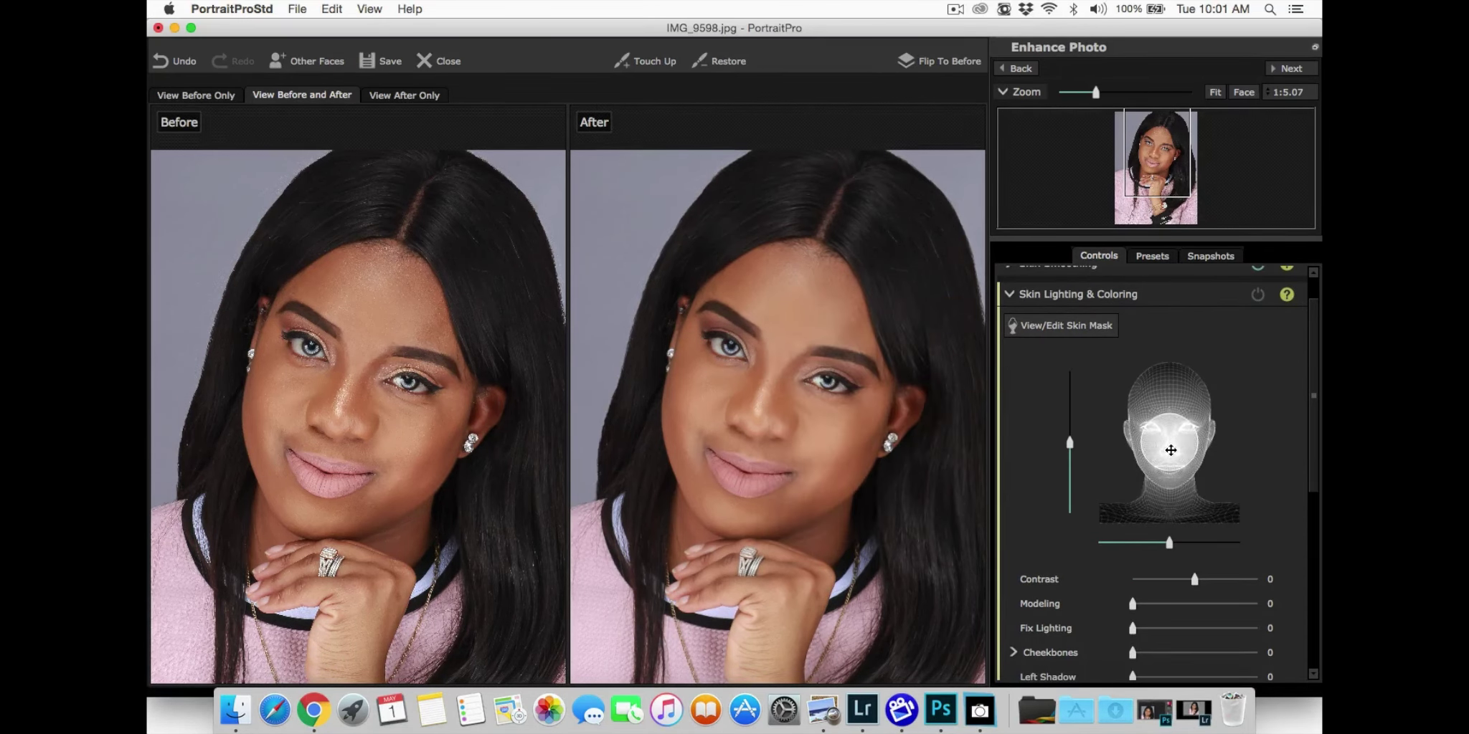
pyautogui.moveTo(1168, 439); pyautogui.dragTo(1152, 390)
pyautogui.scroll(-3, 1272, 507)
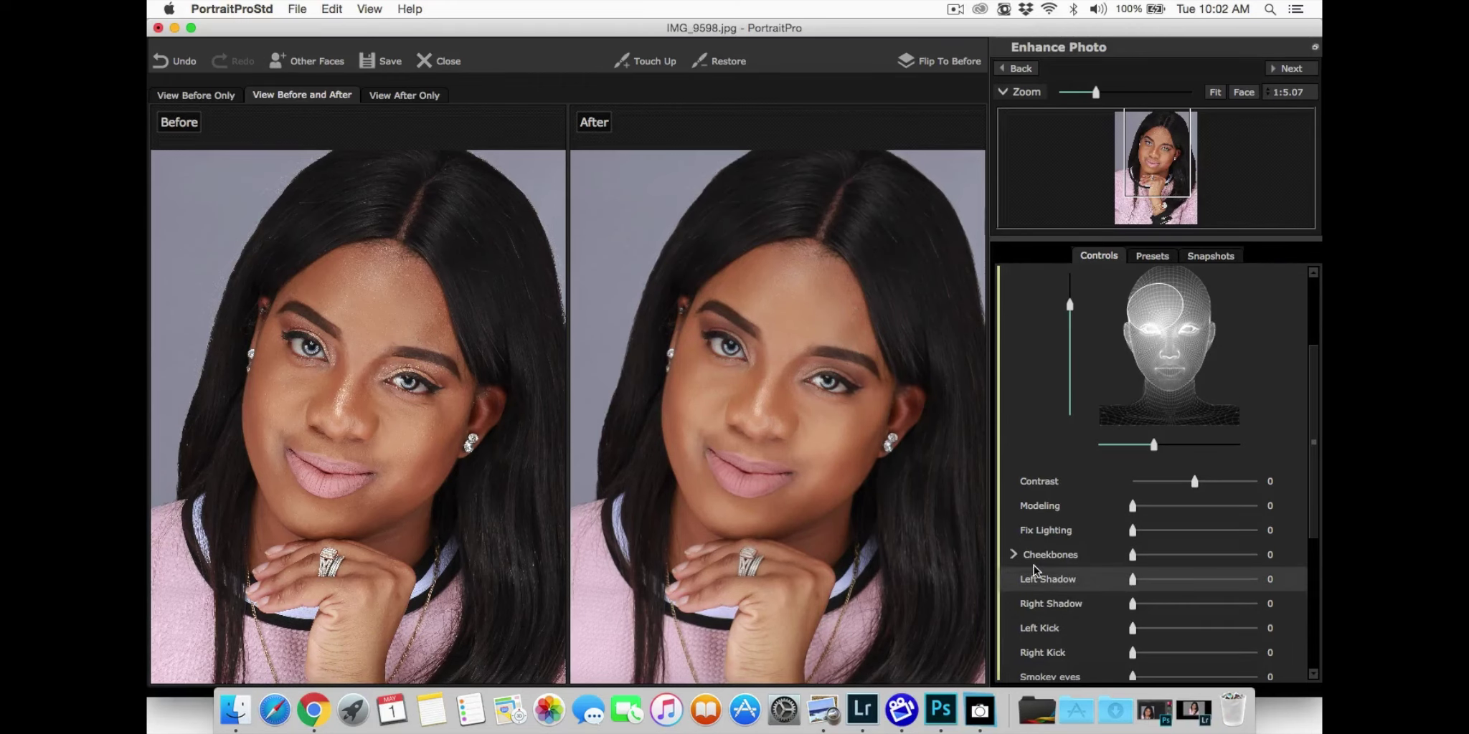
pyautogui.moveTo(1133, 505); pyautogui.dragTo(1207, 515)
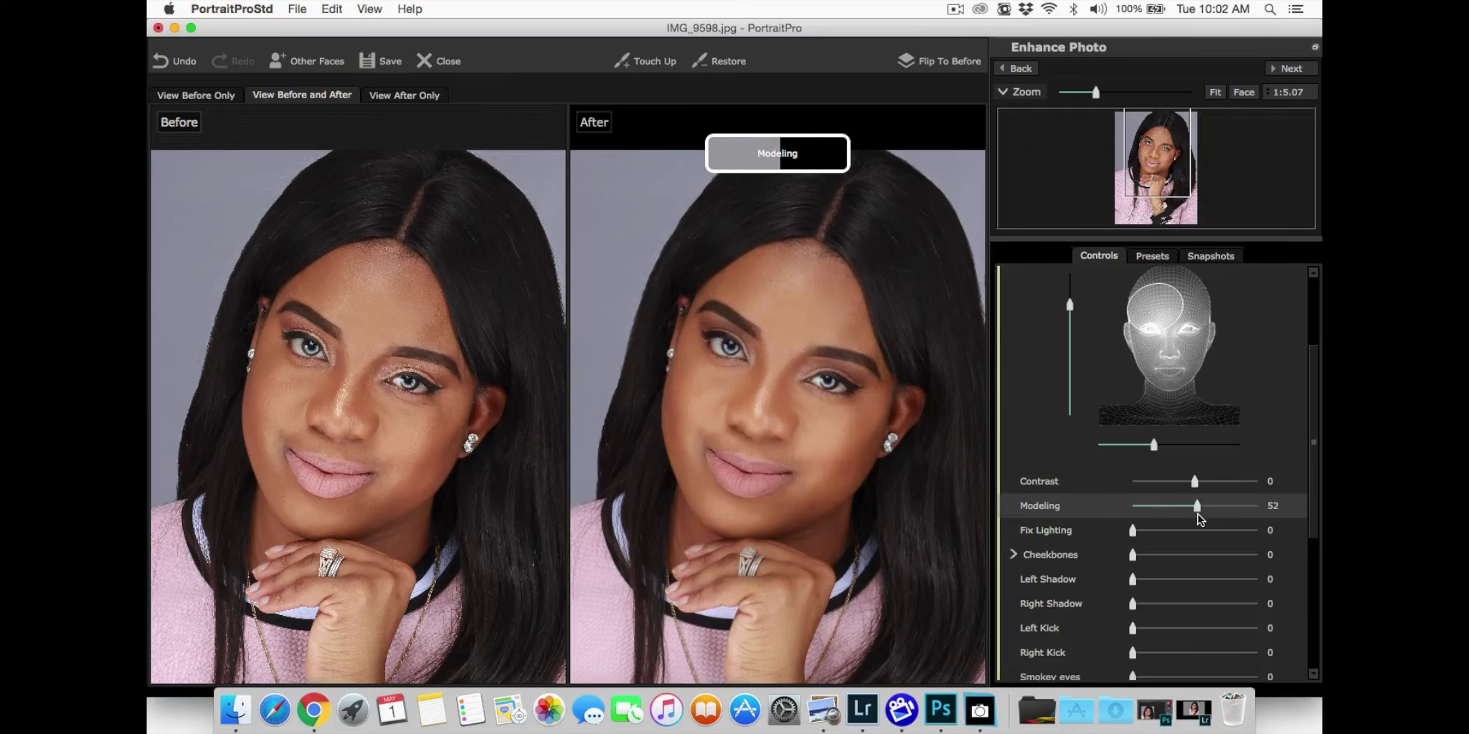
# - Set both Left Shadow and Right Shadow to 7 in Skin Lighting & Coloring
pyautogui.scroll(-5, 1063, 532)
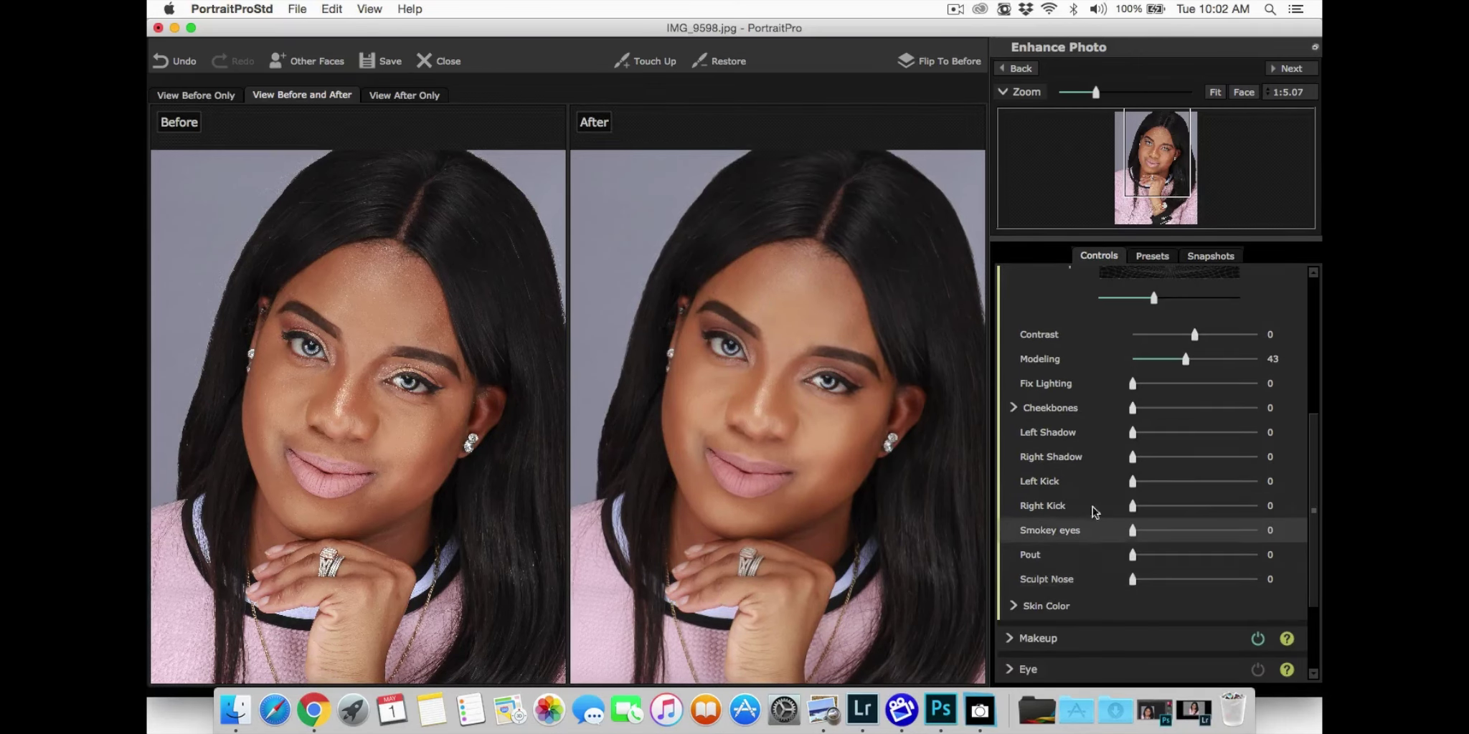
pyautogui.moveTo(1134, 435); pyautogui.dragTo(1140, 457)
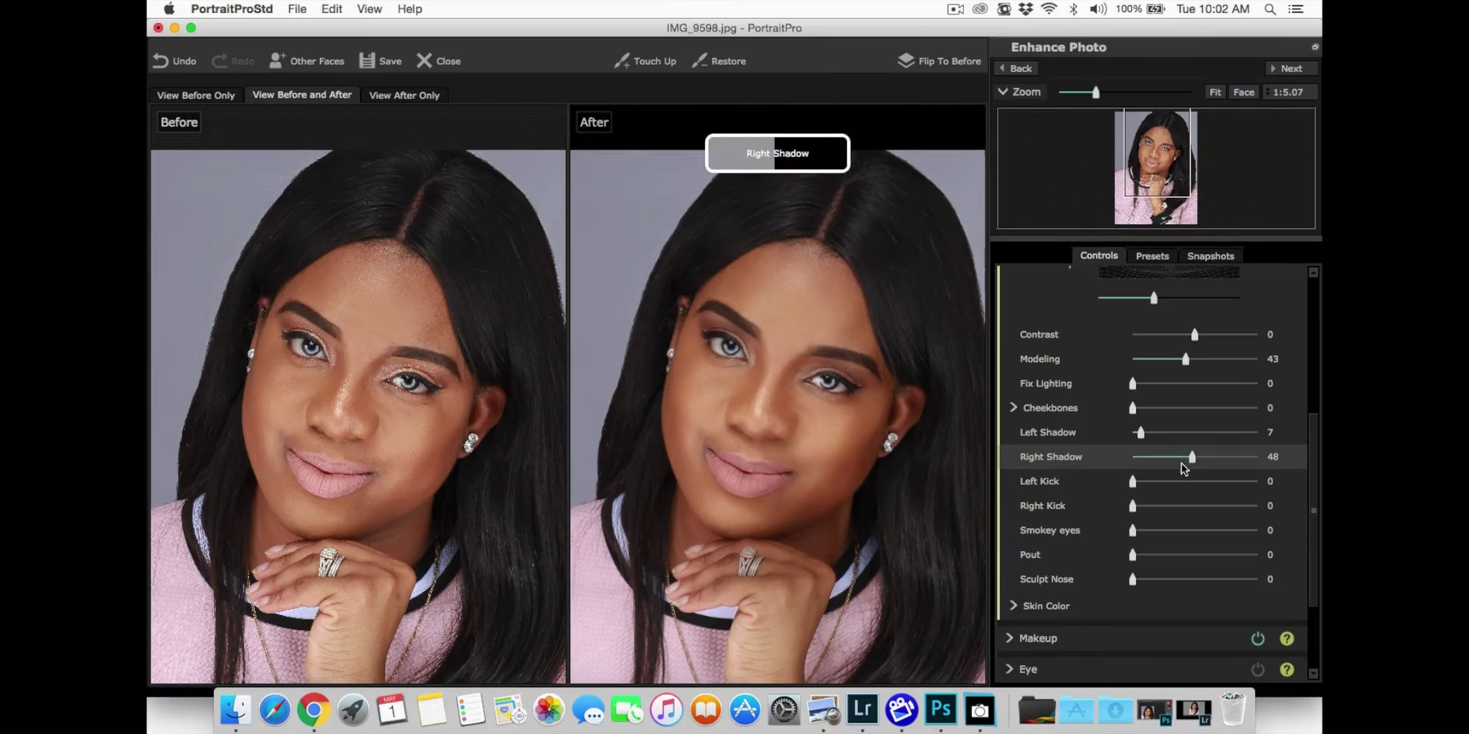
pyautogui.scroll(10, 1223, 609)
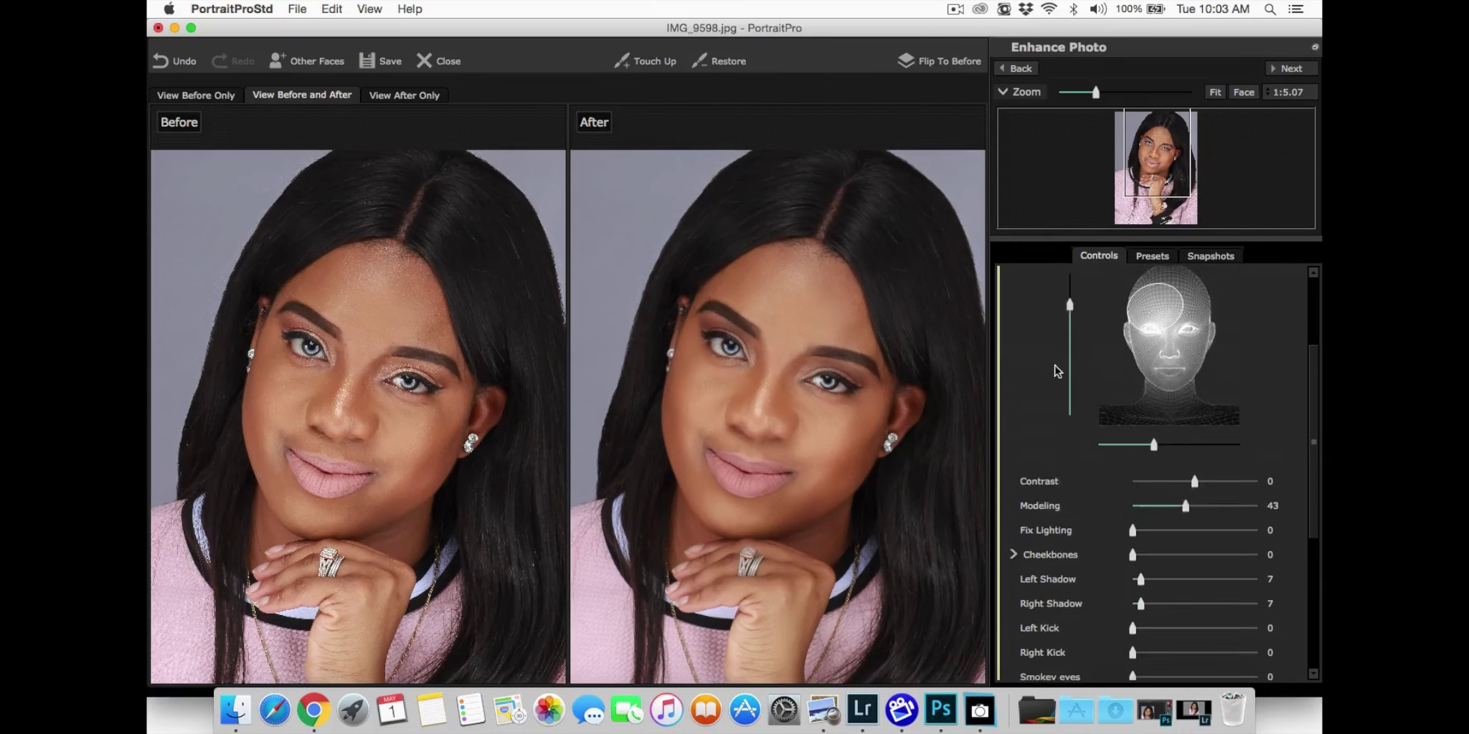
pyautogui.click(1012, 340)
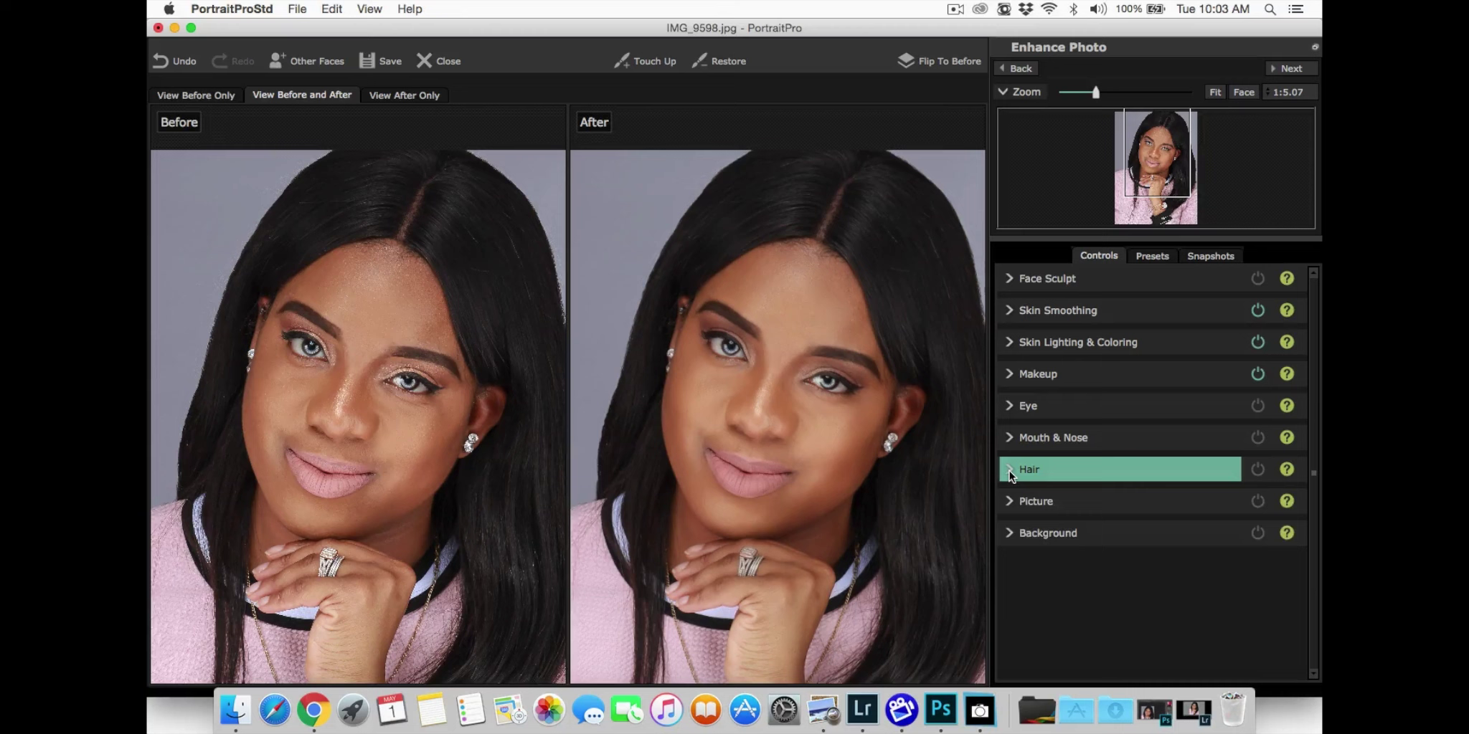
# - Compare the wider portrait with the original, then set Right Shadow to 5 and lower Left Shadow slightly in Skin Lighting & Coloring
pyautogui.click(1011, 438)
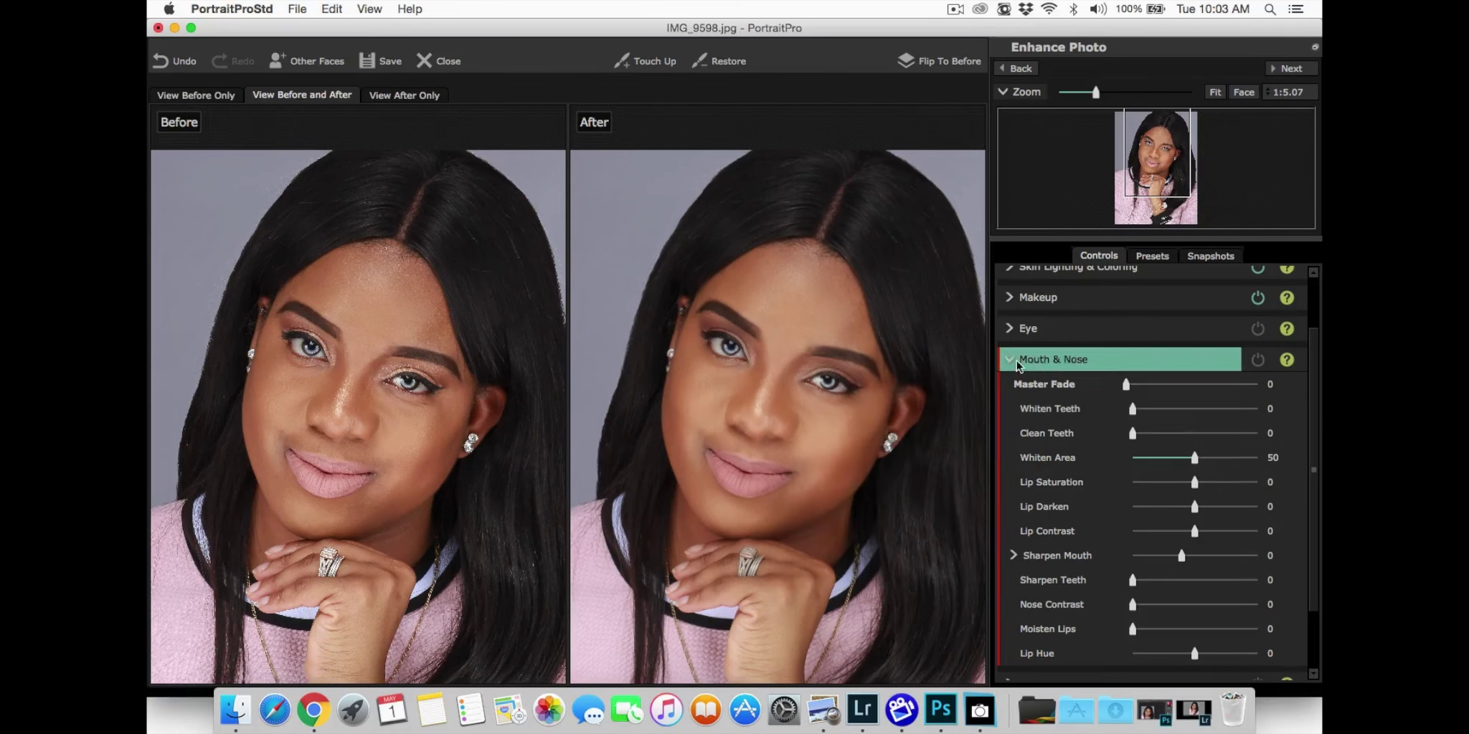
pyautogui.click(1097, 359)
pyautogui.moveTo(1095, 93); pyautogui.dragTo(1082, 94)
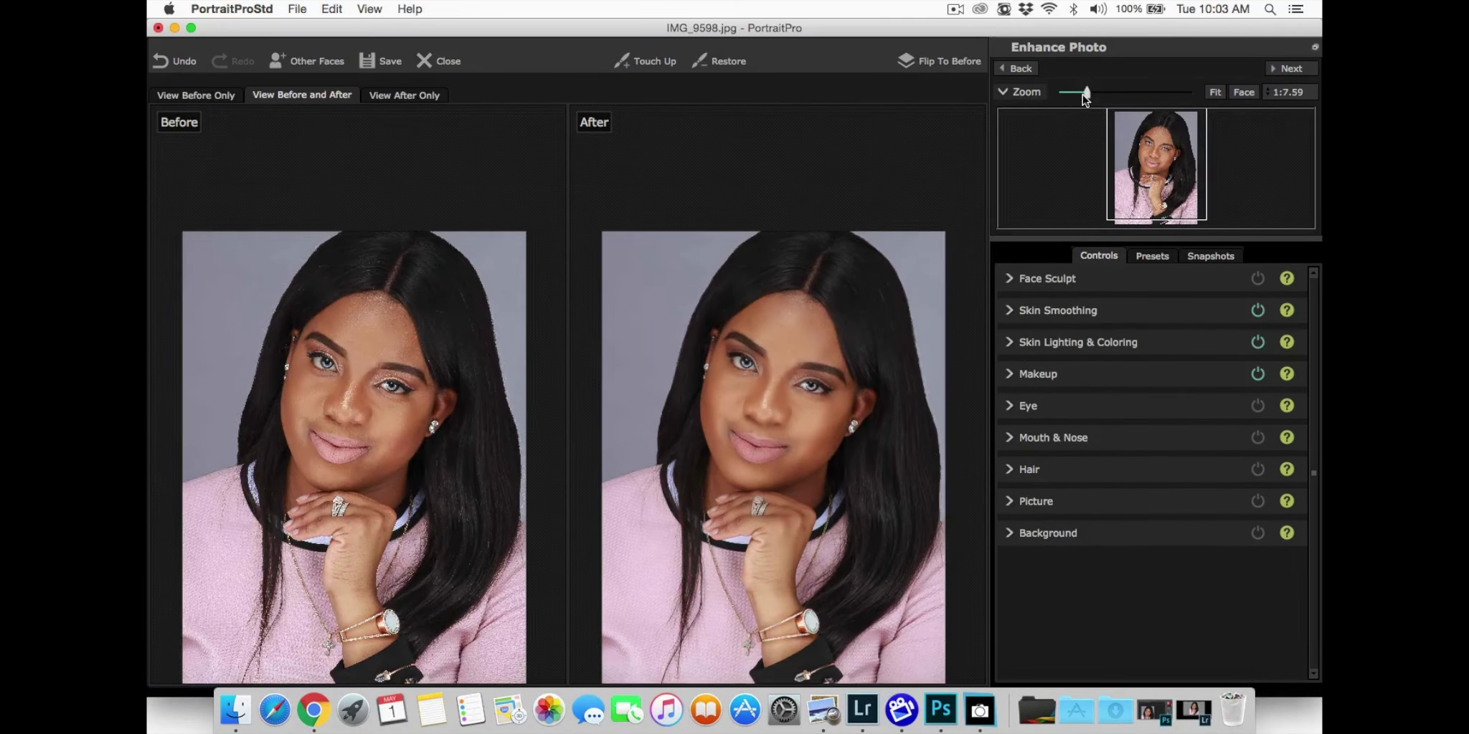
pyautogui.click(946, 63)
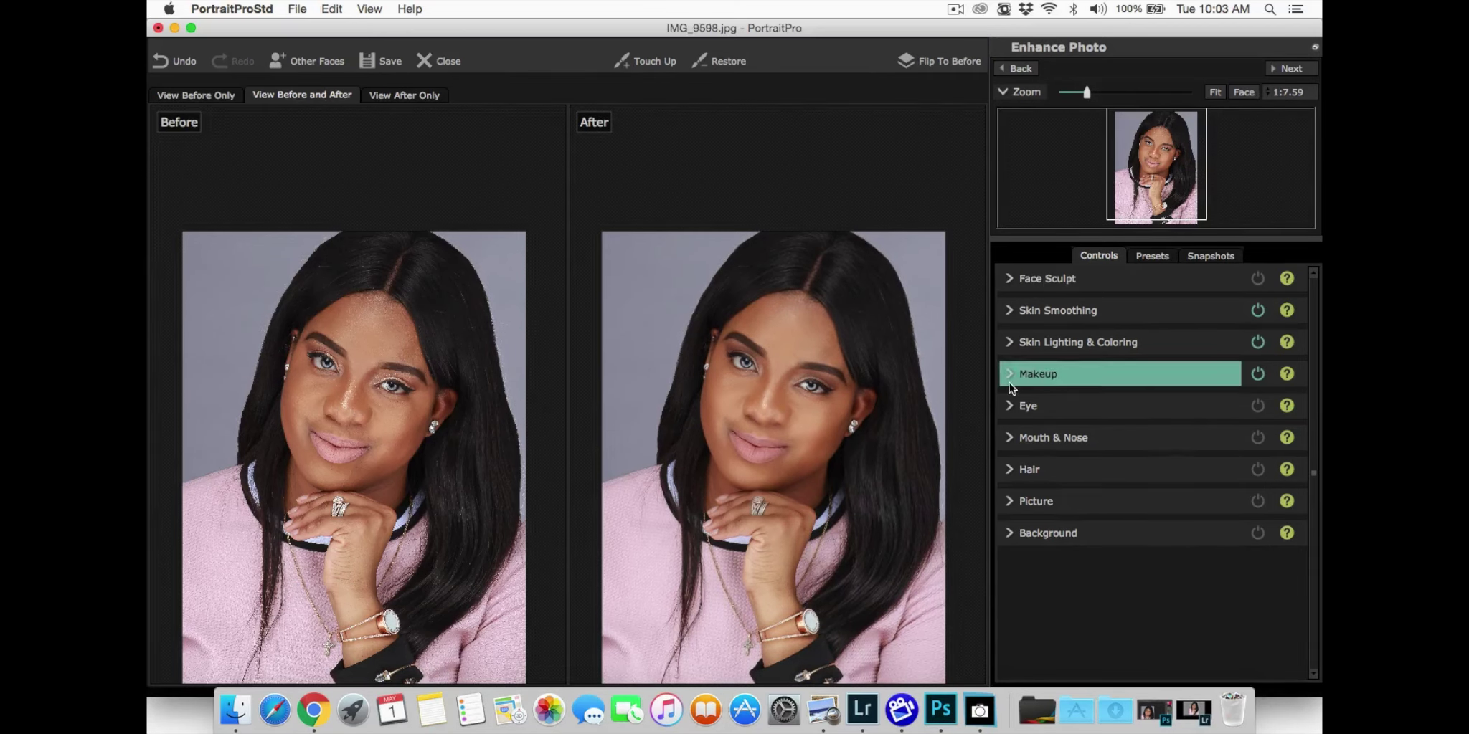
pyautogui.click(1012, 344)
pyautogui.scroll(-3, 1174, 549)
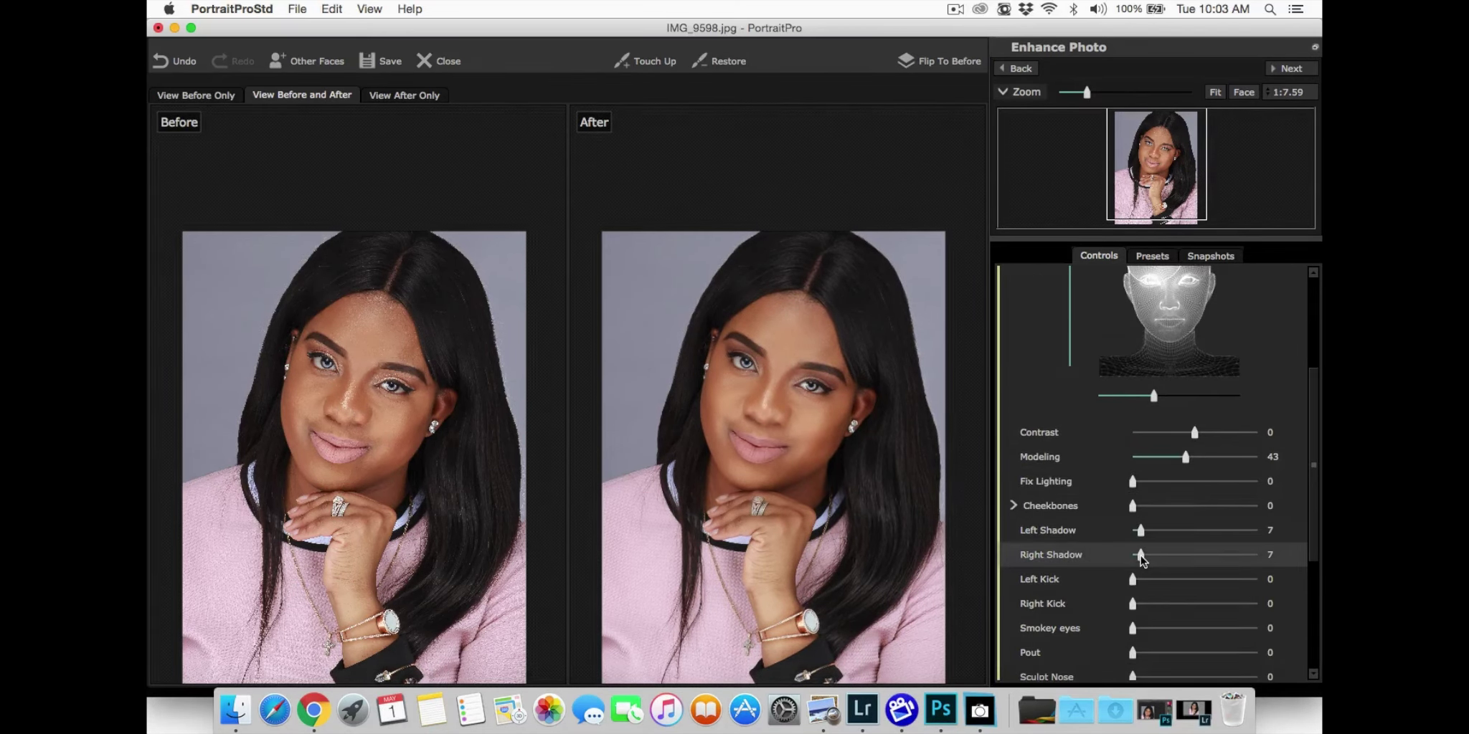
pyautogui.moveTo(1140, 555); pyautogui.dragTo(1138, 531)
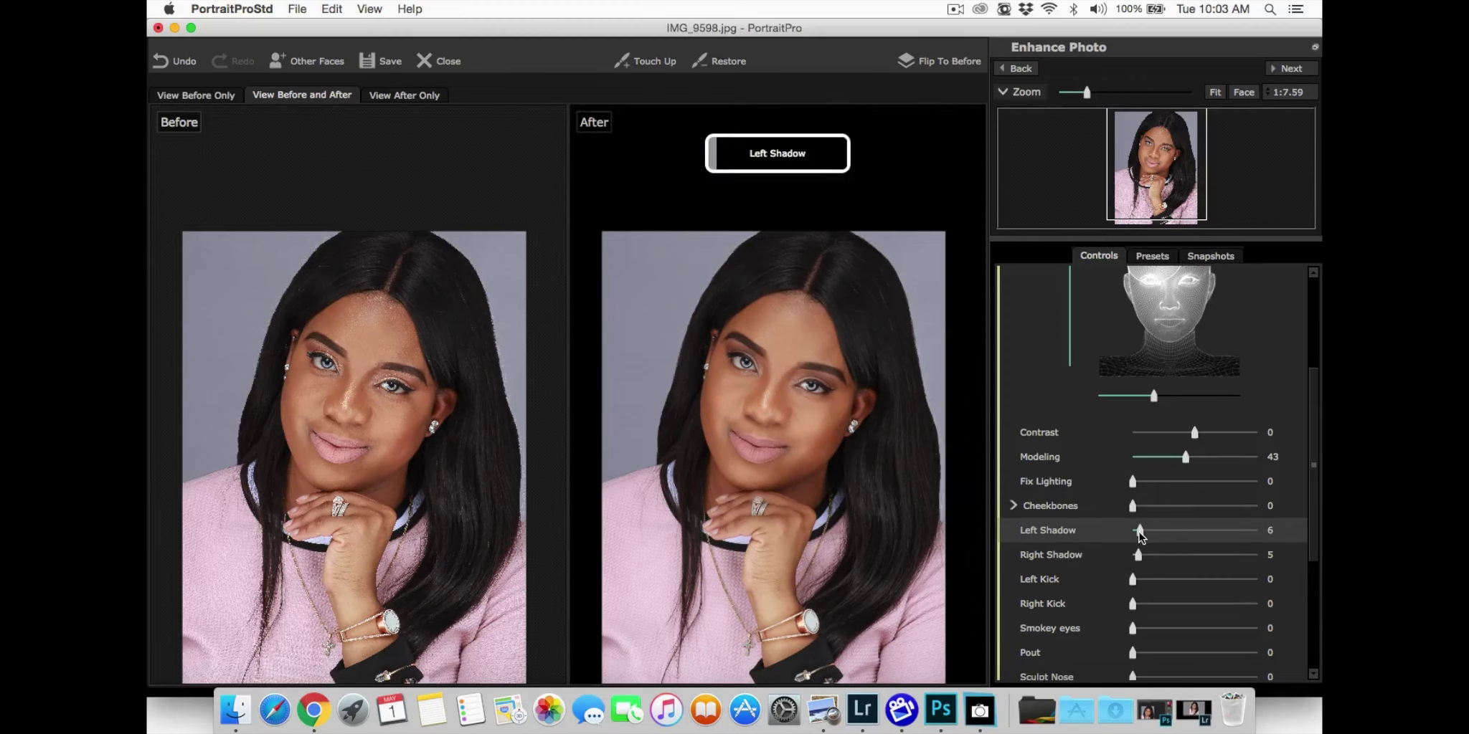
pyautogui.click(1016, 339)
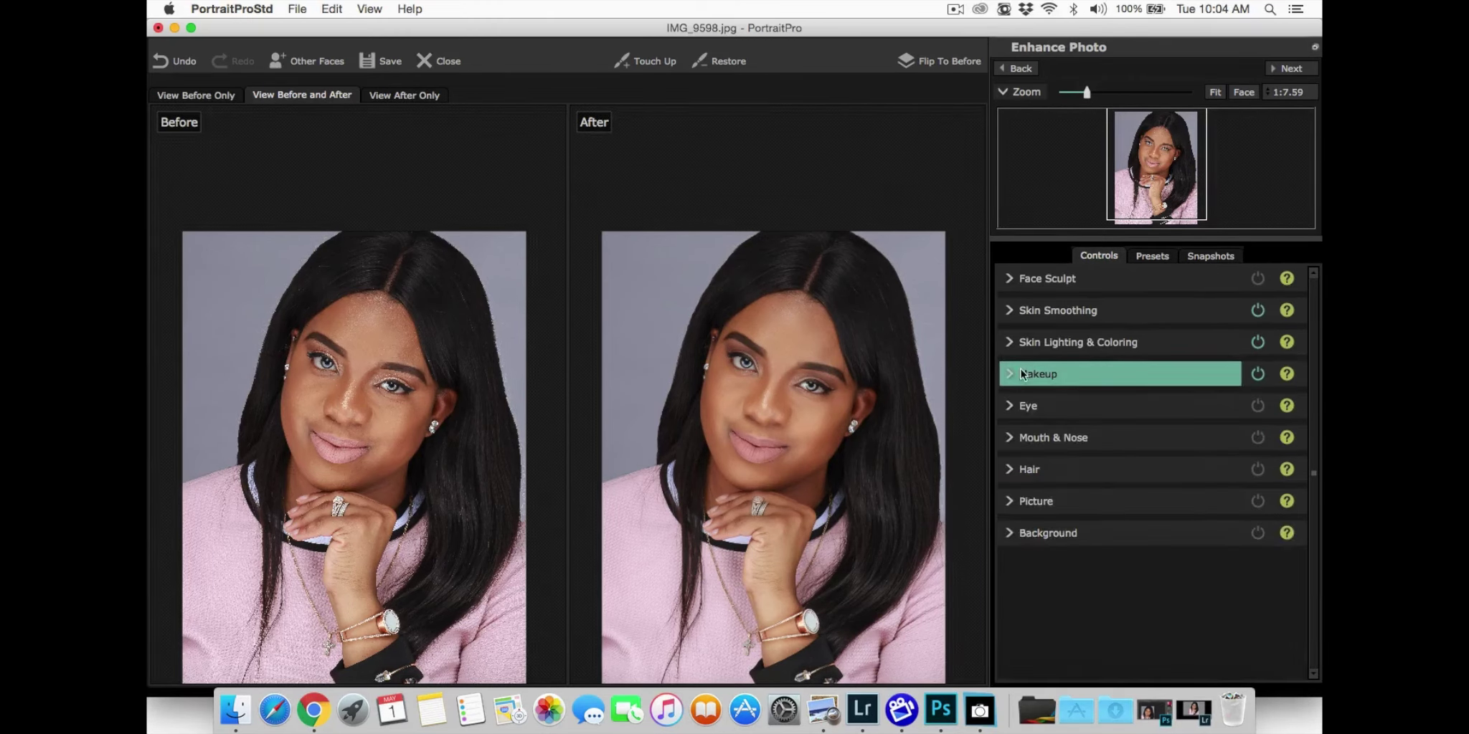
# - Set the Makeup section's Blusher to 18 and keep Bronzer at 0
pyautogui.click(1037, 371)
pyautogui.click(1032, 318)
pyautogui.click(1062, 450)
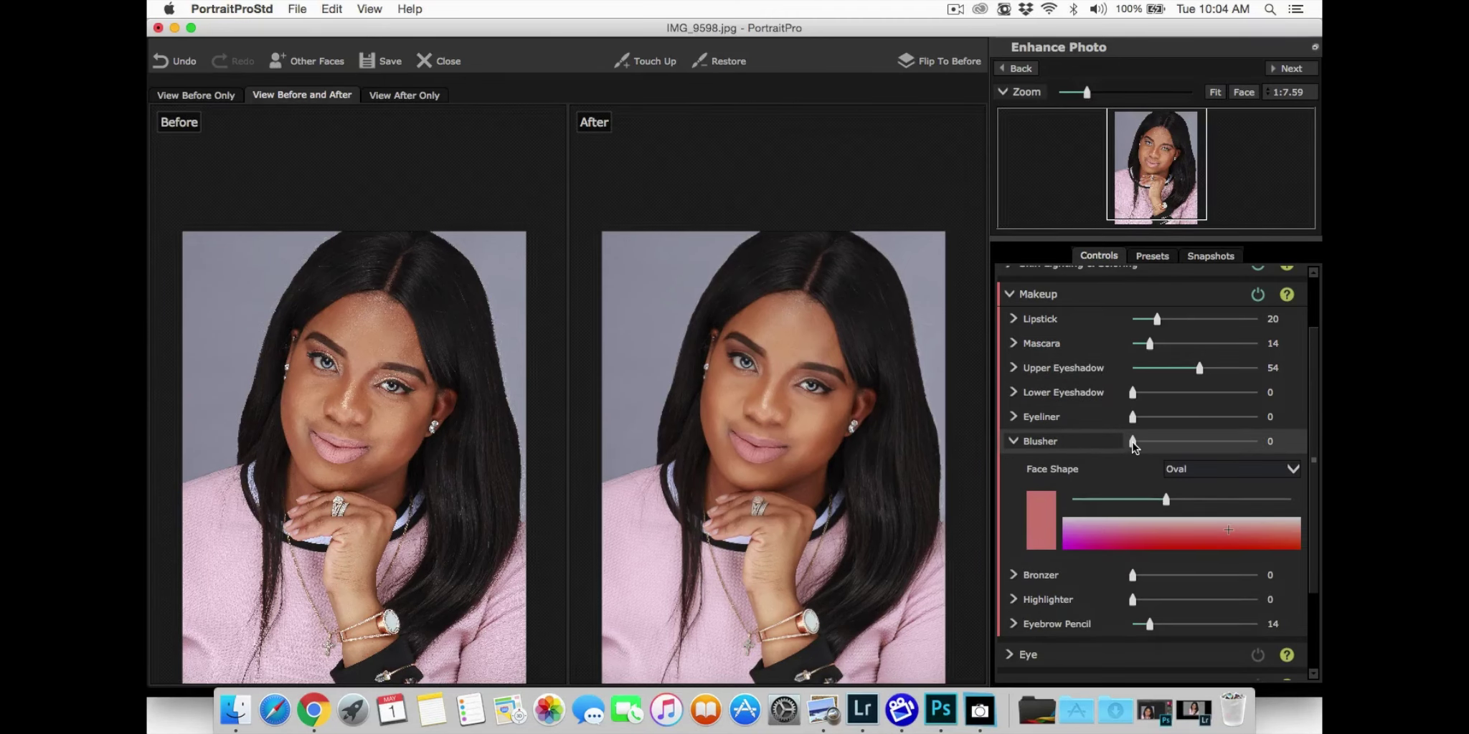
pyautogui.moveTo(1131, 441)
pyautogui.mouseDown()
pyautogui.moveTo(1197, 445)
pyautogui.moveTo(1154, 446)
pyautogui.mouseUp()
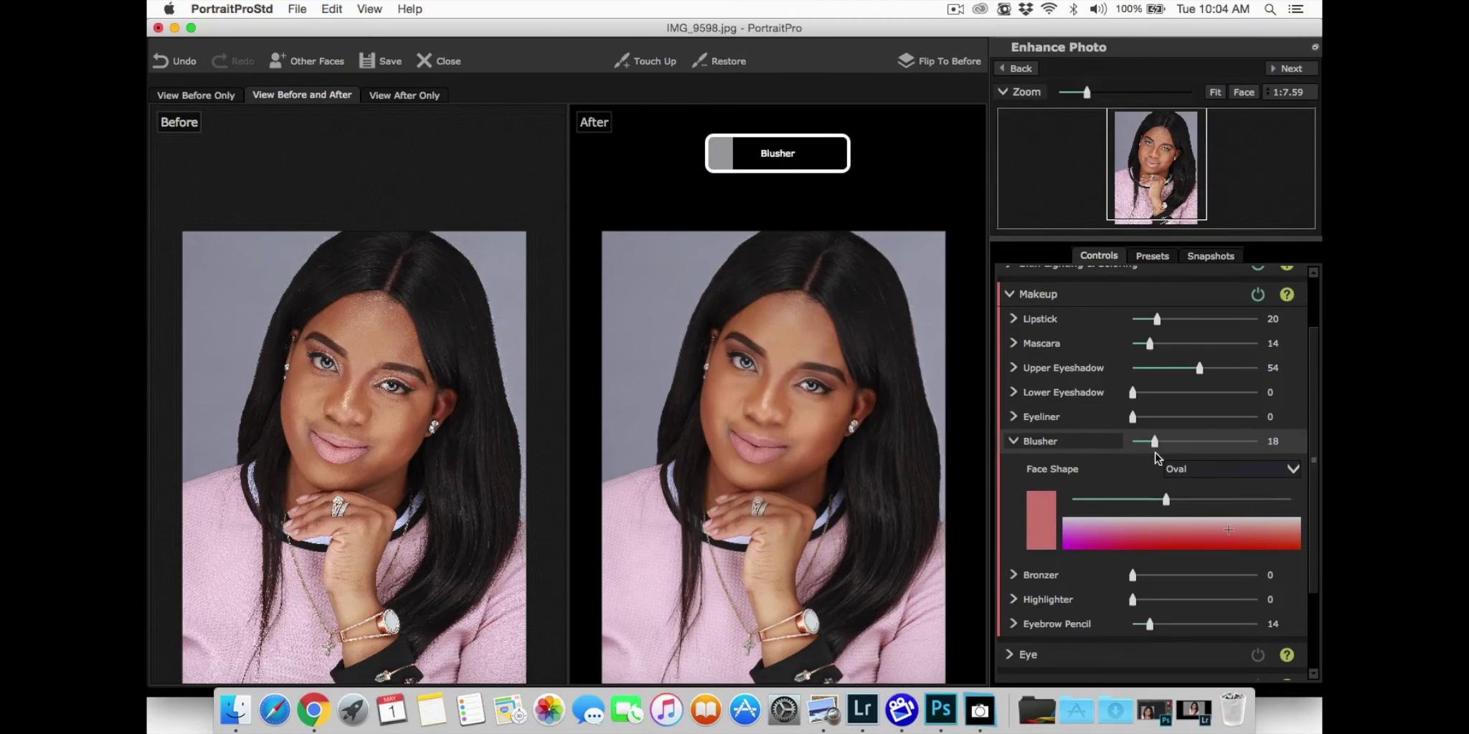
pyautogui.click(1015, 440)
pyautogui.click(1133, 466)
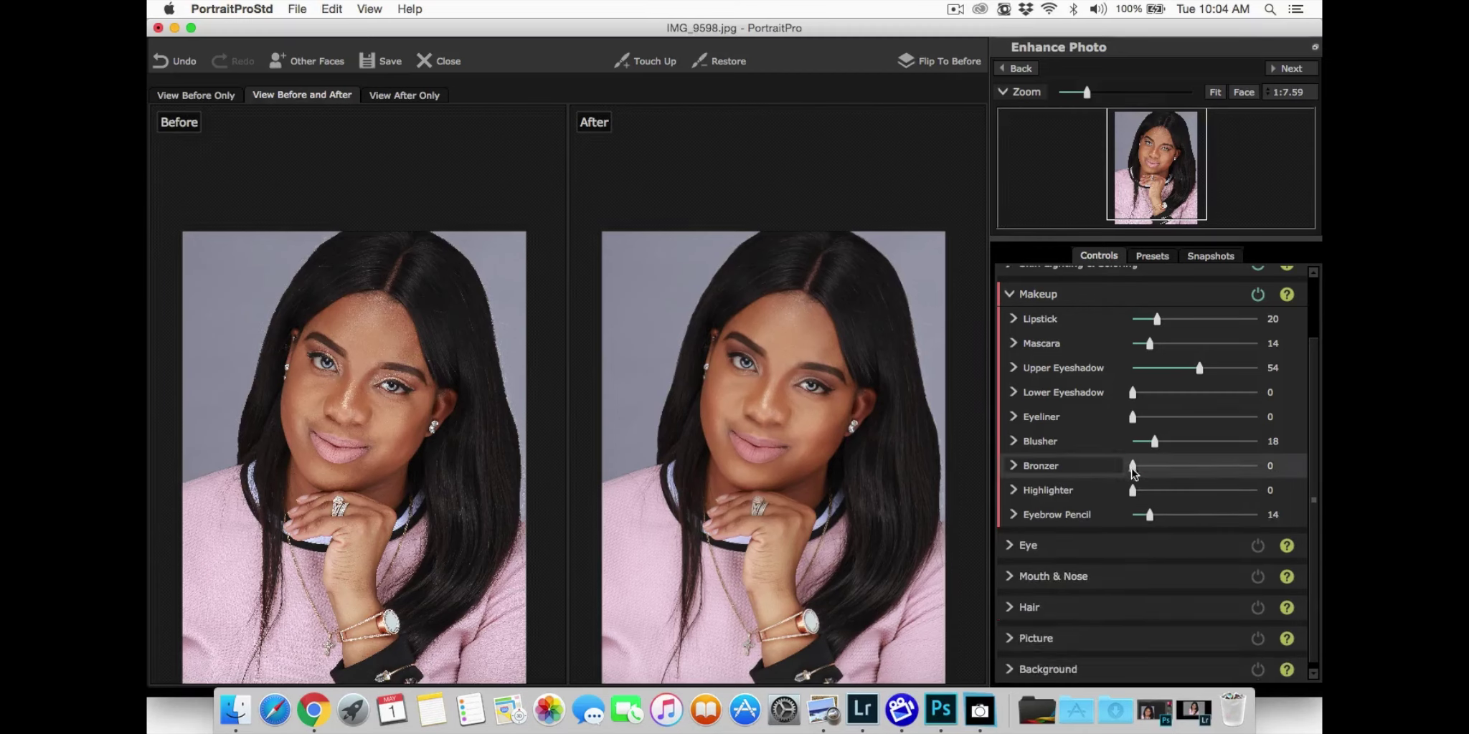
pyautogui.moveTo(1133, 468); pyautogui.dragTo(1118, 472)
pyautogui.click(1090, 468)
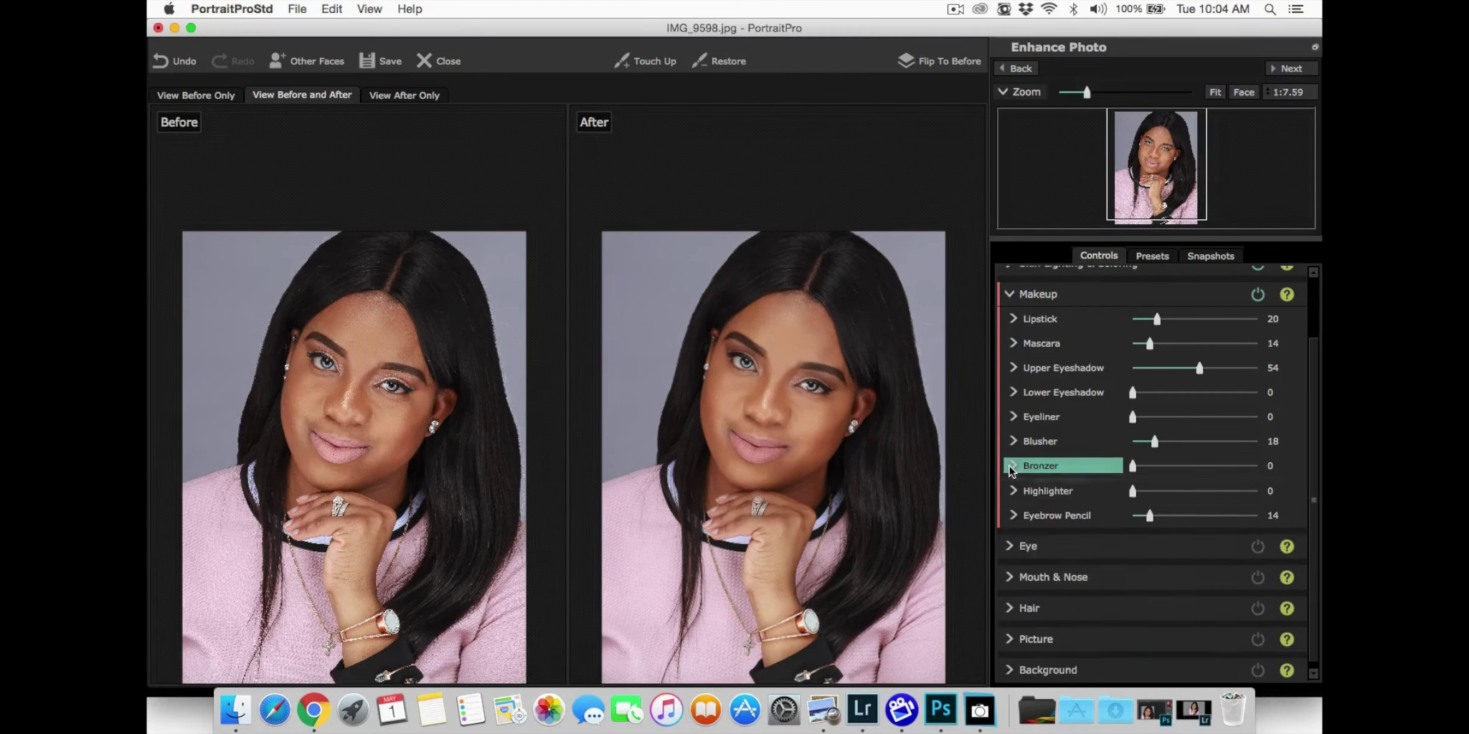
pyautogui.click(1183, 292)
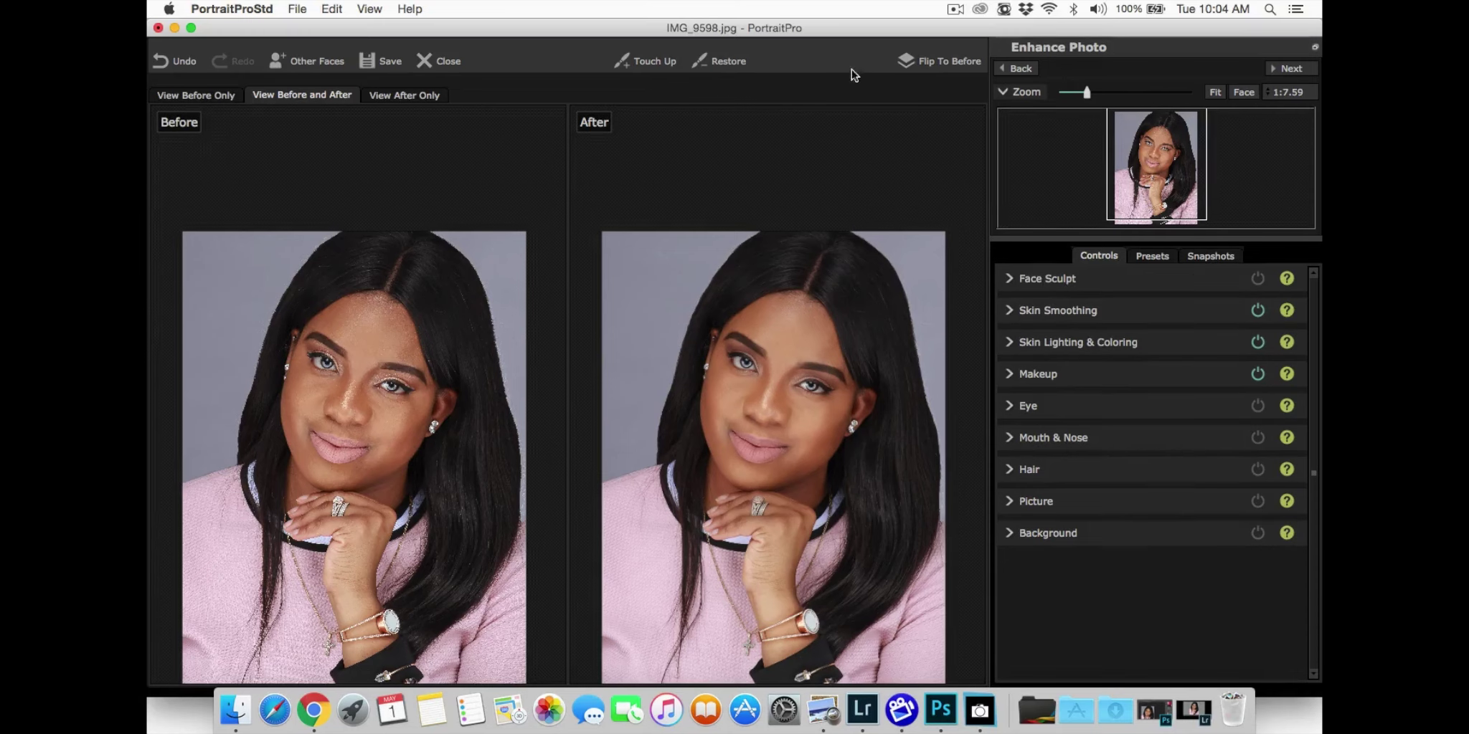
# - Compare the enhanced portrait with the original and save it as IMG_9598_pp.jpg
pyautogui.click(933, 62)
pyautogui.moveTo(1080, 93)
pyautogui.mouseDown()
pyautogui.moveTo(1092, 92)
pyautogui.moveTo(1080, 98)
pyautogui.mouseUp()
pyautogui.click(1291, 68)
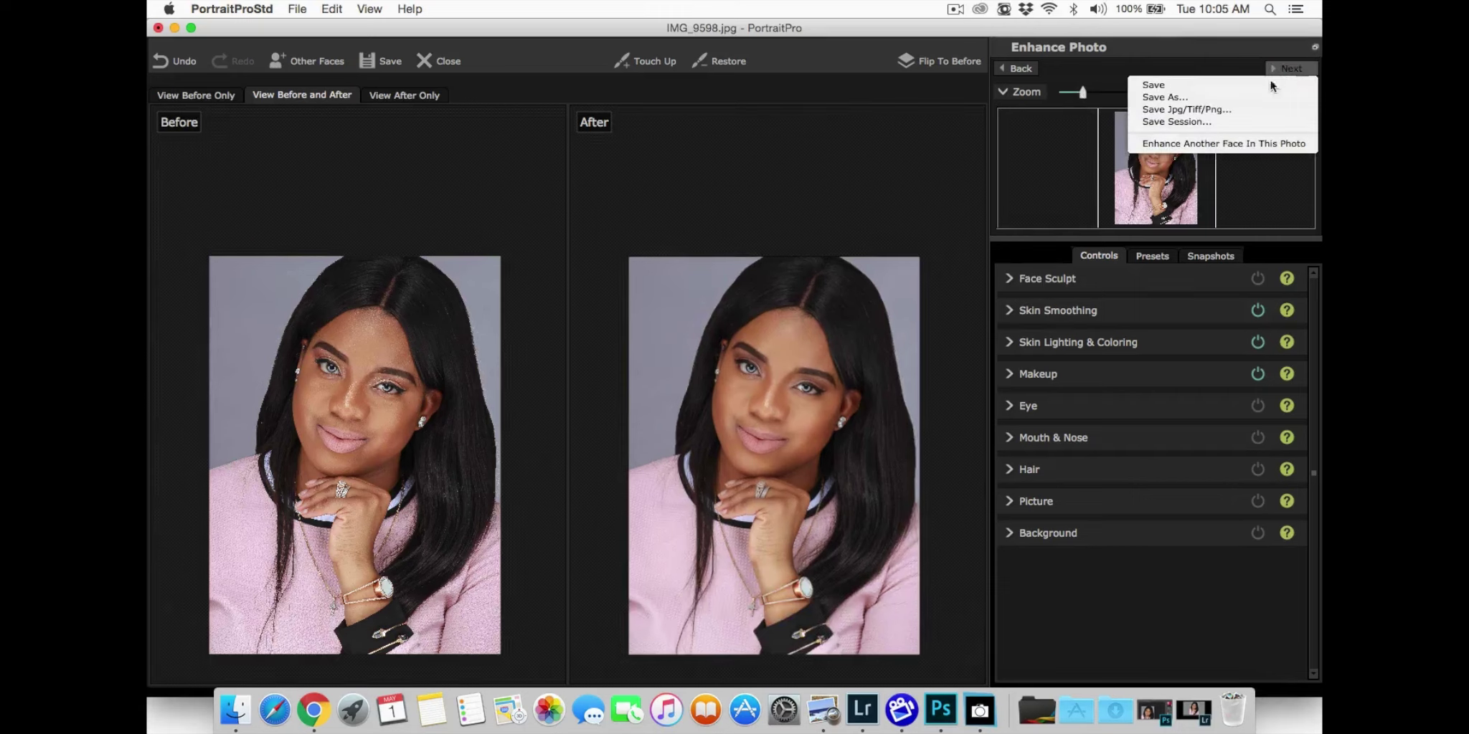
pyautogui.click(1175, 98)
pyautogui.click(887, 305)
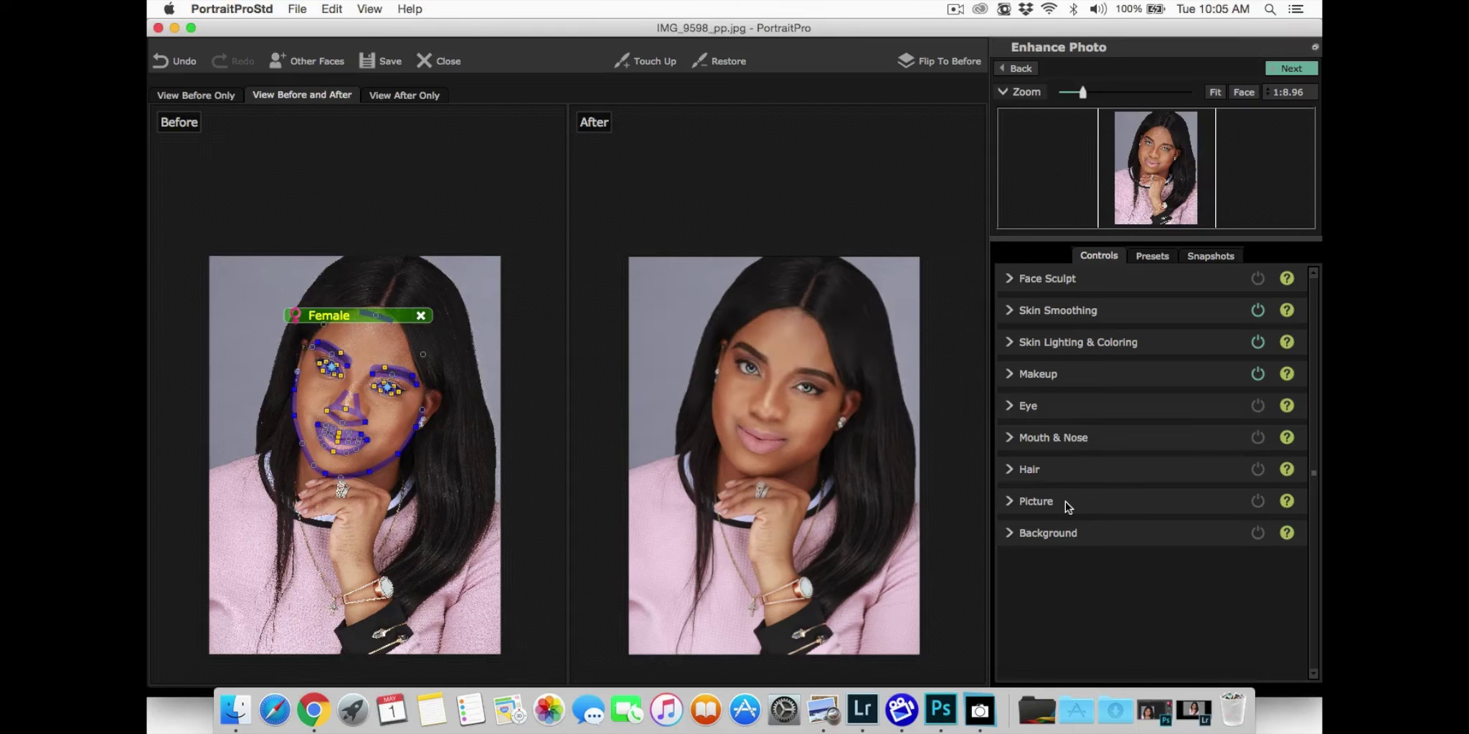
# - Minimize PortraitPro, open the desktop's untitled folder in Finder and select IMG_9598_pp.jpg
pyautogui.click(174, 28)
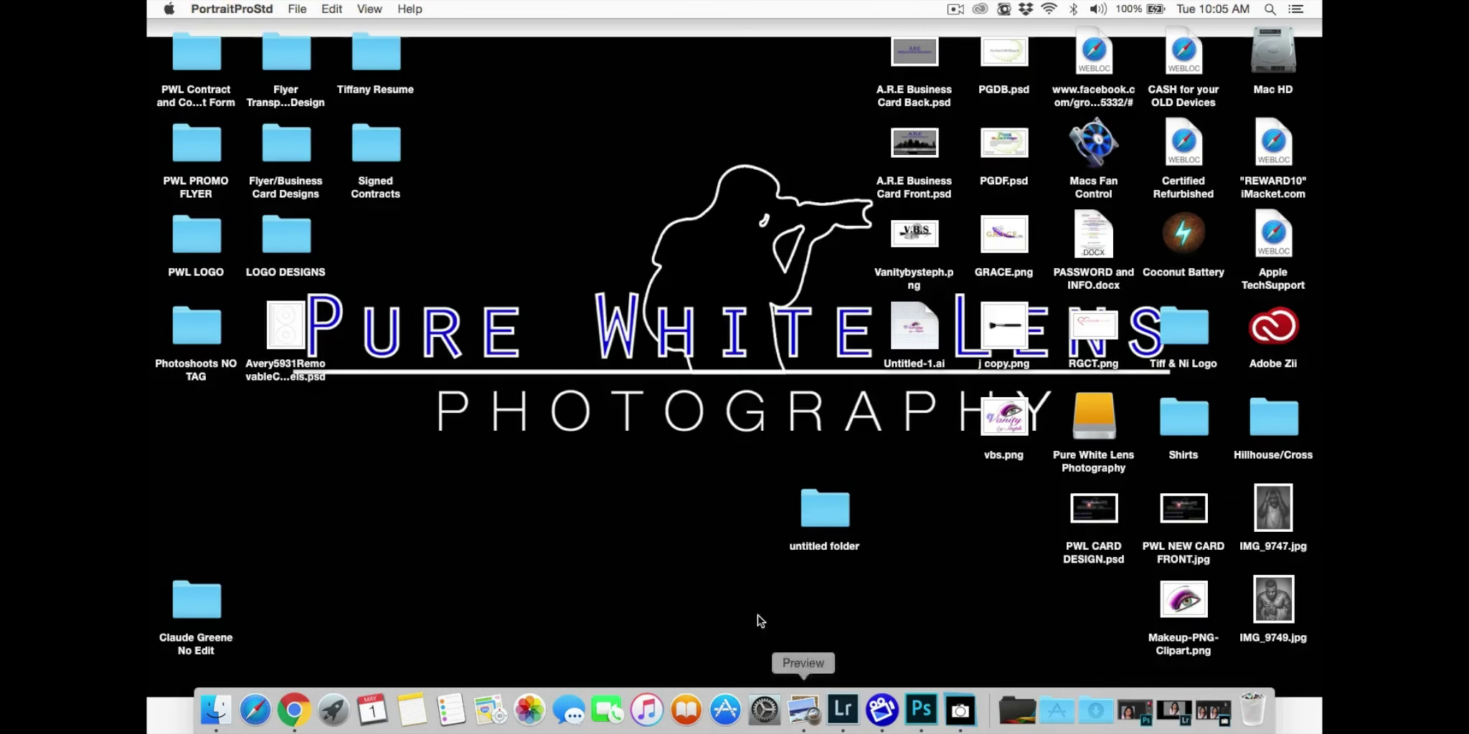
pyautogui.click(828, 510)
pyautogui.doubleClick(828, 512)
pyautogui.click(636, 335)
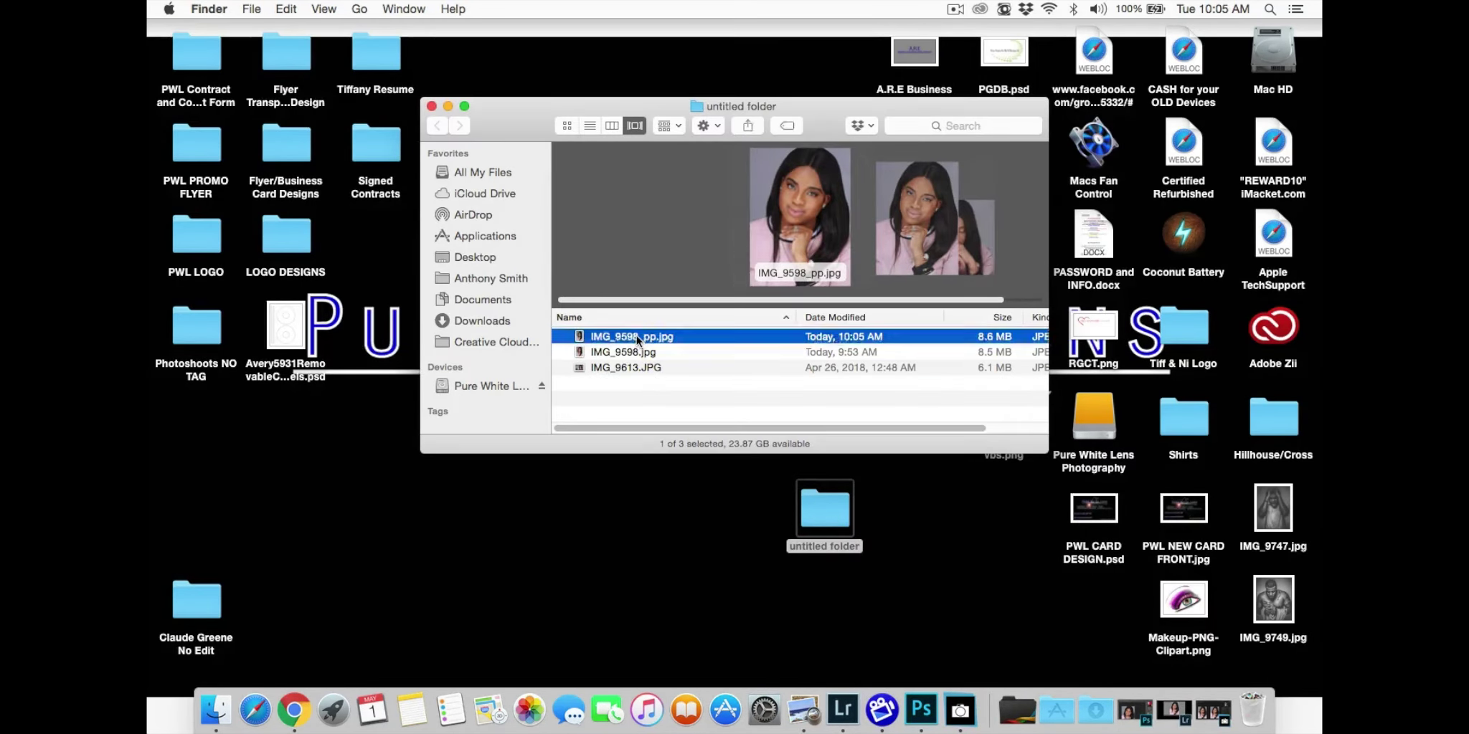